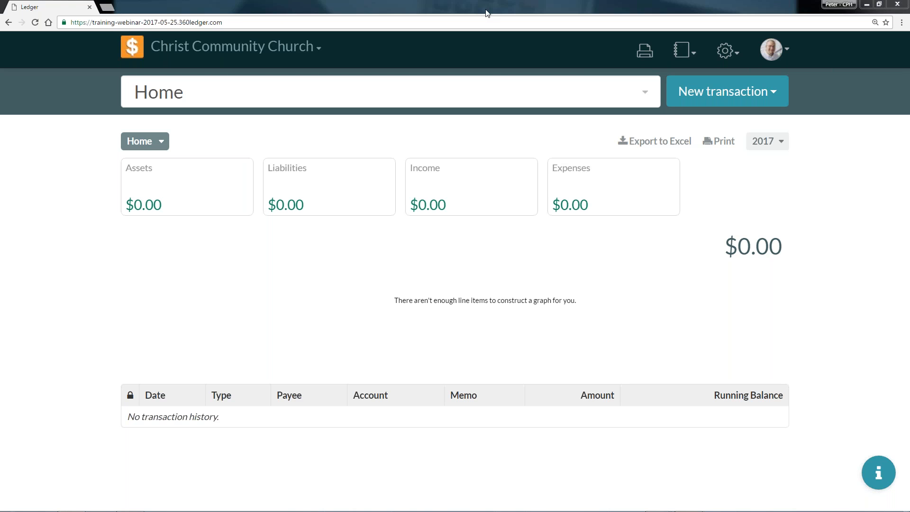
# Review the church's general settings and open the Books settings.
pyautogui.click(725, 50)
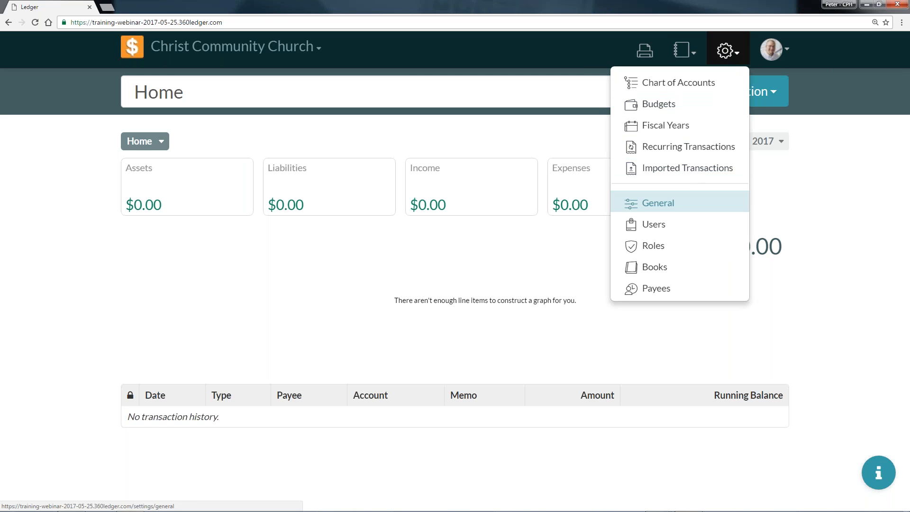
pyautogui.click(684, 210)
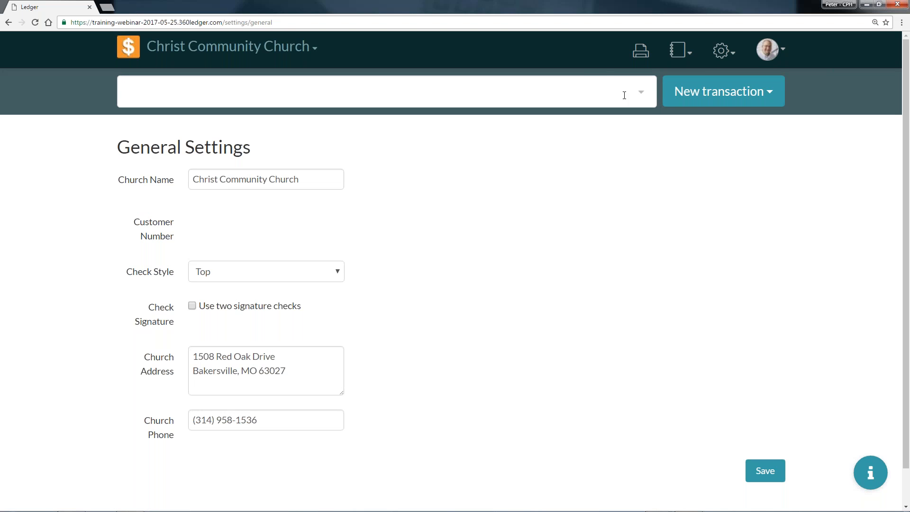
pyautogui.click(723, 51)
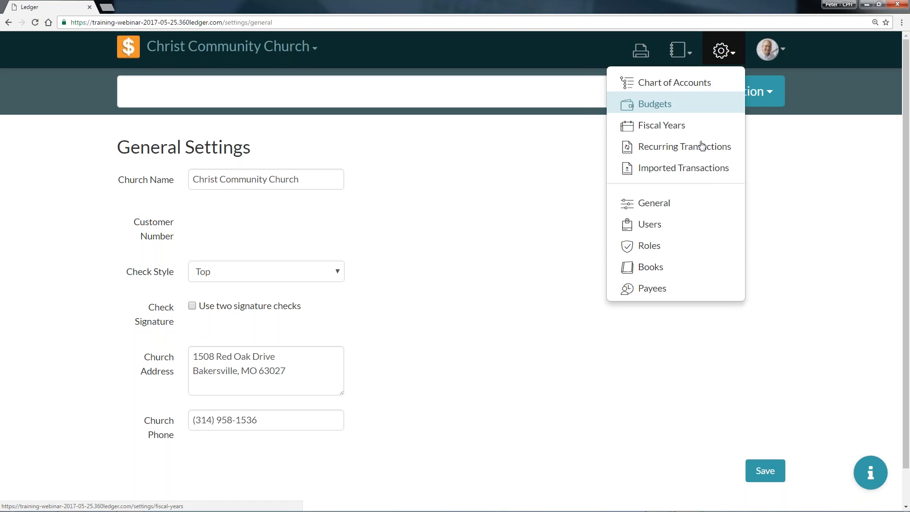
pyautogui.click(659, 274)
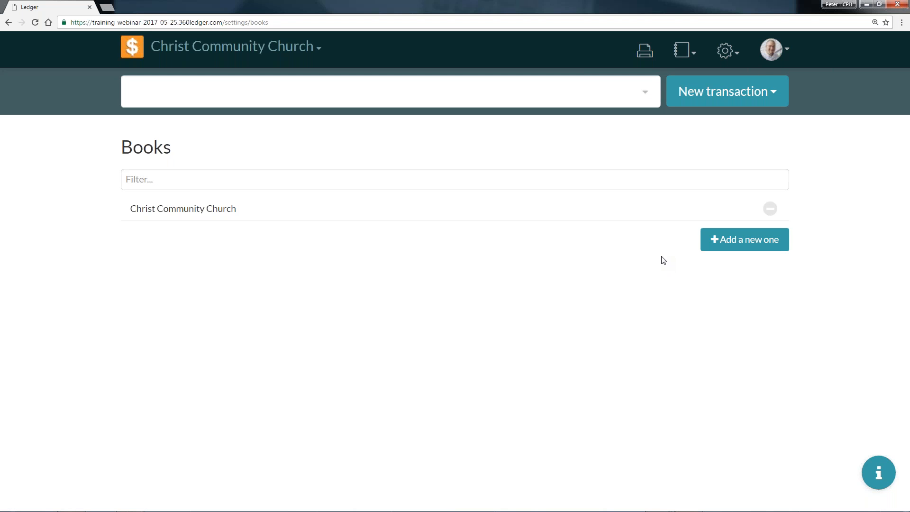
pyautogui.click(727, 239)
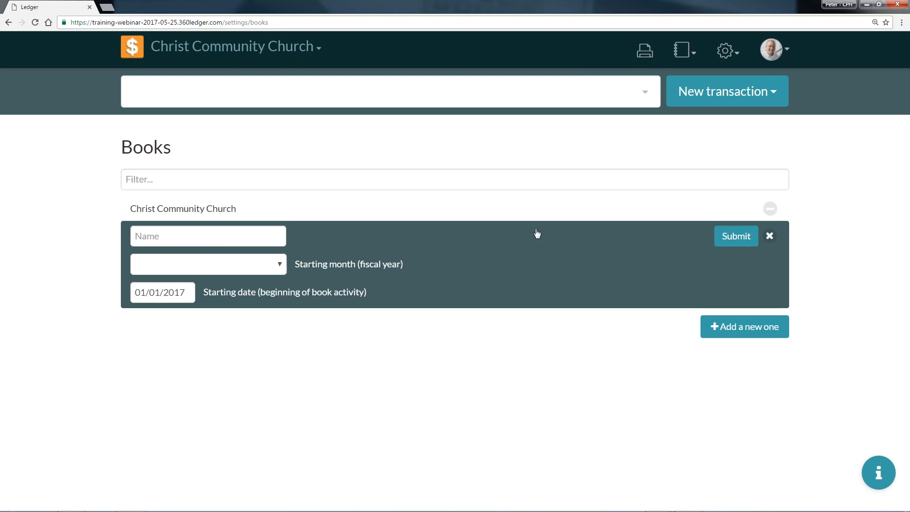
pyautogui.click(209, 245)
pyautogui.write('Christ C')
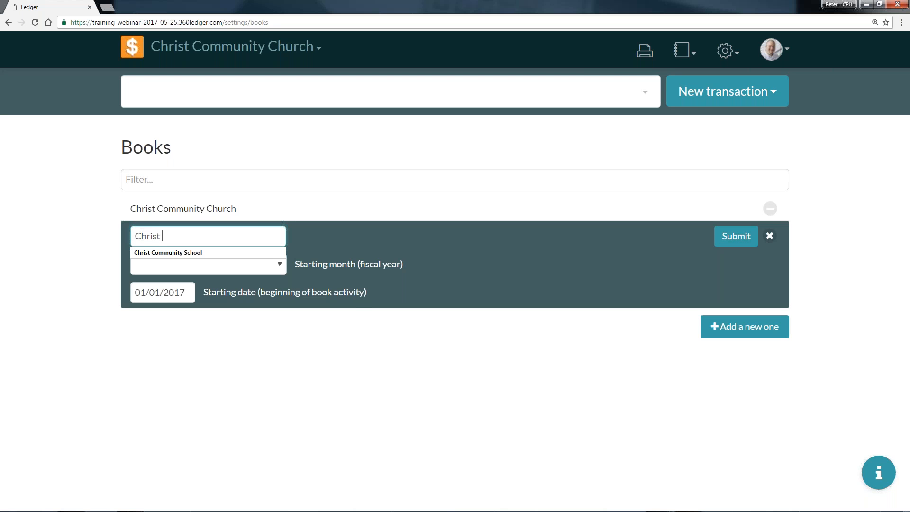
pyautogui.write('ommunity Church')
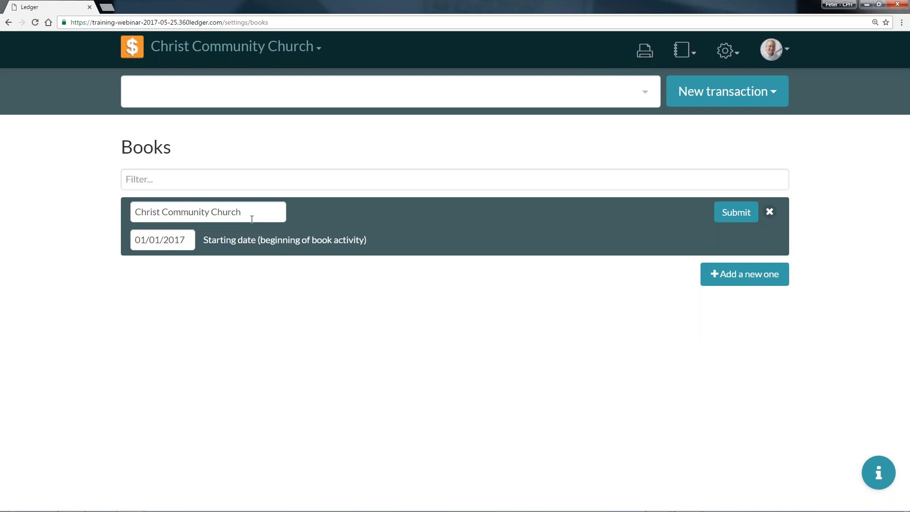
# Check the starting date of book activity for the Christ Community Church book and close its edit form.
pyautogui.click(171, 246)
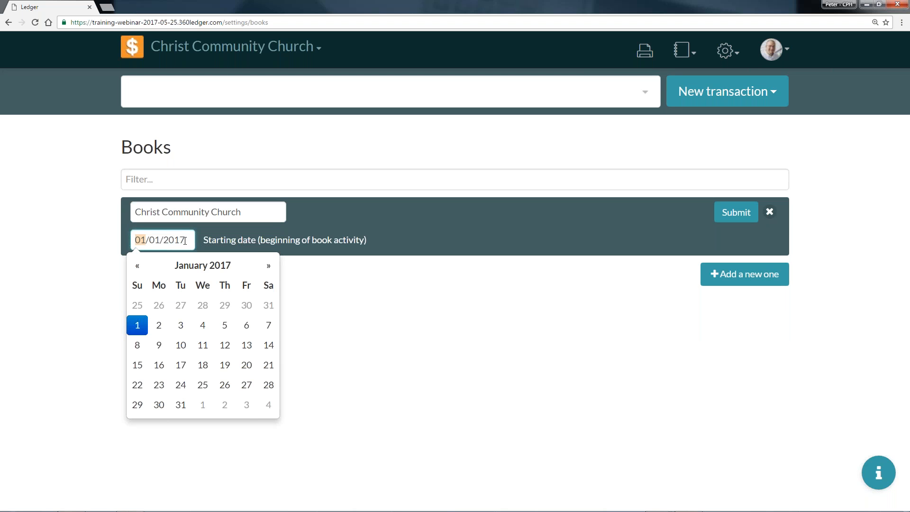
pyautogui.click(748, 213)
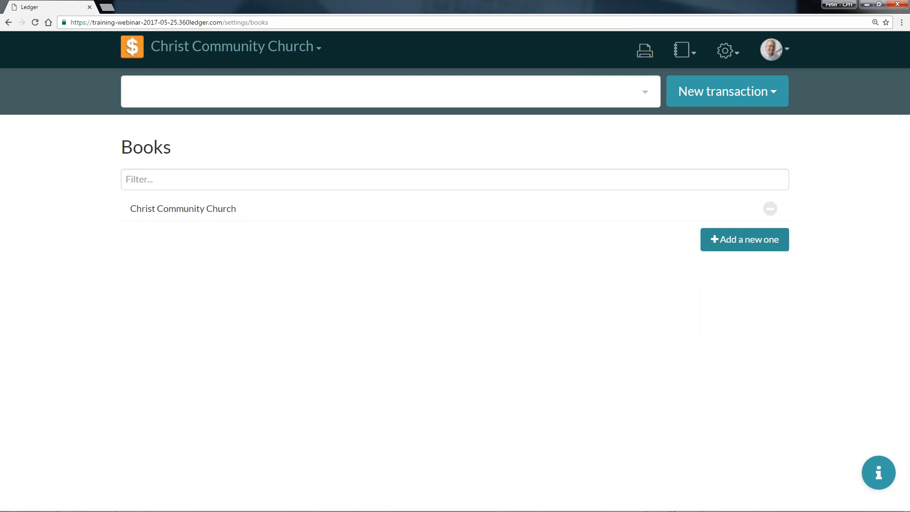
# Start a new book named Christ Community School with August as the starting month of its fiscal year.
pyautogui.click(744, 240)
pyautogui.click(228, 237)
pyautogui.write('VC')
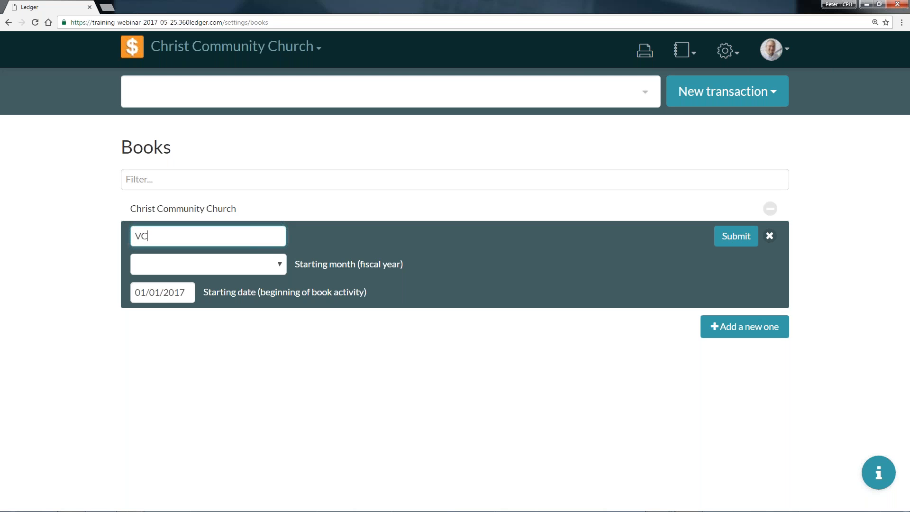
pyautogui.press('BackSpace')
pyautogui.press('BackSpace')
pyautogui.write('Christ Community School')
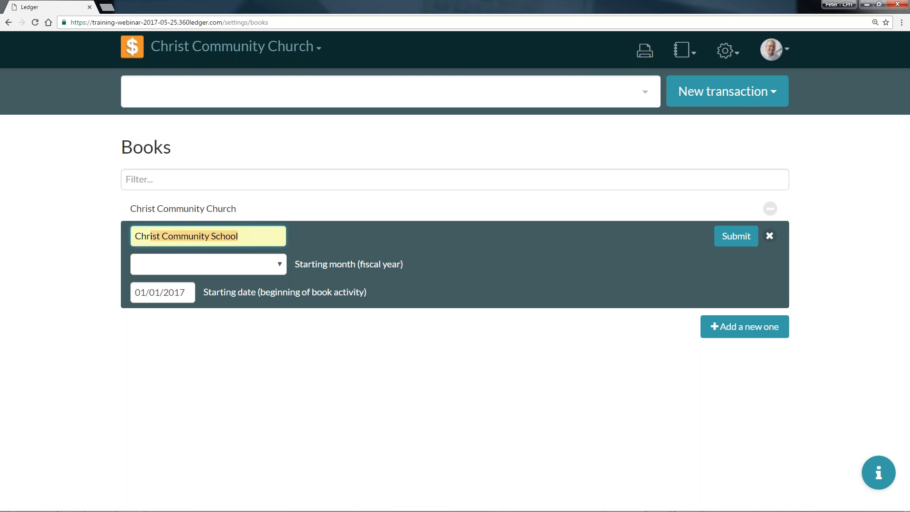
pyautogui.click(228, 261)
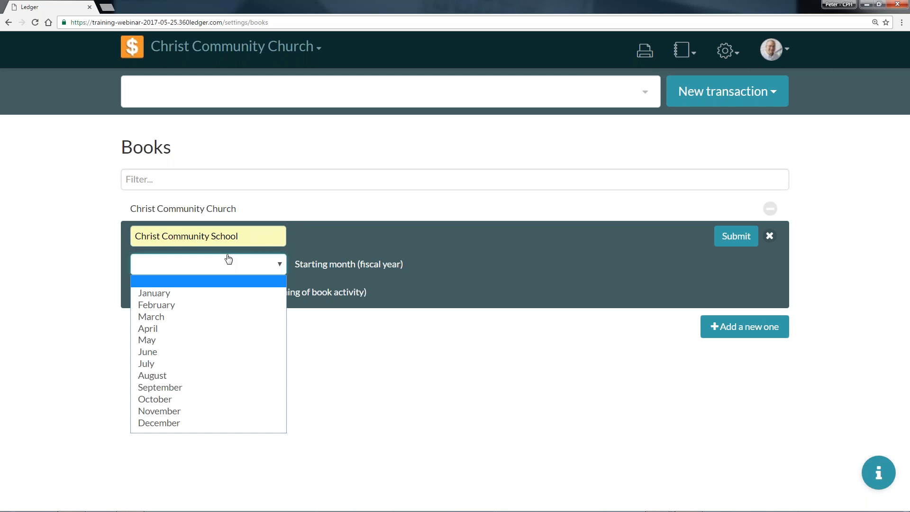
pyautogui.click(209, 377)
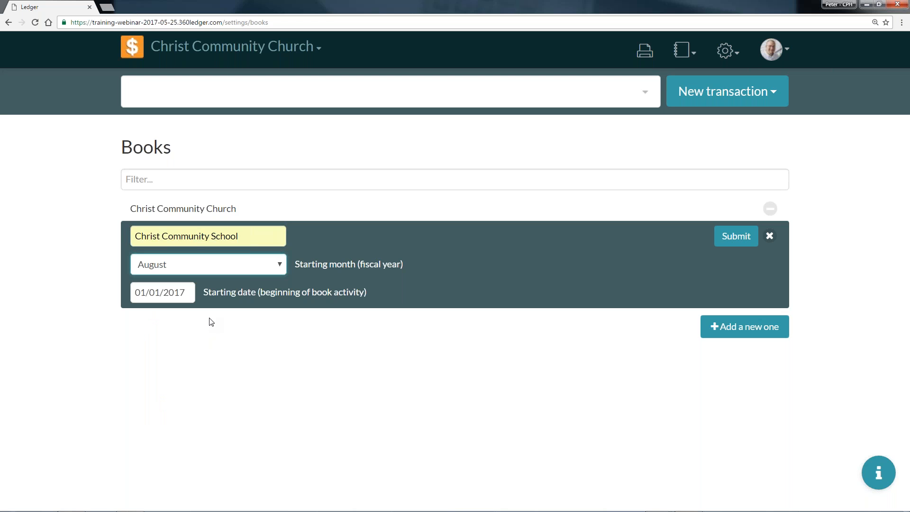
# Set the new book's starting date of activity to 08/01/2017, create the book and dismiss the notification.
pyautogui.click(155, 293)
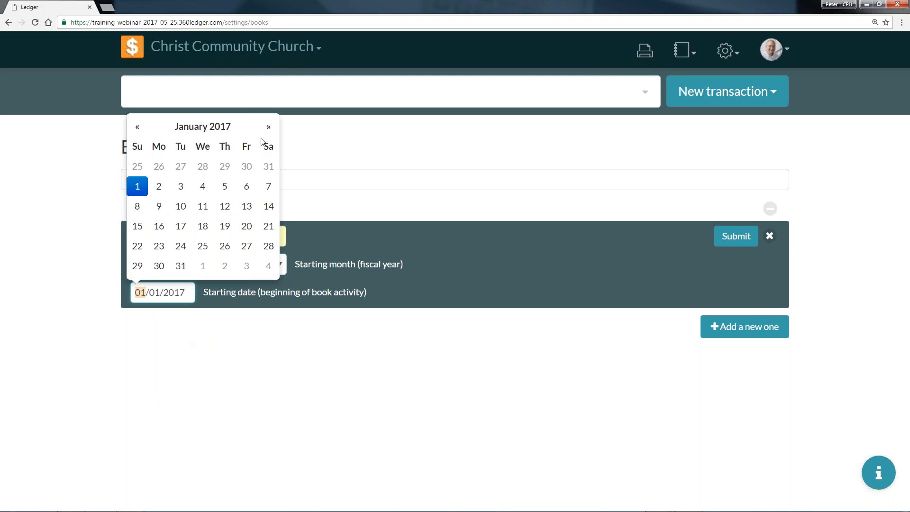
pyautogui.click(222, 128)
pyautogui.click(256, 202)
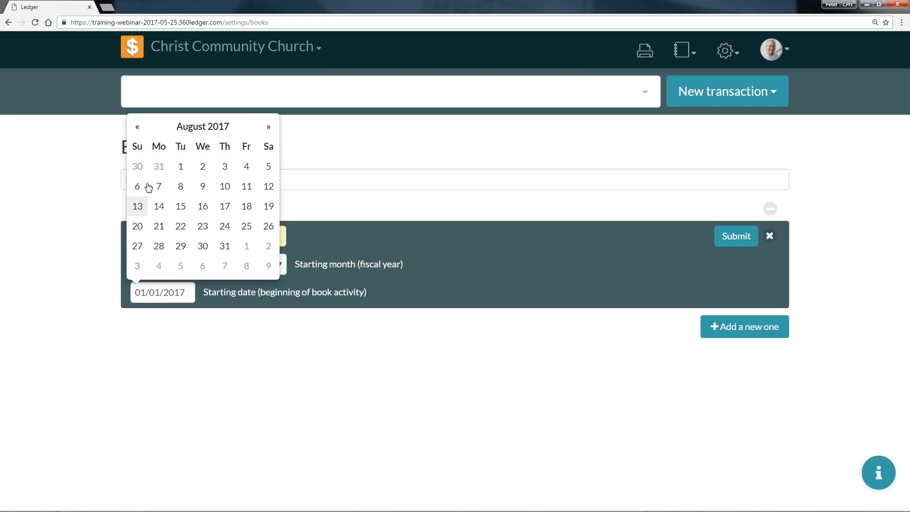
pyautogui.click(181, 168)
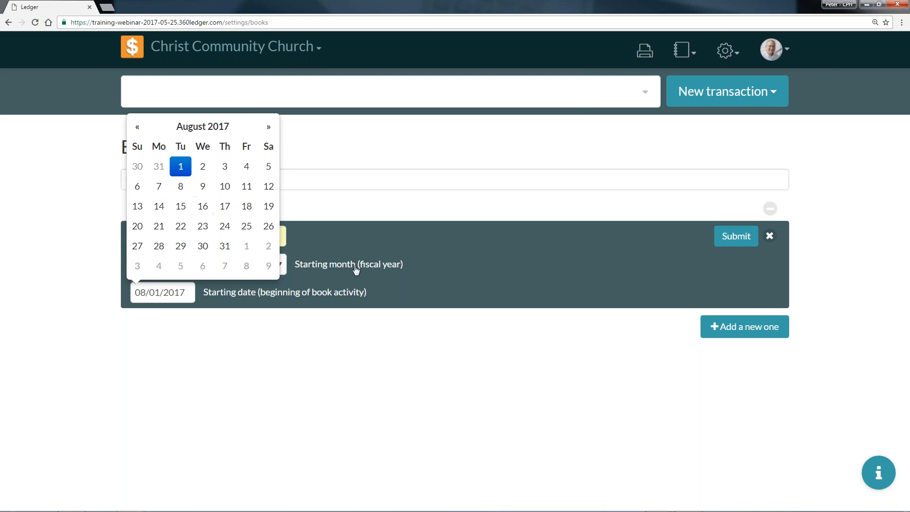
pyautogui.click(732, 240)
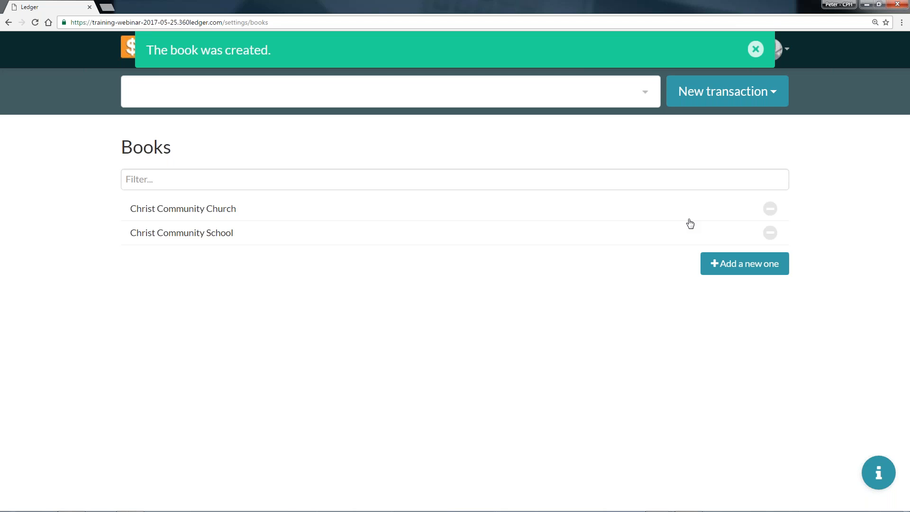
pyautogui.click(757, 49)
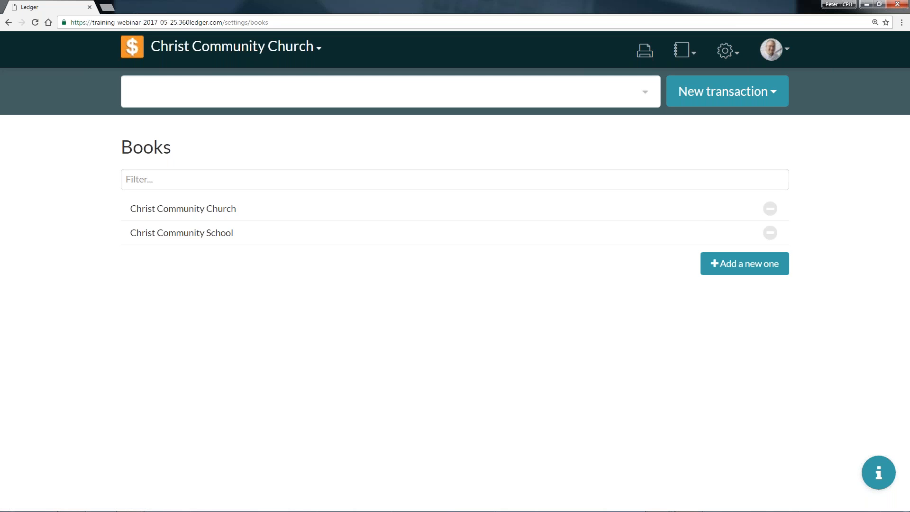
# Switch to the Christ Community School book and back to the Christ Community Church book.
pyautogui.click(273, 49)
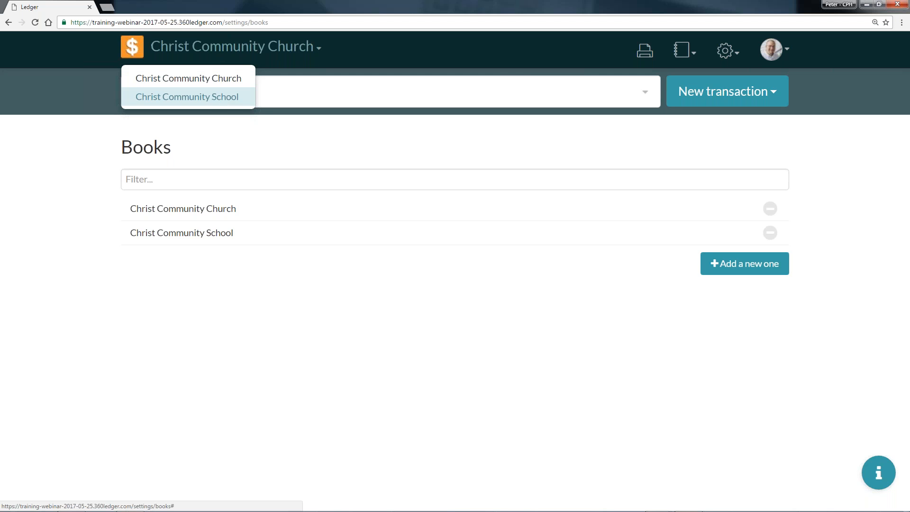
pyautogui.click(221, 97)
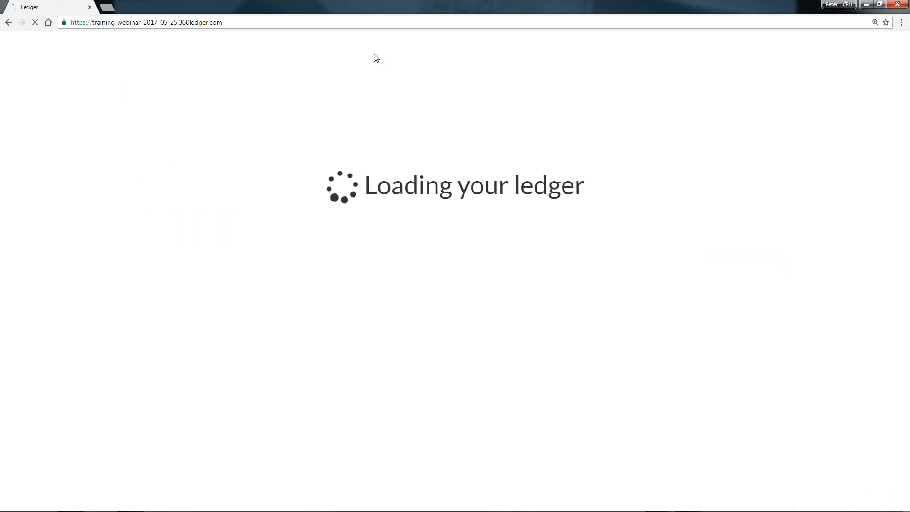
pyautogui.click(311, 47)
pyautogui.click(228, 97)
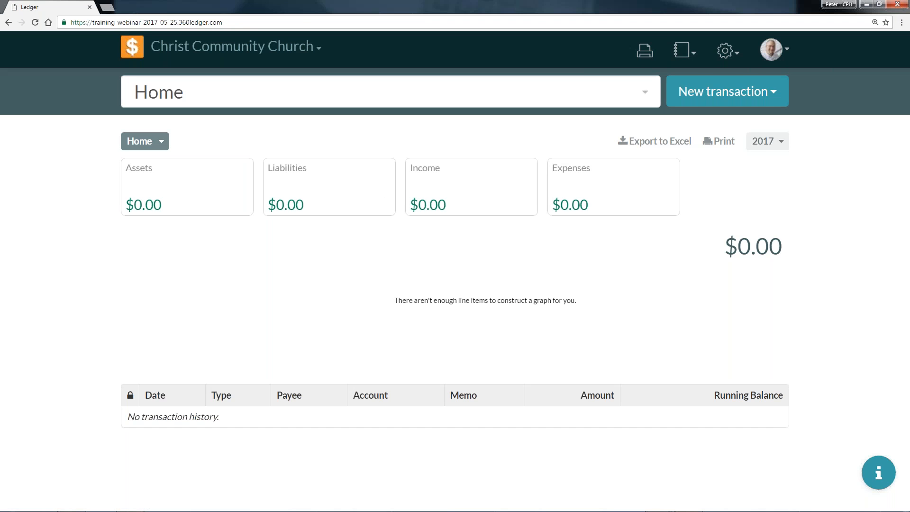
# Review the Fiscal Years settings and open the Chart of Accounts.
pyautogui.click(735, 55)
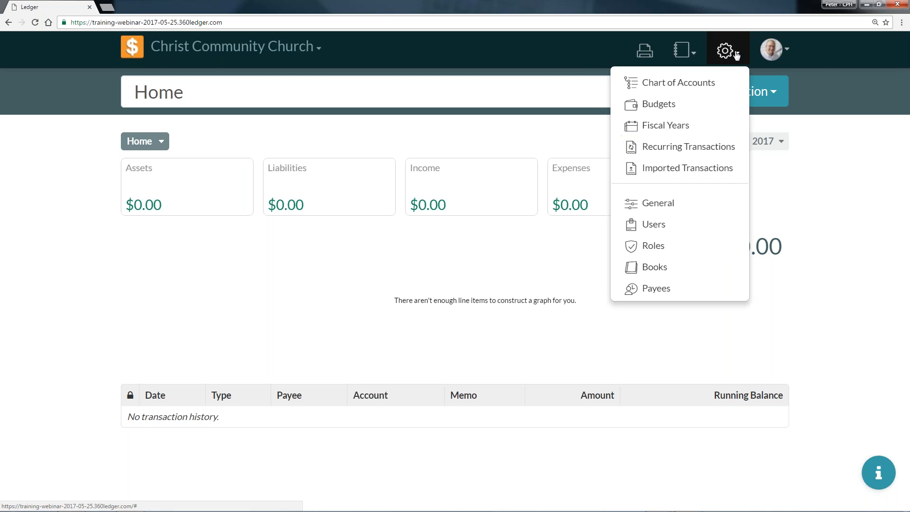
pyautogui.click(680, 126)
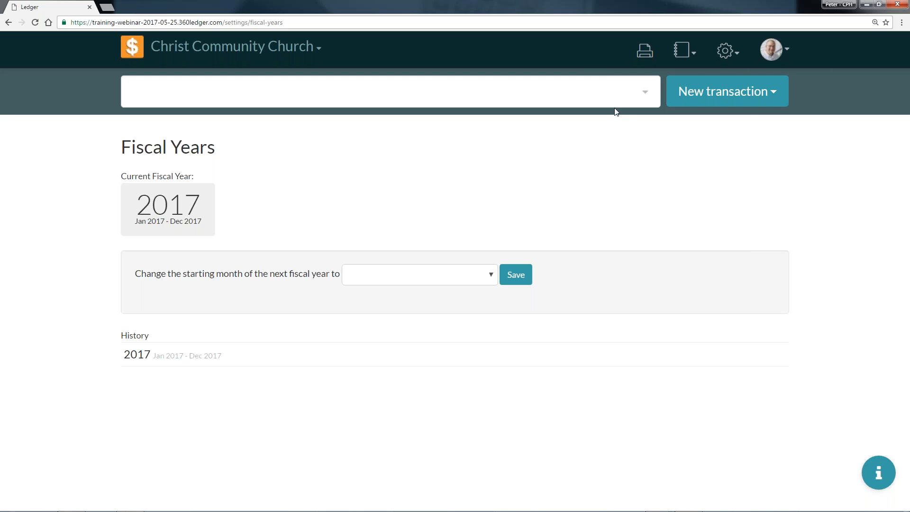
pyautogui.click(726, 62)
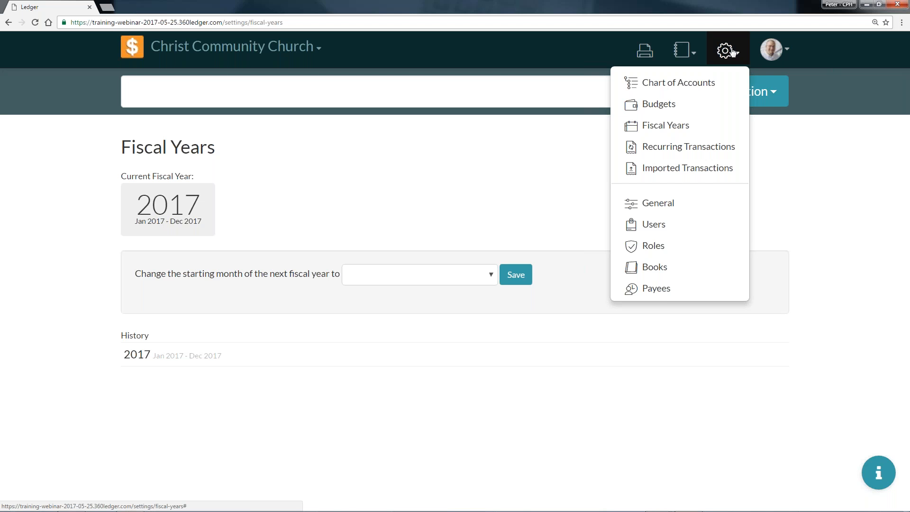
pyautogui.click(704, 88)
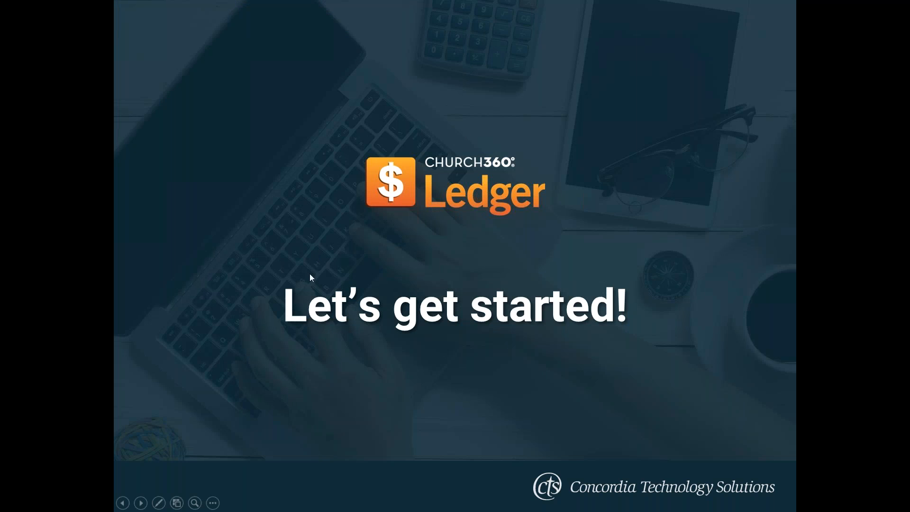
pyautogui.hotkey('alt', 'Tab')
pyautogui.hotkey('alt', 'Tab')
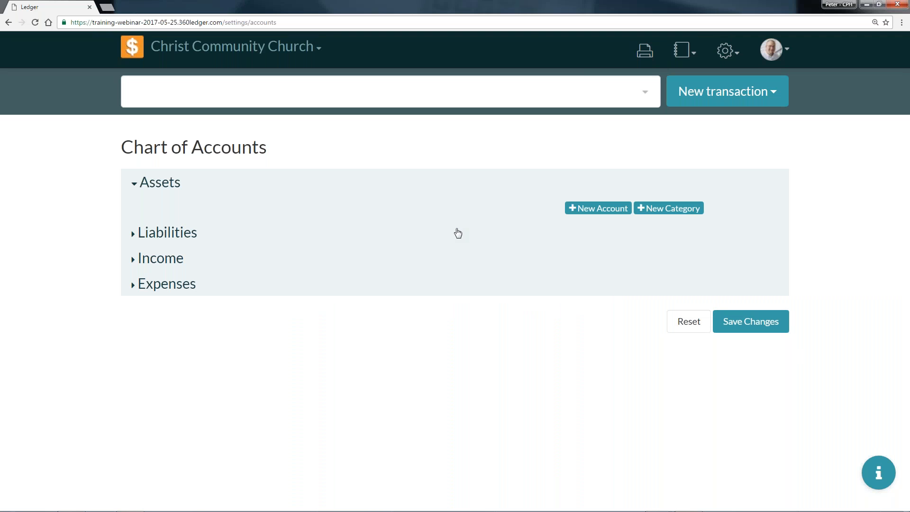
# Add a new category named Central Trust under Assets.
pyautogui.click(653, 209)
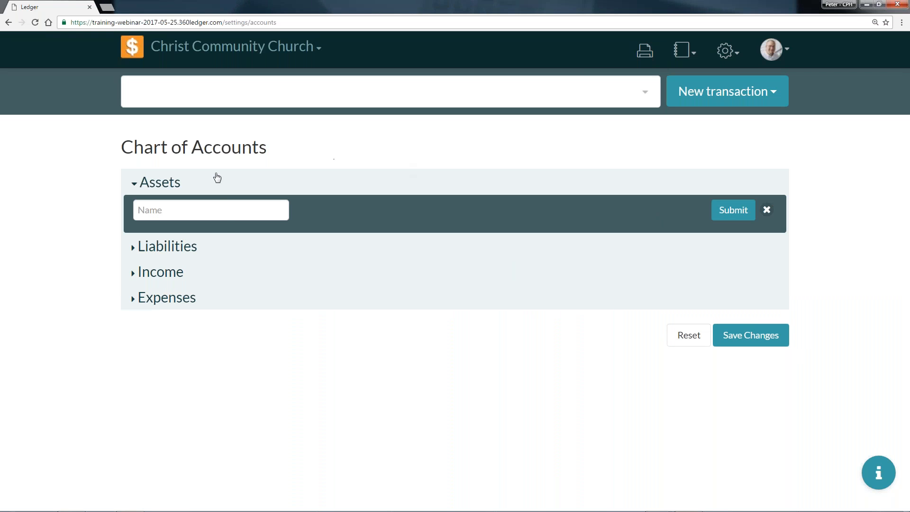
pyautogui.click(228, 211)
pyautogui.write('Central Trust')
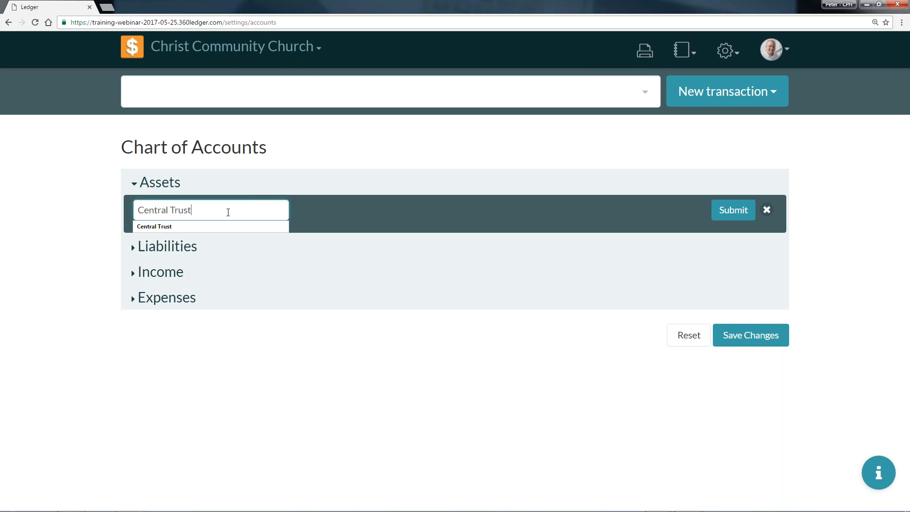
pyautogui.click(209, 227)
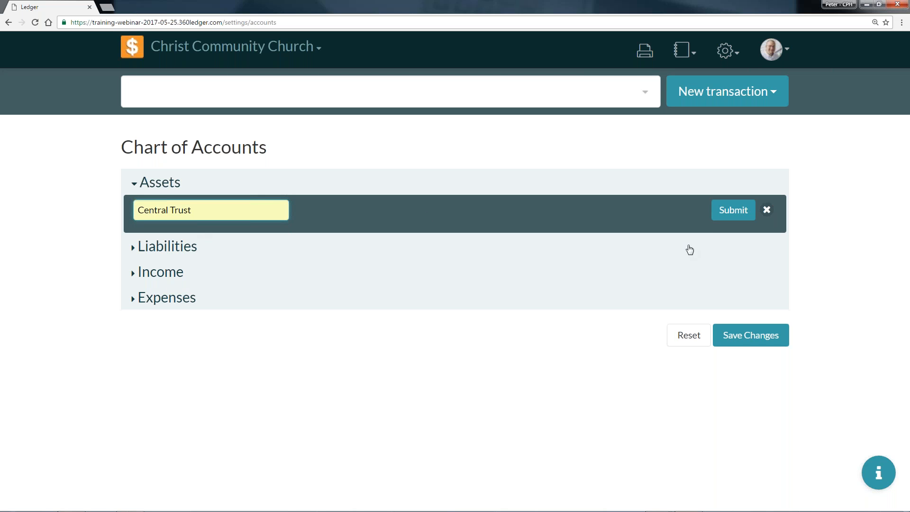
pyautogui.click(734, 210)
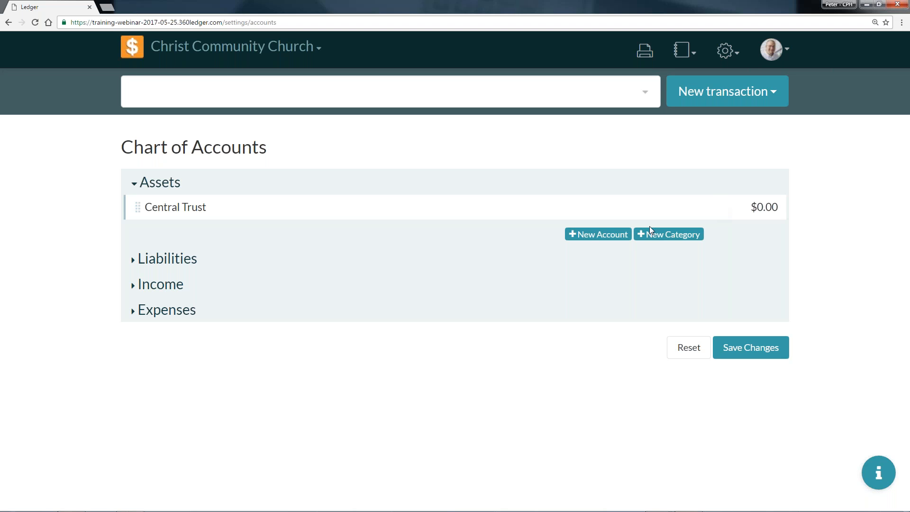
# Start a new asset account named Checking Account, enter its account number and allow writing checks from it.
pyautogui.click(595, 235)
pyautogui.click(276, 236)
pyautogui.write('Checking Account')
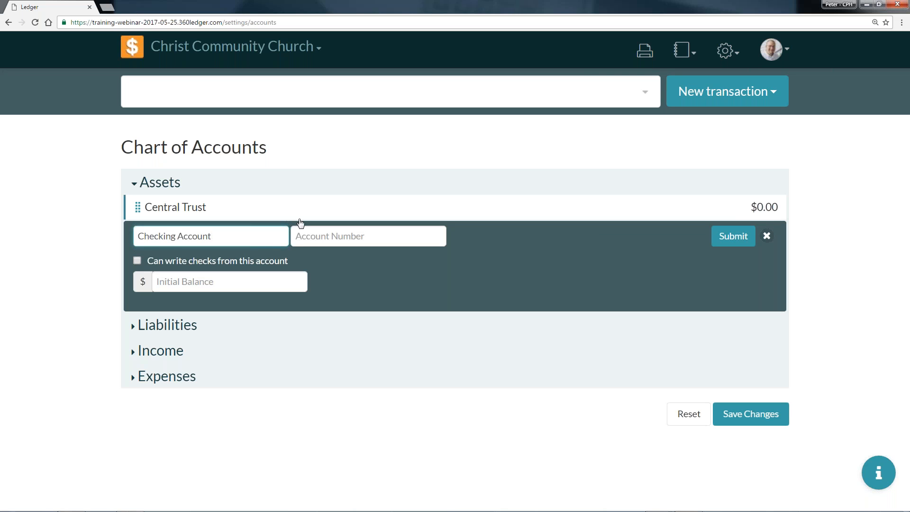
pyautogui.click(318, 235)
pyautogui.write('011-0')
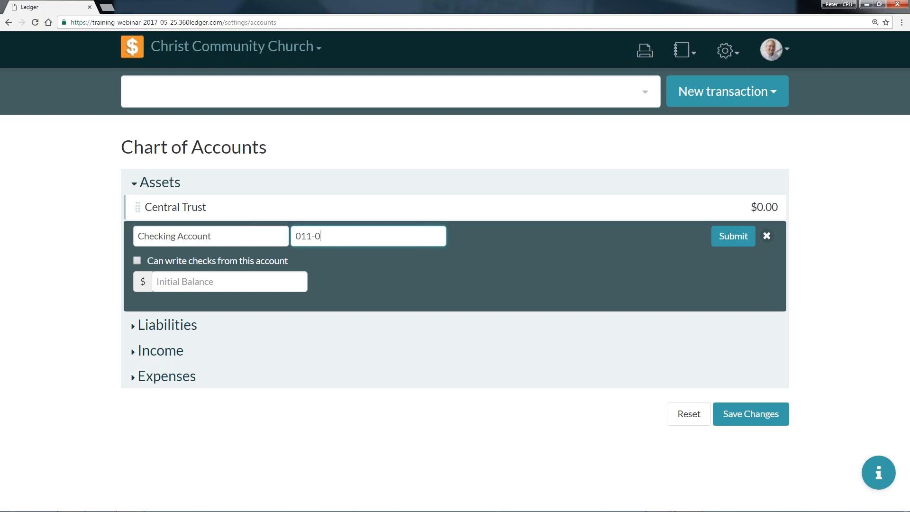
pyautogui.write('1-01-01')
pyautogui.click(138, 262)
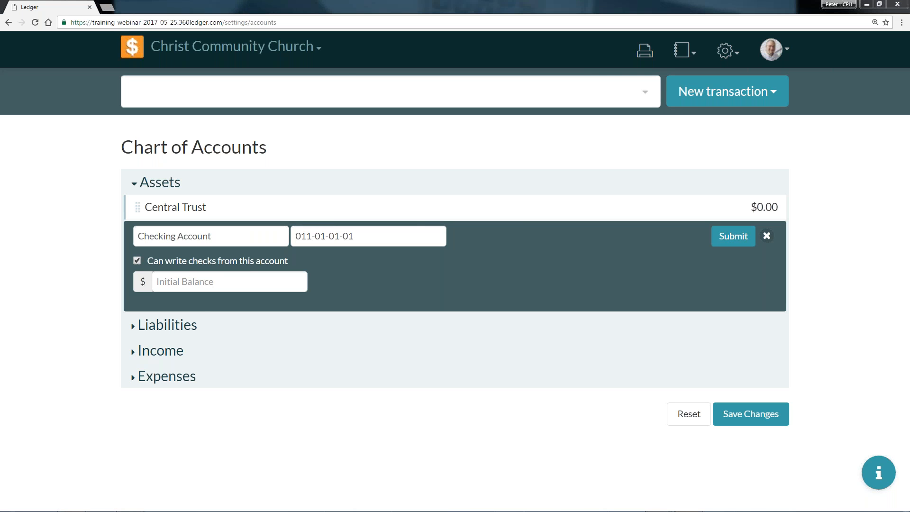
# Set the checking account's initial balance to 567.23 and submit the new account.
pyautogui.click(238, 284)
pyautogui.write('$567.23')
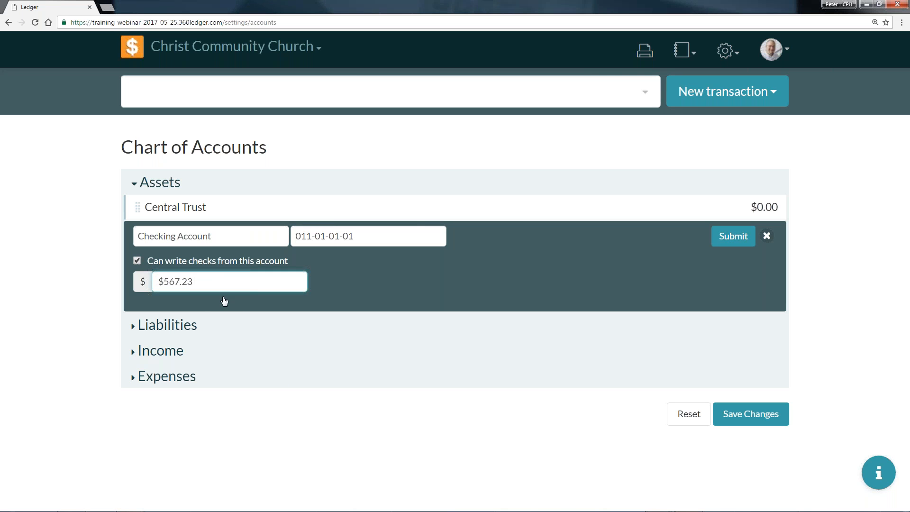
pyautogui.press('Home')
pyautogui.press('Delete')
pyautogui.click(729, 244)
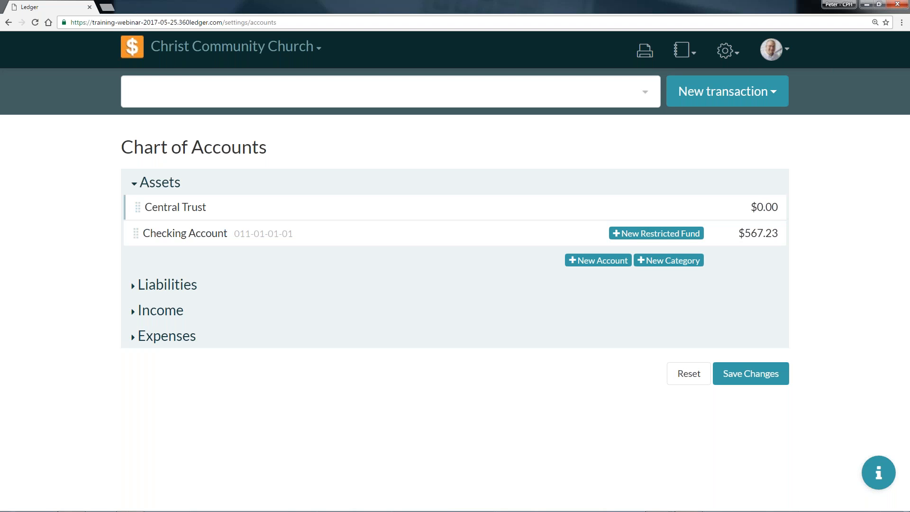
# Start a new asset account named Saving Account and enter its account number.
pyautogui.click(586, 261)
pyautogui.click(258, 264)
pyautogui.write('Saving Account')
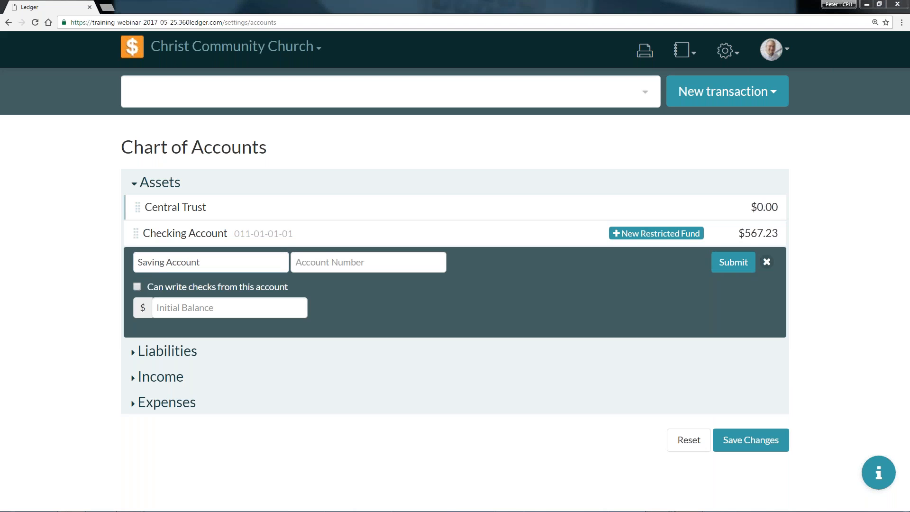
pyautogui.click(305, 264)
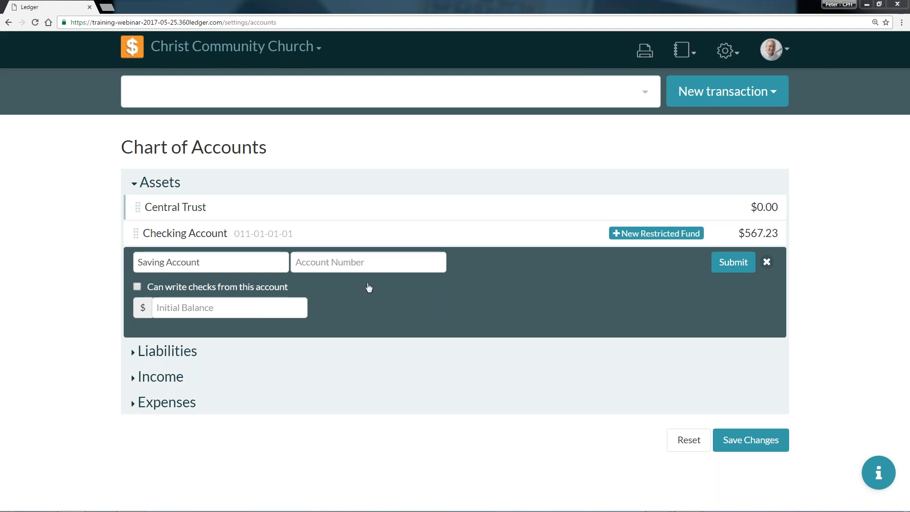
pyautogui.click(386, 266)
pyautogui.write('011-01-02-01')
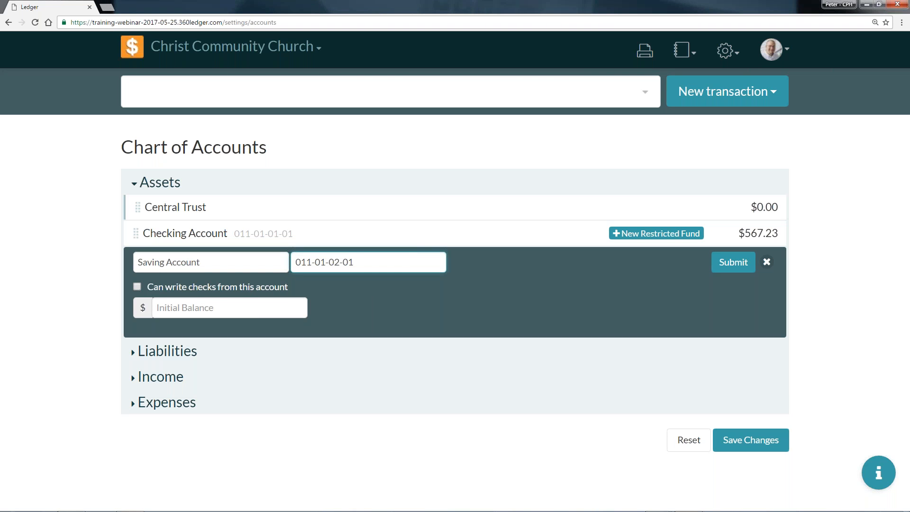
# Enter $65,248.62 as the saving account's initial balance and submit the new account.
pyautogui.click(198, 304)
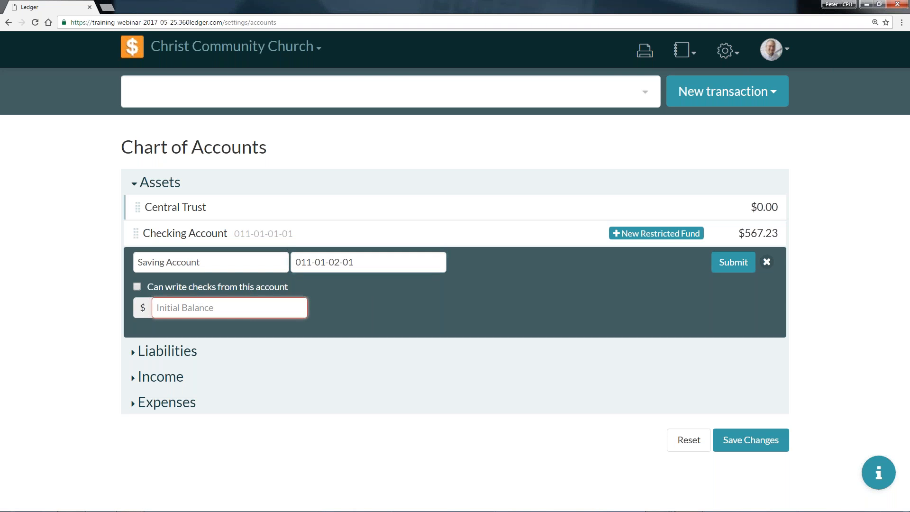
pyautogui.click(254, 314)
pyautogui.write('$65,248.62')
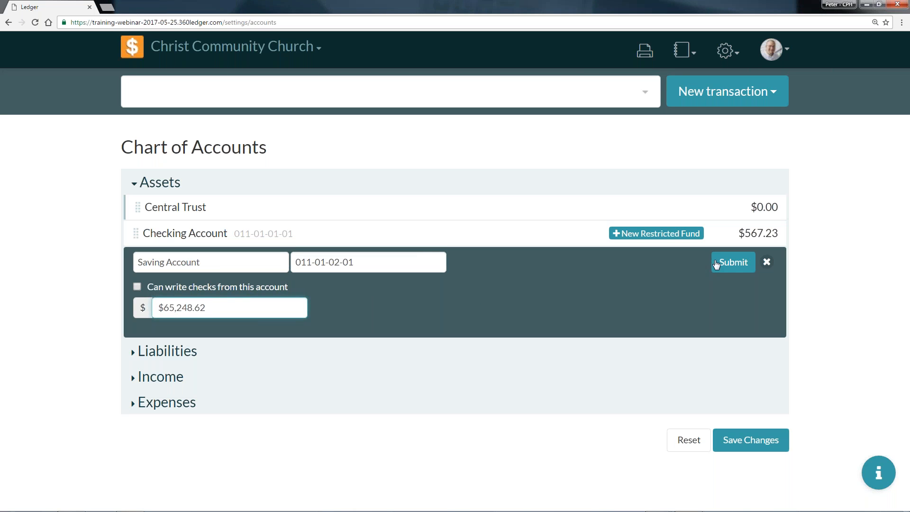
pyautogui.click(733, 267)
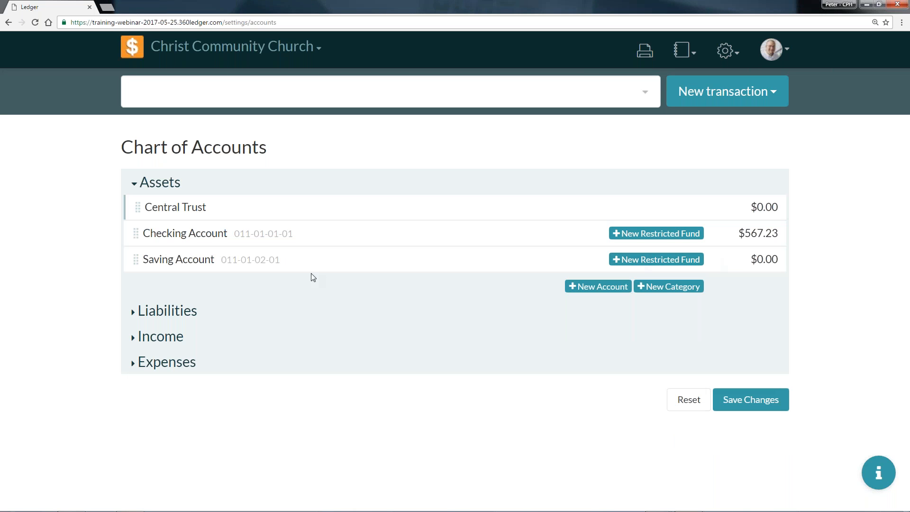
# Reopen the Saving Account for editing, set its initial balance to 65241.37 and submit the change.
pyautogui.click(246, 266)
pyautogui.click(229, 305)
pyautogui.moveTo(228, 304); pyautogui.dragTo(103, 305)
pyautogui.click(172, 308)
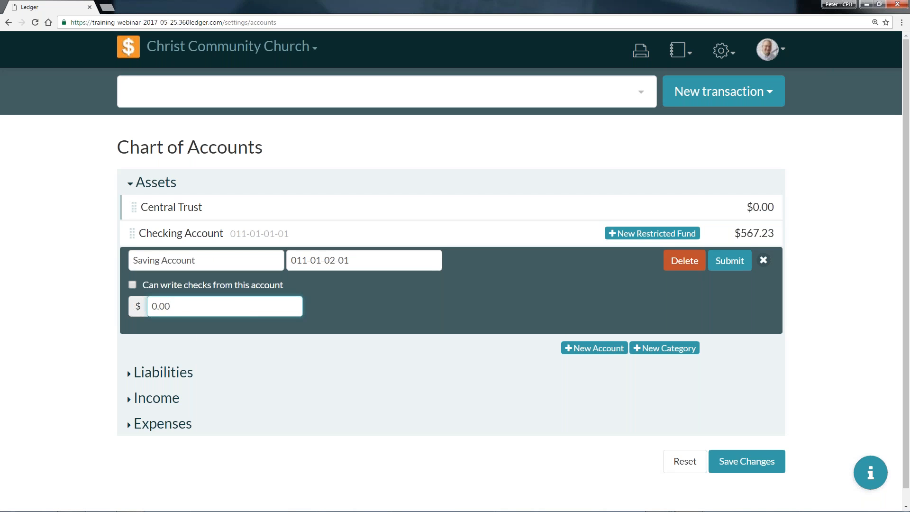
pyautogui.click(252, 306)
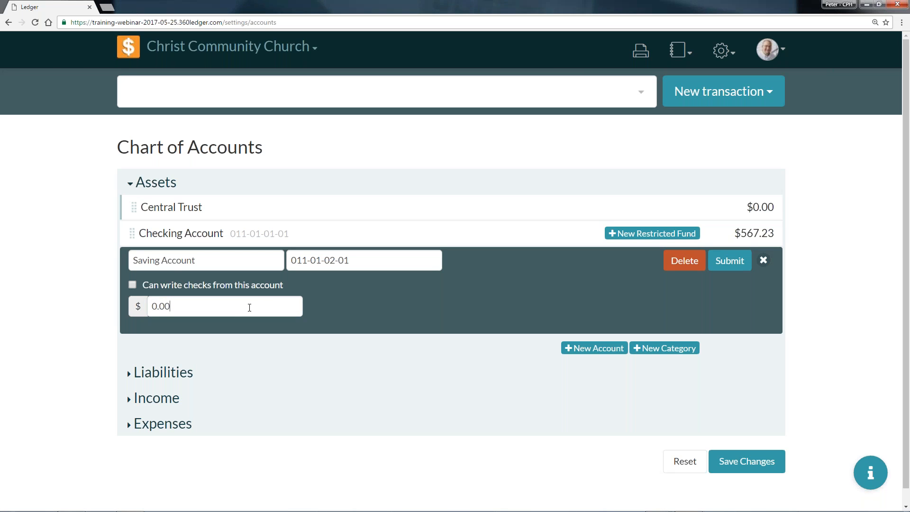
pyautogui.press('BackSpace')
pyautogui.press('BackSpace')
pyautogui.press('BackSpace')
pyautogui.press('BackSpace')
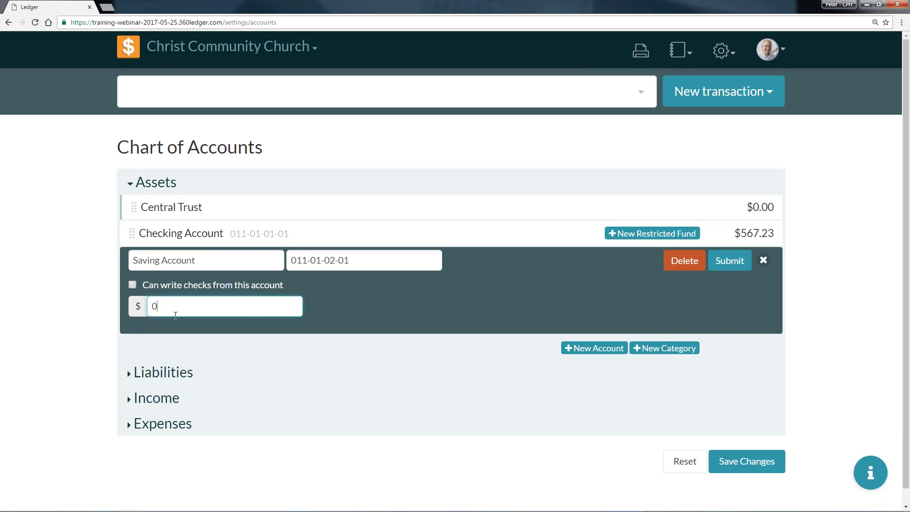
pyautogui.write('65241.37')
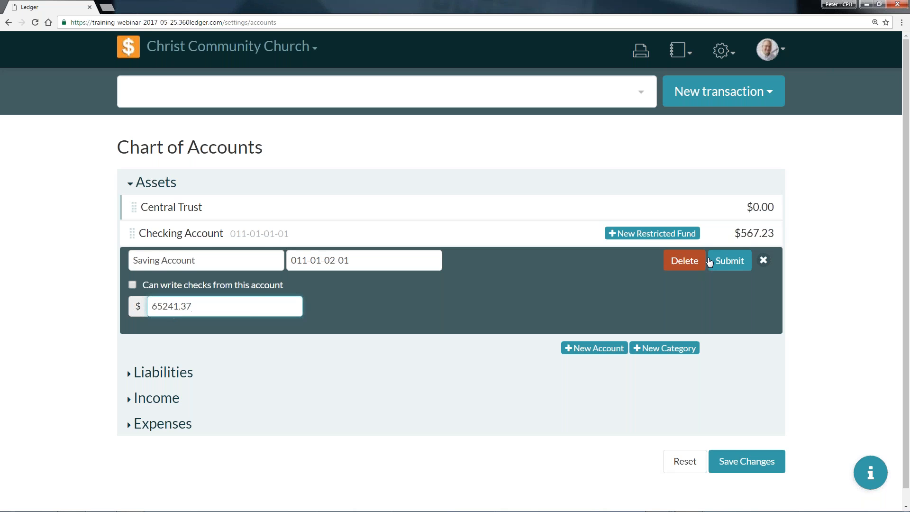
pyautogui.click(729, 260)
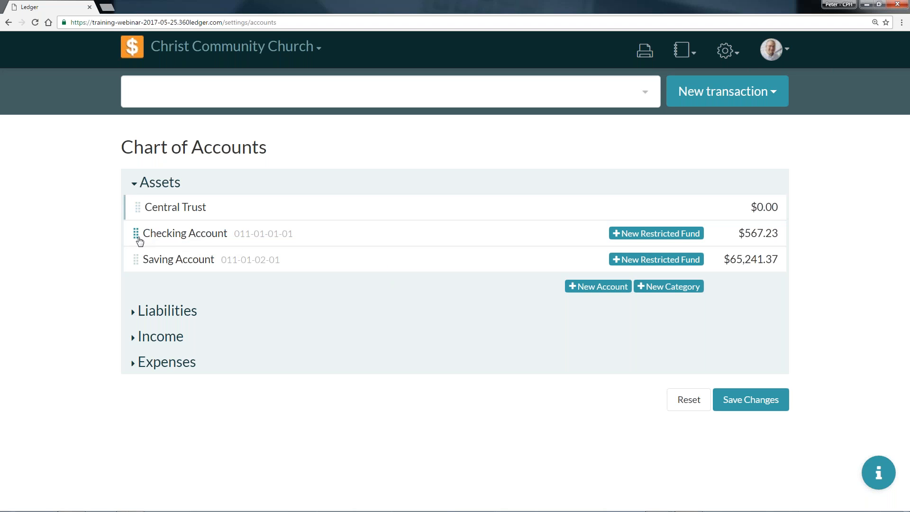
# Move the Checking Account and the Saving Account into the Central Trust category under Assets.
pyautogui.moveTo(136, 233); pyautogui.dragTo(162, 202)
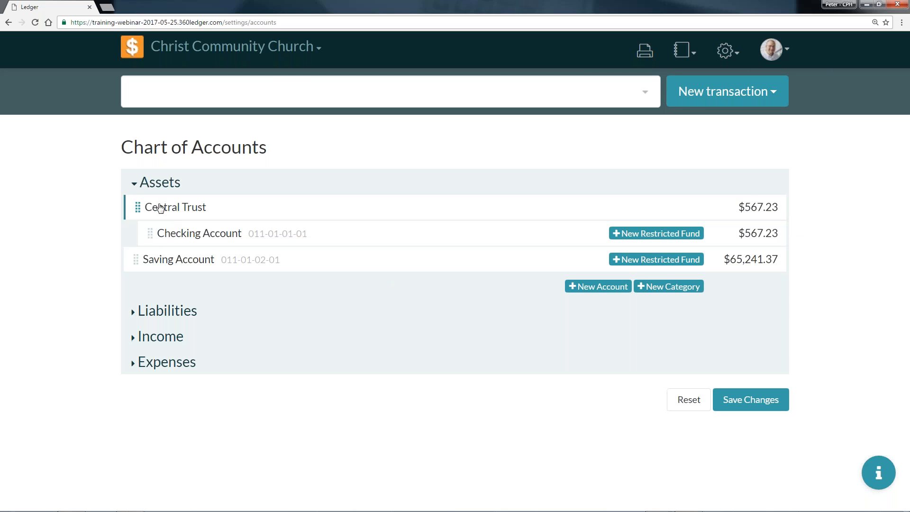
pyautogui.moveTo(159, 264)
pyautogui.mouseDown()
pyautogui.moveTo(379, 286)
pyautogui.moveTo(325, 266)
pyautogui.moveTo(414, 262)
pyautogui.mouseUp()
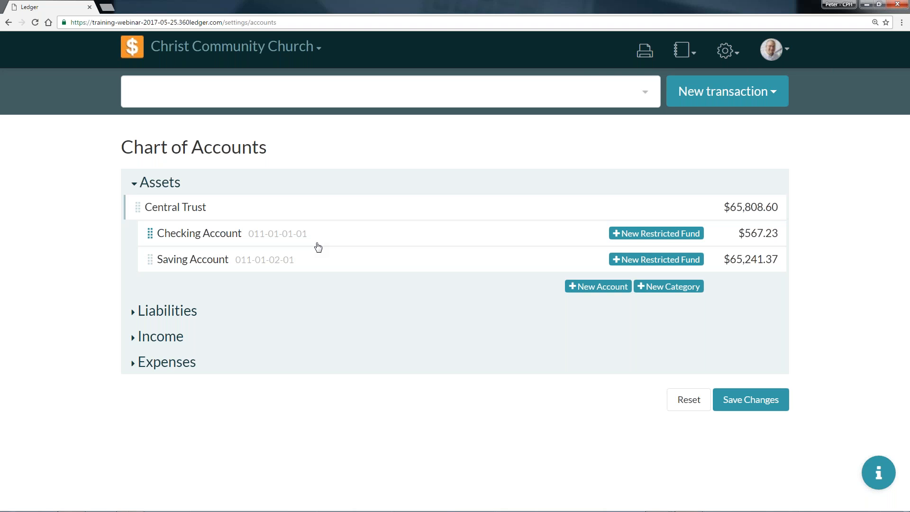
# Add a restricted fund named Vacation Bible School (Restricted Asset) to the Checking Account, and save and confirm the chart of accounts changes.
pyautogui.click(630, 239)
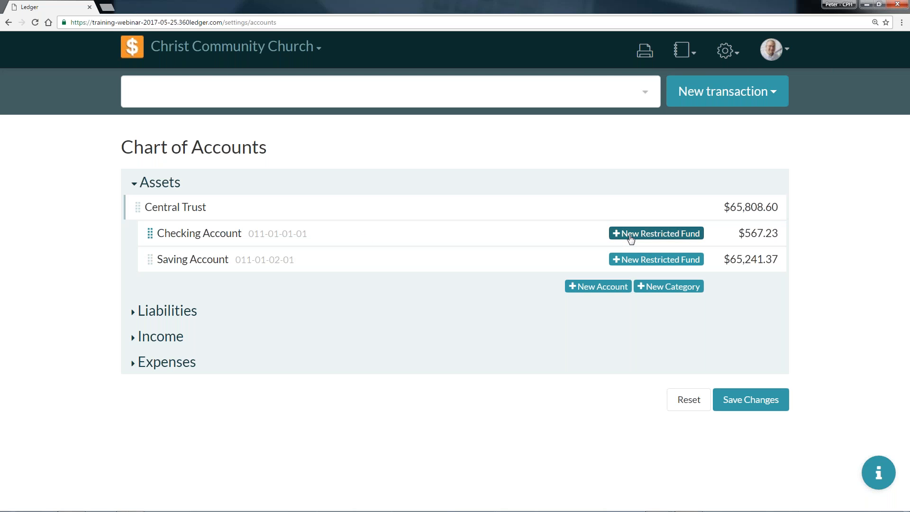
pyautogui.click(272, 284)
pyautogui.write('Vacation')
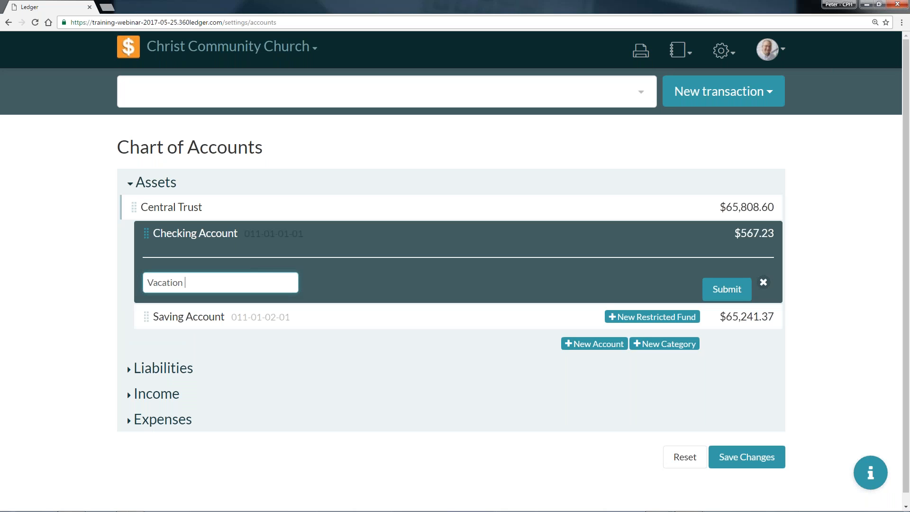
pyautogui.write(' Bible School (Restricted In')
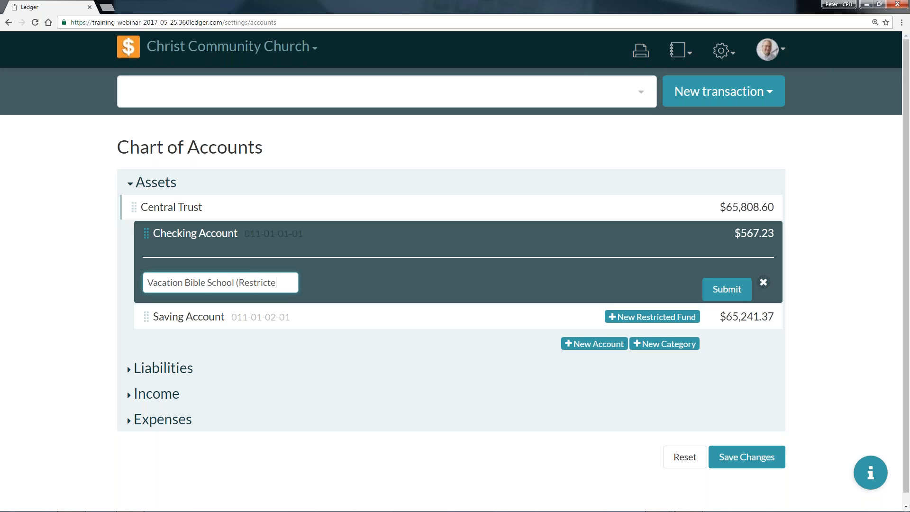
pyautogui.press('BackSpace')
pyautogui.press('BackSpace')
pyautogui.write('Asset)')
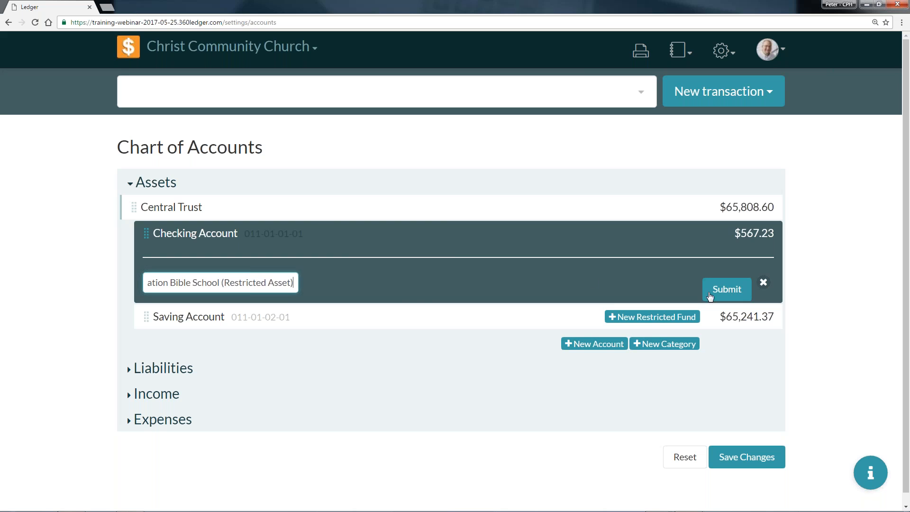
pyautogui.click(725, 290)
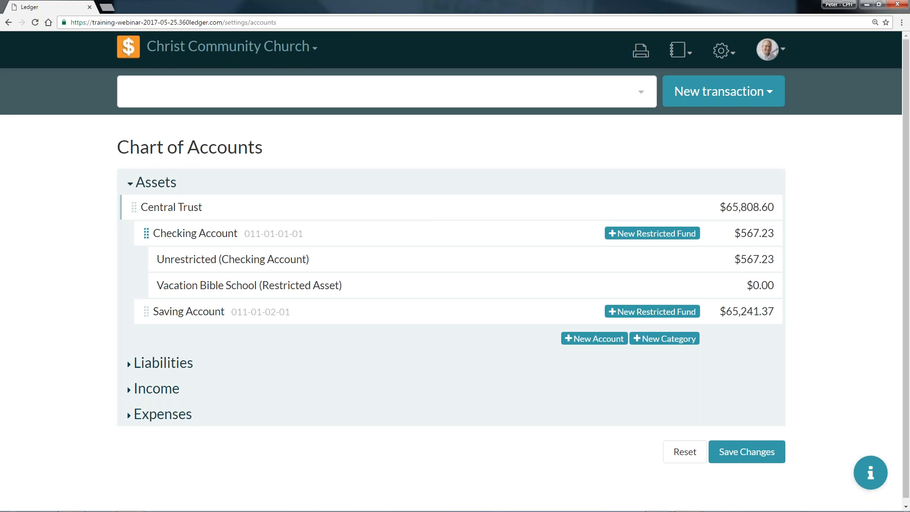
pyautogui.click(768, 457)
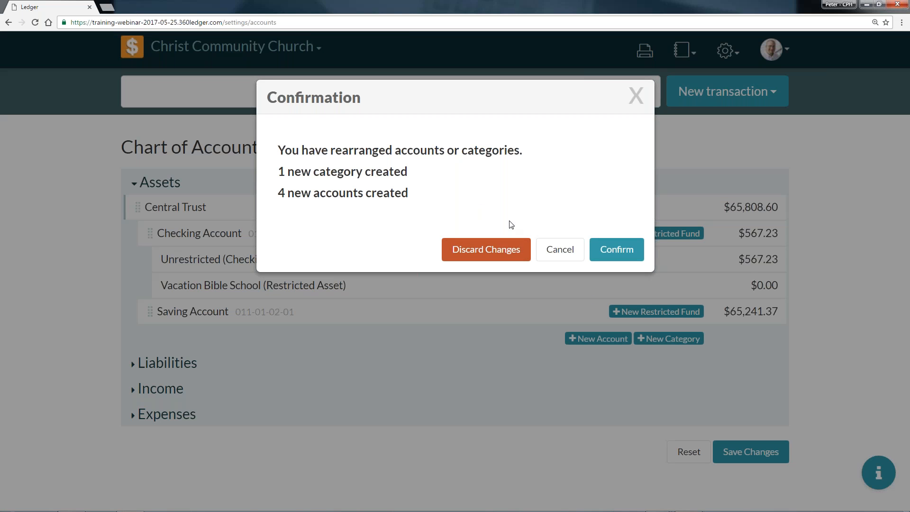
pyautogui.click(611, 254)
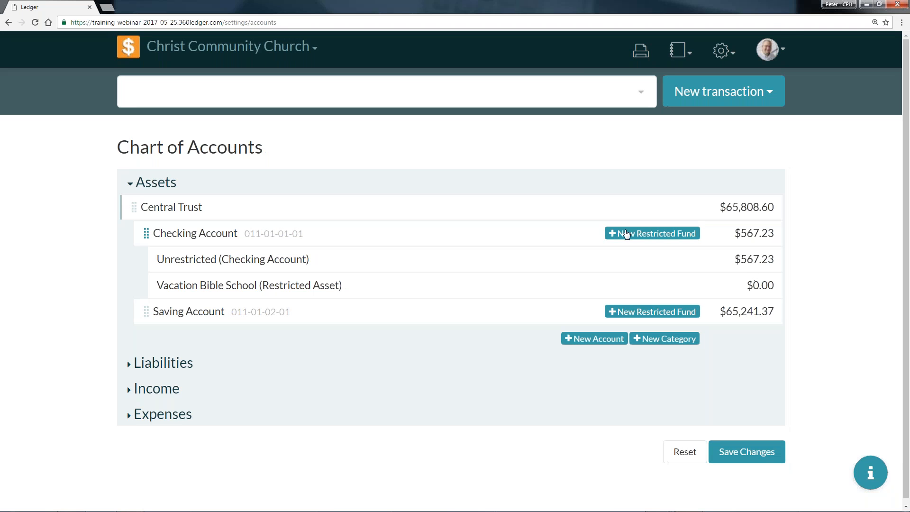
# Add a new category named Central Trust under Liabilities.
pyautogui.click(189, 366)
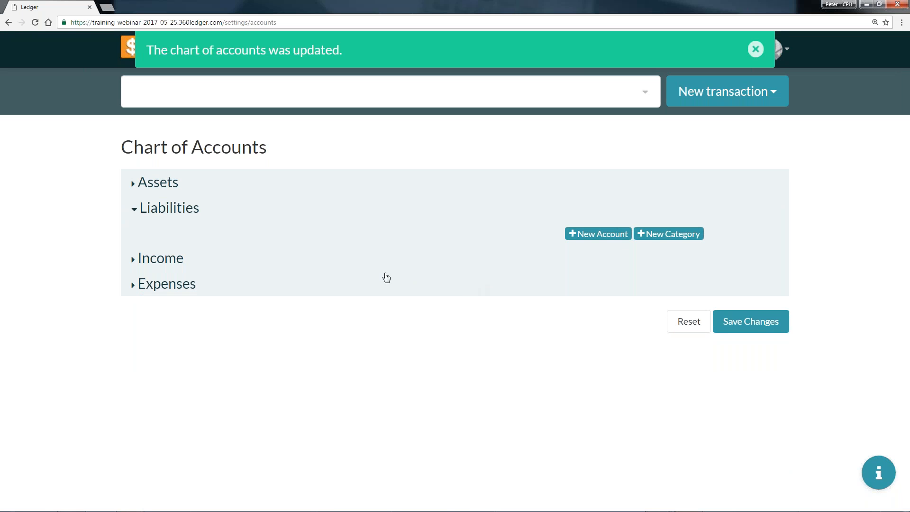
pyautogui.click(668, 234)
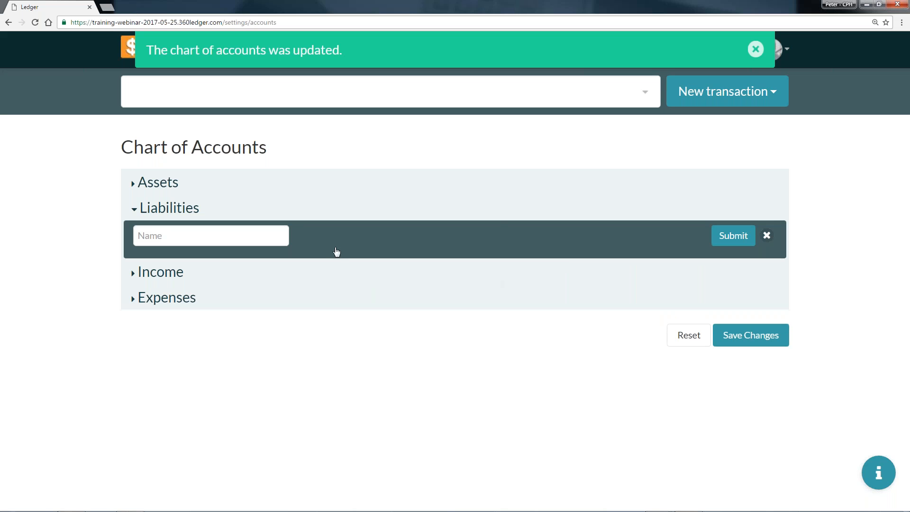
pyautogui.click(175, 237)
pyautogui.write('Centr')
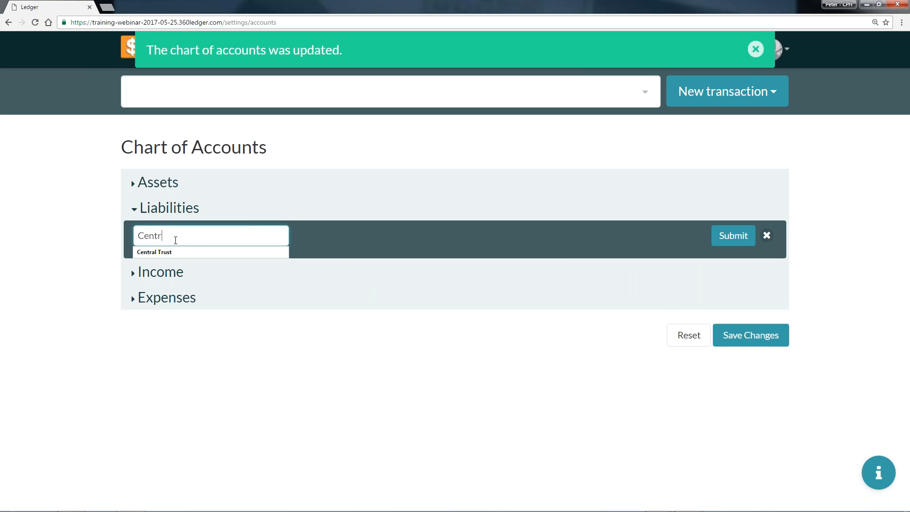
pyautogui.click(186, 252)
pyautogui.click(732, 236)
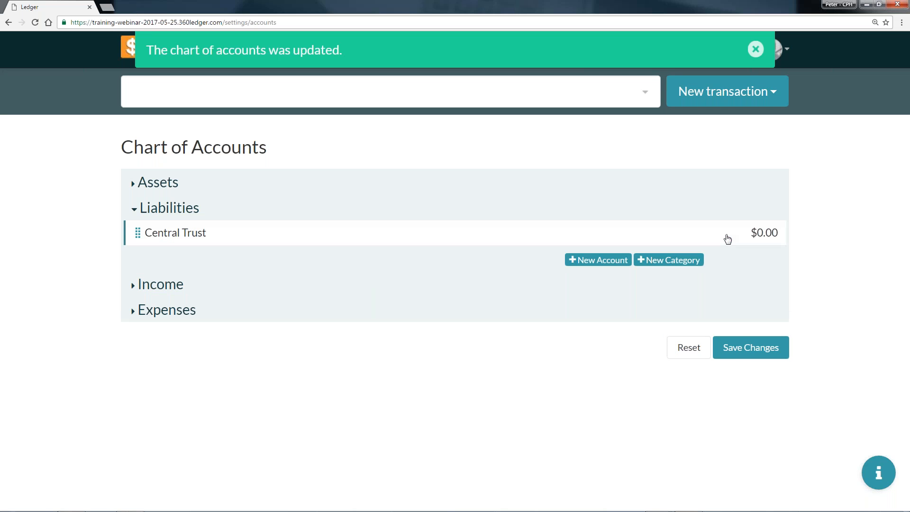
# Add a liability account named Mortgage with its account number and an initial balance of 45367.21, and move it into Central Trust.
pyautogui.click(598, 260)
pyautogui.click(247, 265)
pyautogui.write('Mortgage')
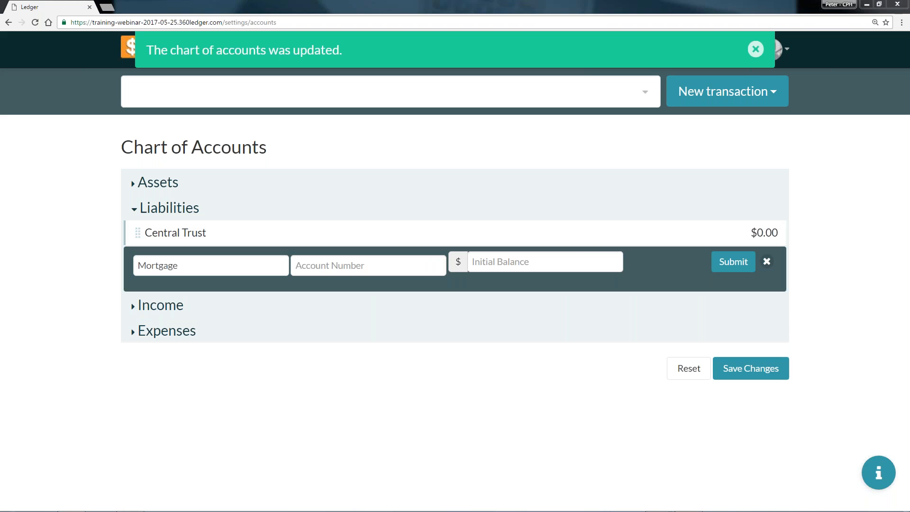
pyautogui.click(355, 266)
pyautogui.click(522, 262)
pyautogui.write('45367.21')
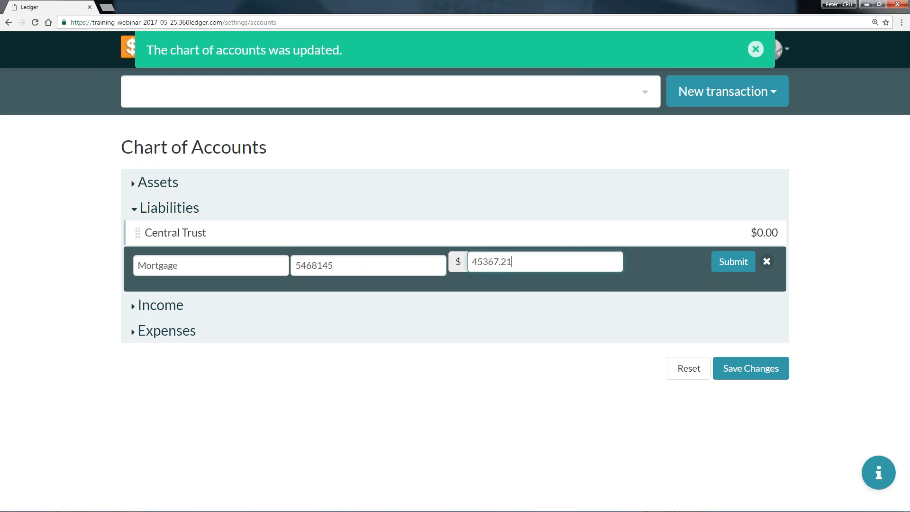
pyautogui.click(390, 263)
pyautogui.click(738, 269)
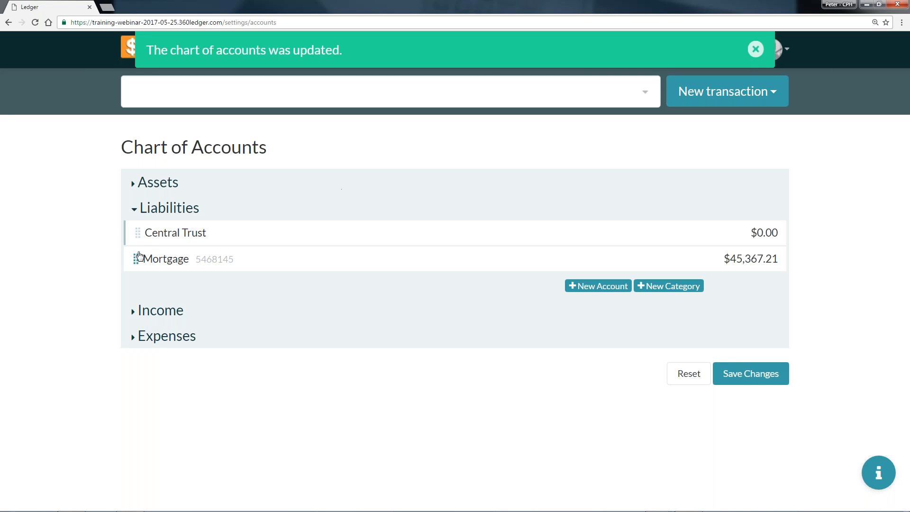
pyautogui.moveTo(145, 256); pyautogui.dragTo(198, 248)
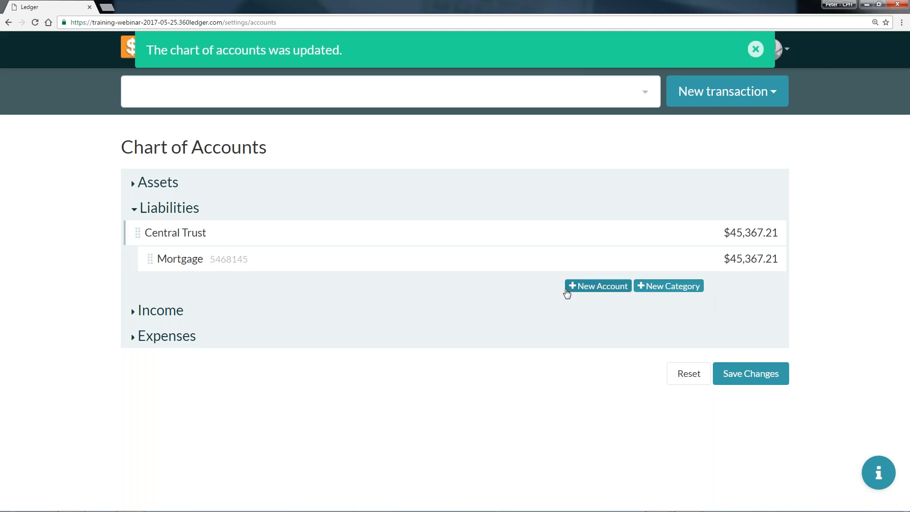
# Add a liability account named Credit Card with an initial balance of 235.07 and move it into Central Trust.
pyautogui.click(613, 288)
pyautogui.click(252, 289)
pyautogui.write('Credit Card')
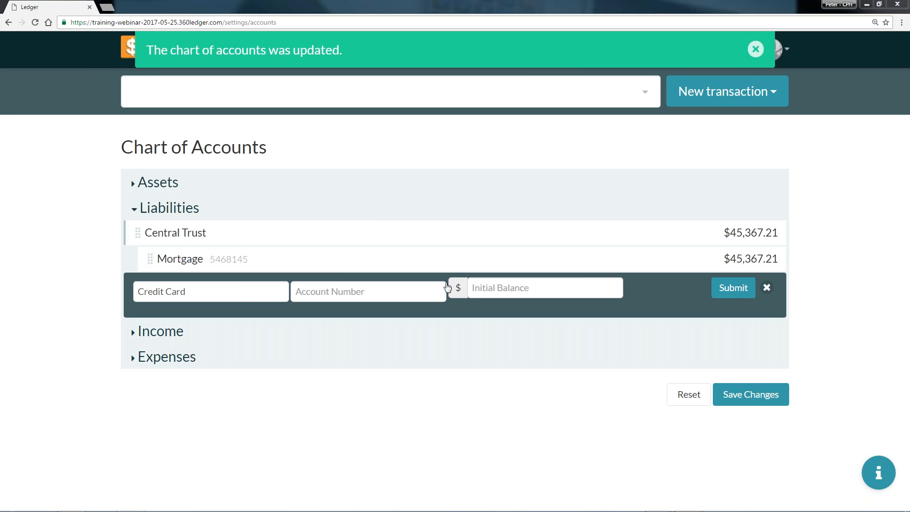
pyautogui.click(564, 291)
pyautogui.write('235.07')
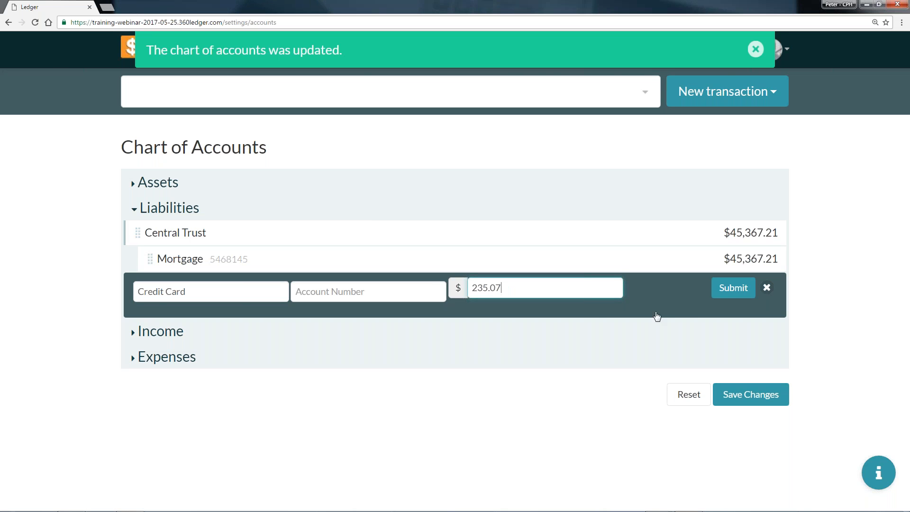
pyautogui.click(728, 289)
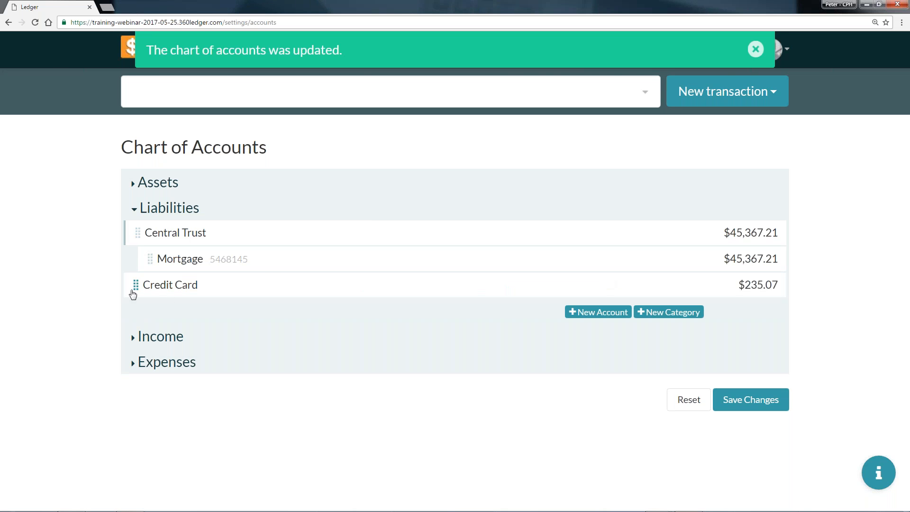
pyautogui.moveTo(153, 288); pyautogui.dragTo(205, 284)
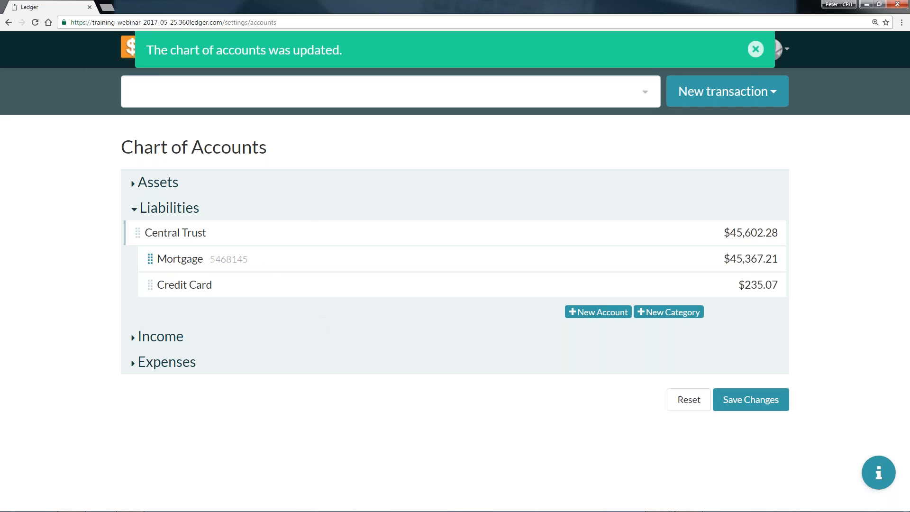
# Save and confirm the liability changes to the chart of accounts, and expand the Income section.
pyautogui.click(742, 402)
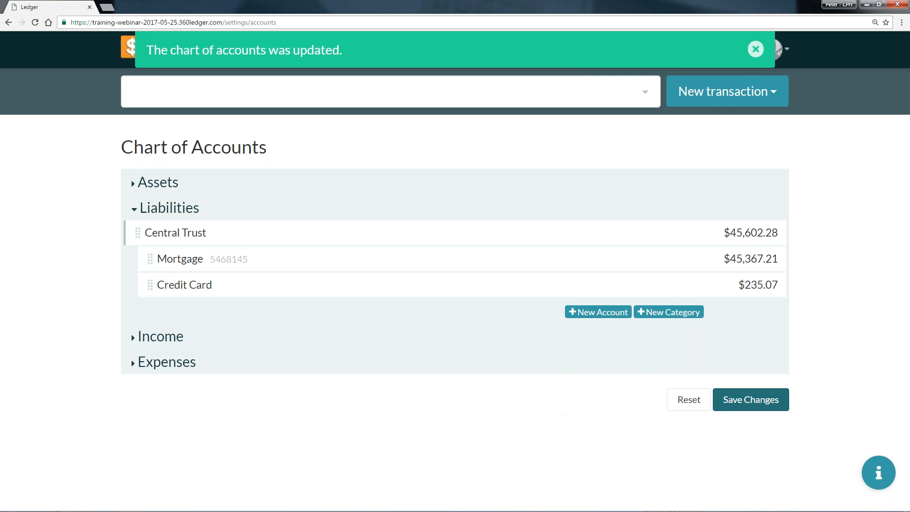
pyautogui.click(612, 254)
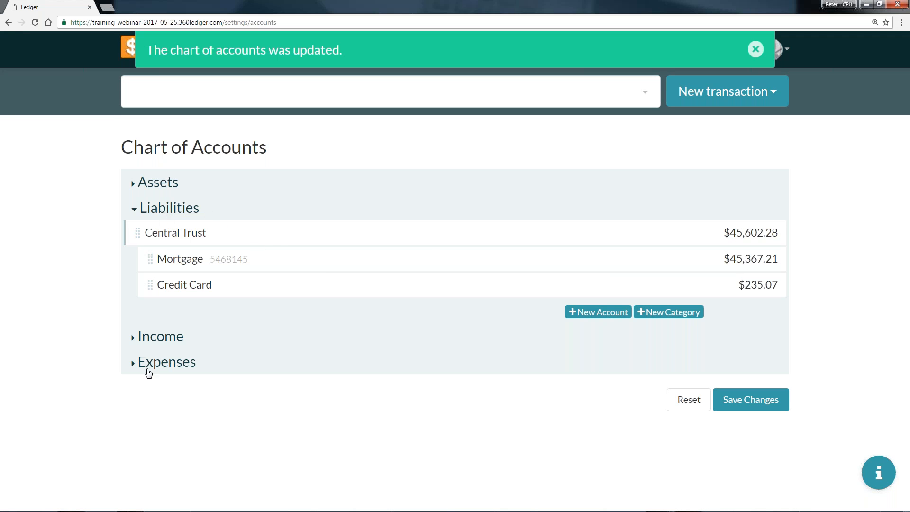
pyautogui.click(175, 337)
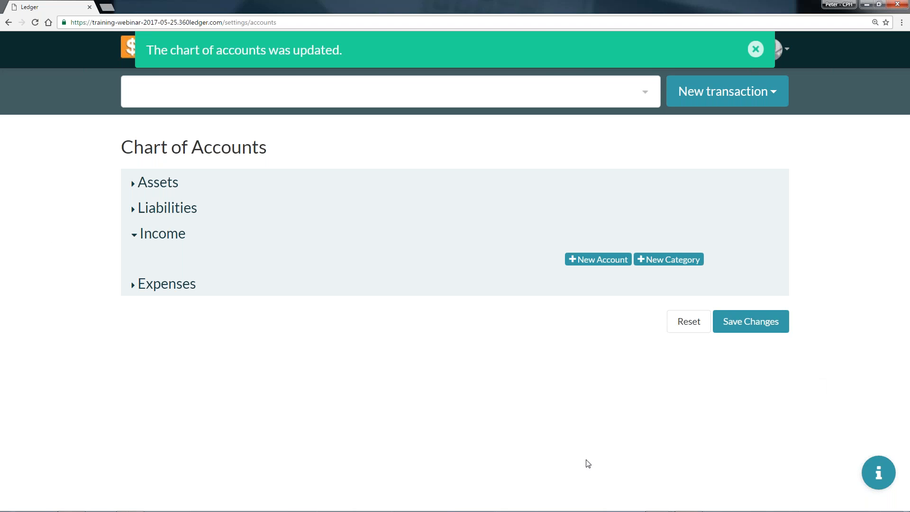
# Add two income categories named Offerings and Fees.
pyautogui.click(661, 260)
pyautogui.click(260, 258)
pyautogui.write('Offerings')
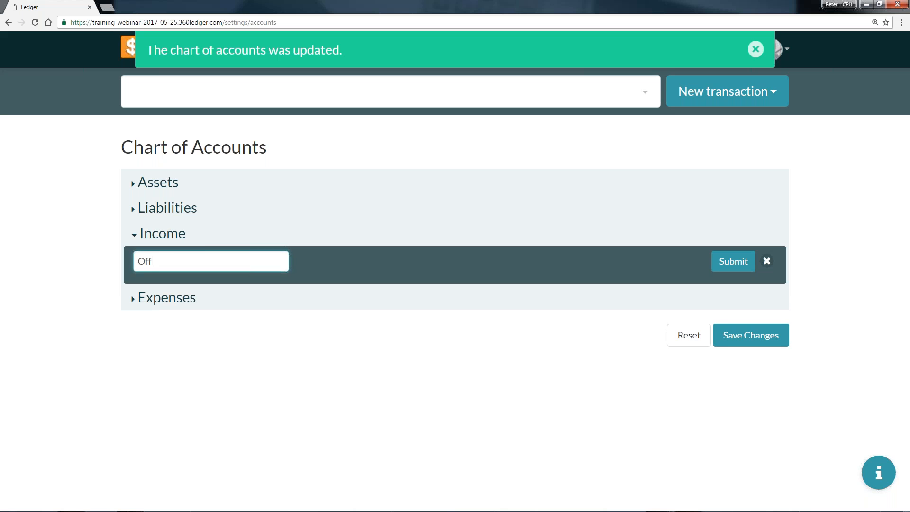
pyautogui.click(723, 264)
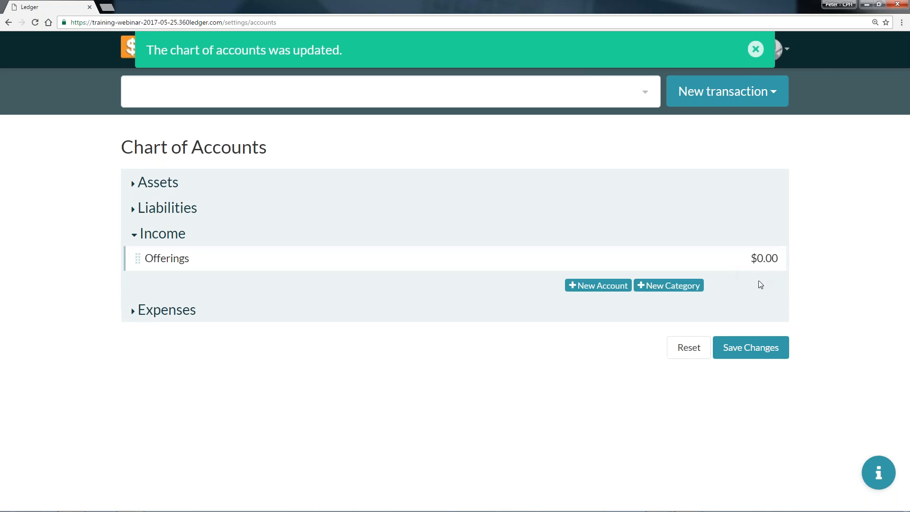
pyautogui.click(683, 289)
pyautogui.write('Fees')
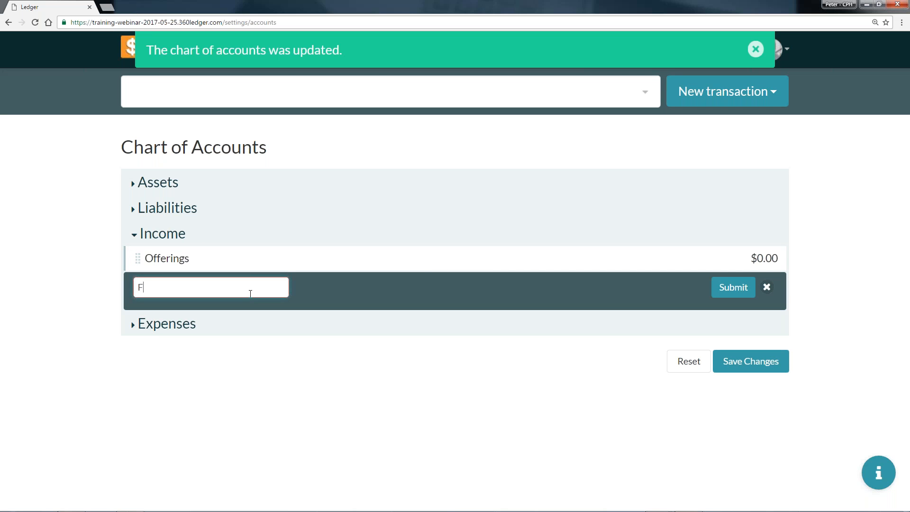
pyautogui.click(714, 293)
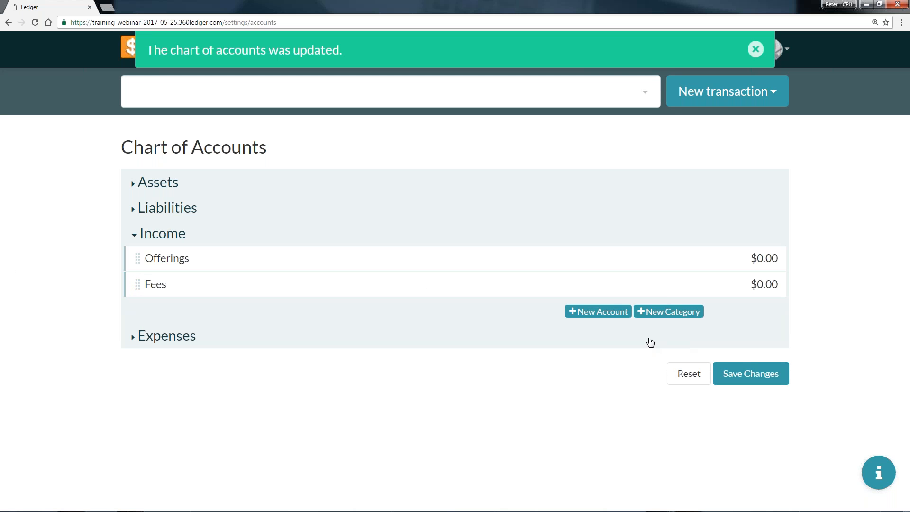
# Add an income account named General Fund with an initial balance of 0.
pyautogui.click(605, 313)
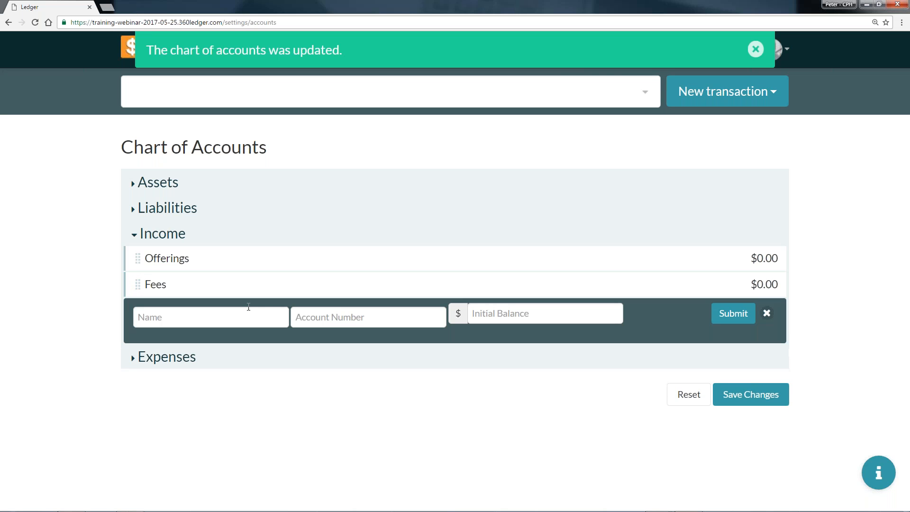
pyautogui.click(231, 315)
pyautogui.write('GENERA')
pyautogui.press('BackSpace')
pyautogui.press('BackSpace')
pyautogui.press('BackSpace')
pyautogui.press('BackSpace')
pyautogui.write('eneral Fund')
pyautogui.click(721, 322)
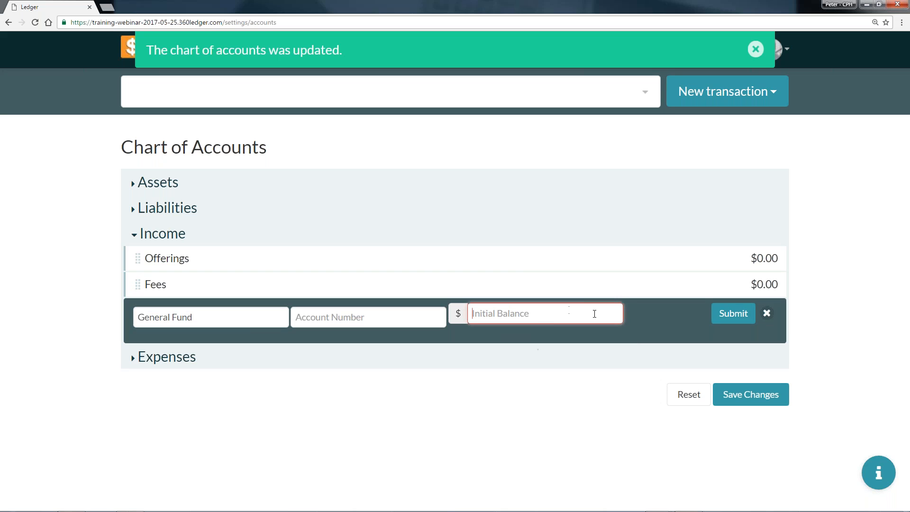
pyautogui.write('0')
pyautogui.click(728, 314)
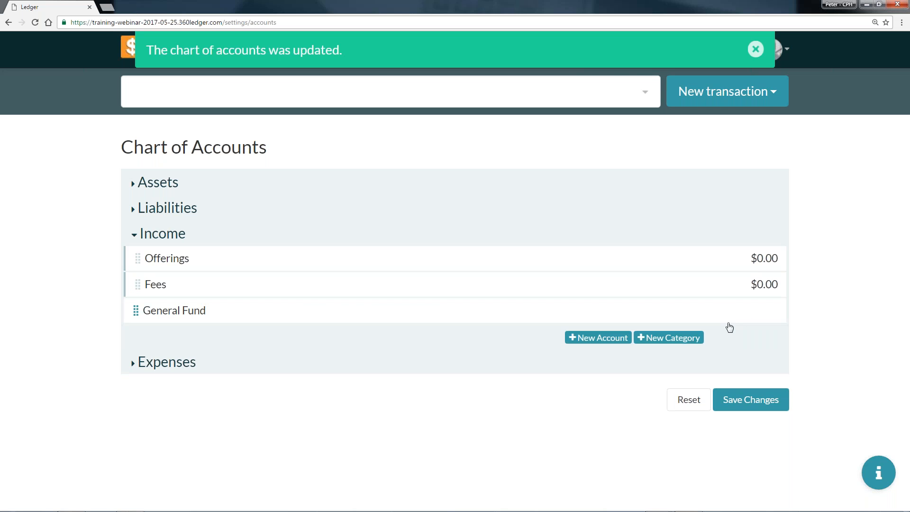
# Add an income account named Building Fund with an initial balance of 0.
pyautogui.click(598, 337)
pyautogui.click(250, 345)
pyautogui.write('Bulding')
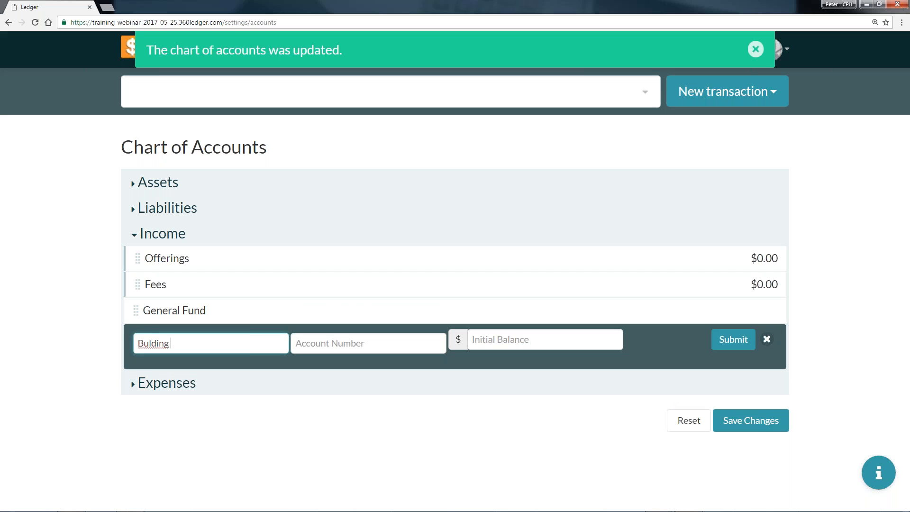
pyautogui.press('BackSpace')
pyautogui.press('BackSpace')
pyautogui.press('BackSpace')
pyautogui.write('lding Fund')
pyautogui.click(525, 336)
pyautogui.write('0')
pyautogui.click(730, 339)
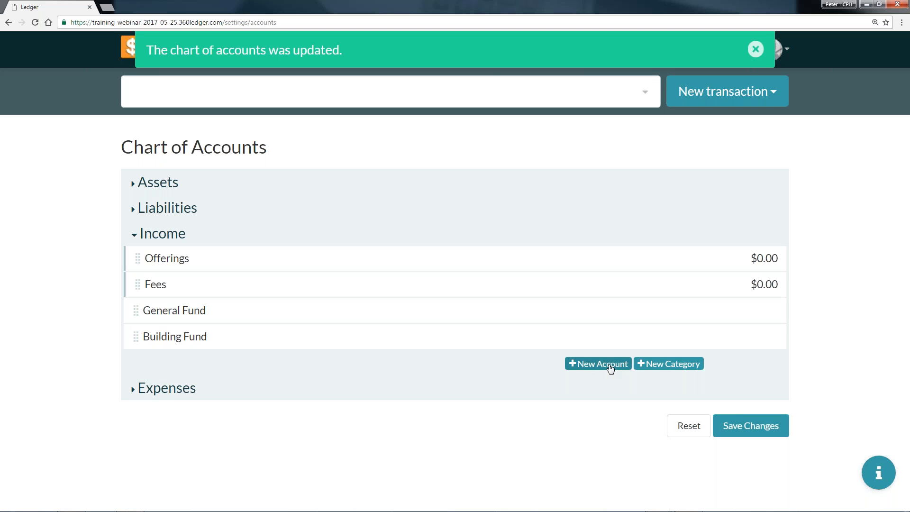
# Add an income account named Vacation Bible School Offerings with an initial balance of 0.
pyautogui.click(609, 368)
pyautogui.click(250, 368)
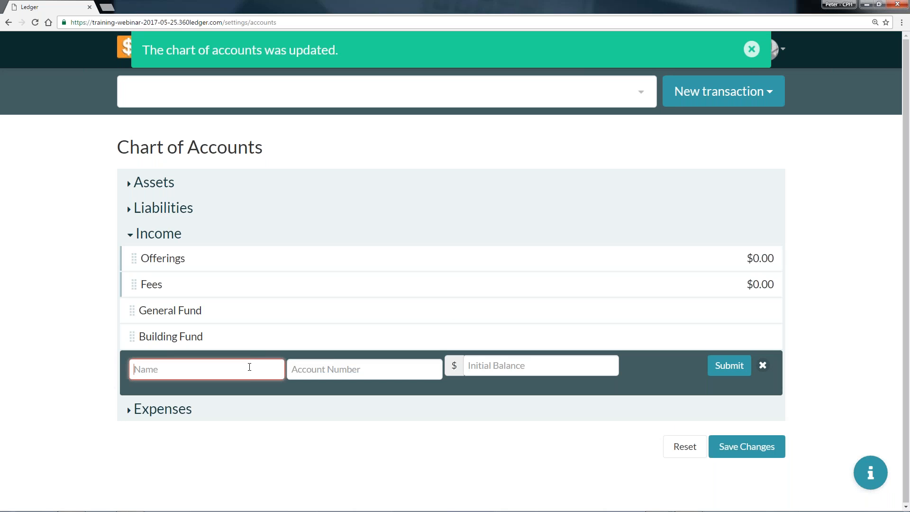
pyautogui.write('Vacation ')
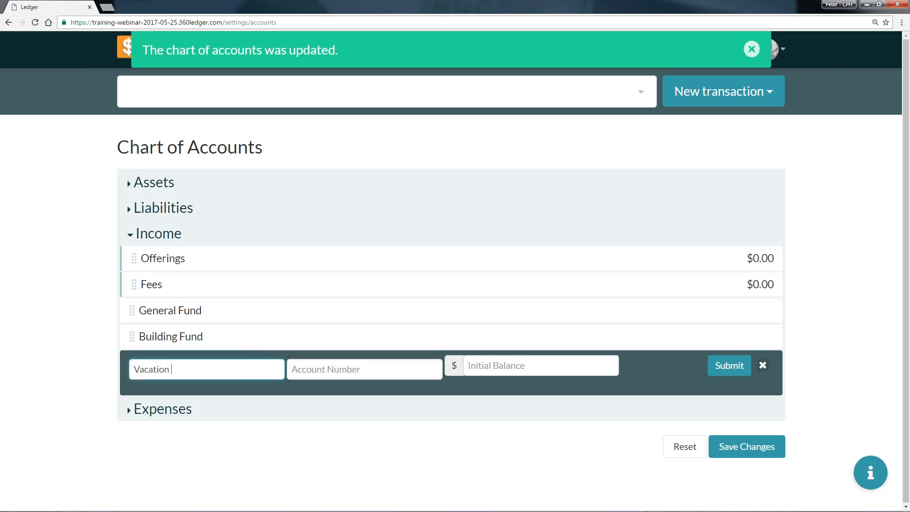
pyautogui.write('Bible School Offerings')
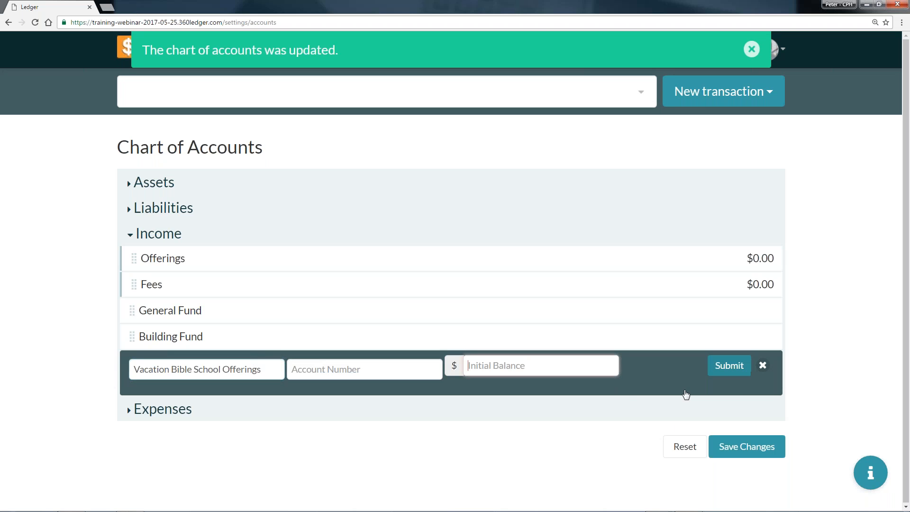
pyautogui.click(729, 365)
pyautogui.write('0')
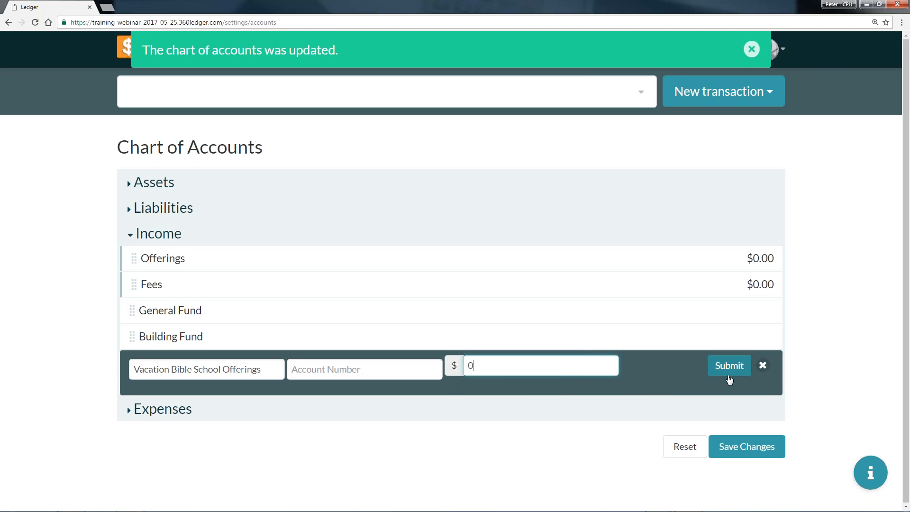
pyautogui.click(723, 367)
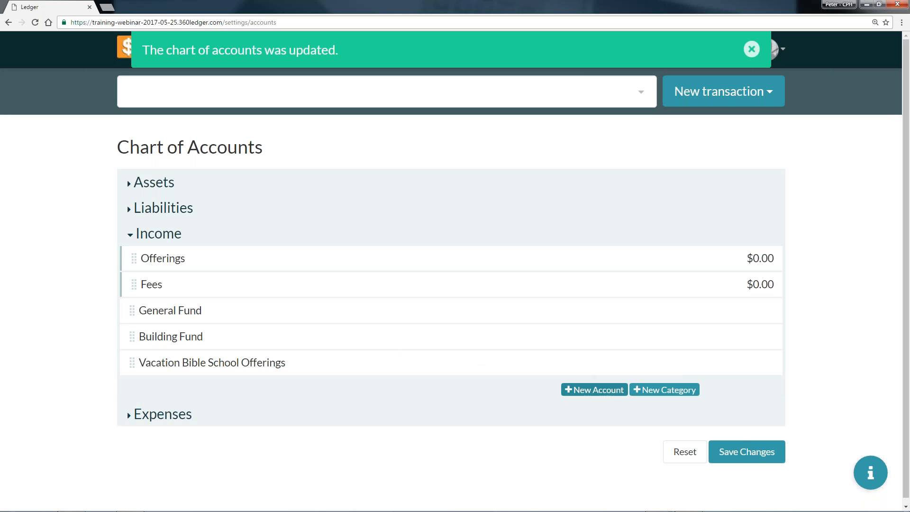
# Add an income account named Mission Fund with an initial balance of 0.
pyautogui.click(615, 388)
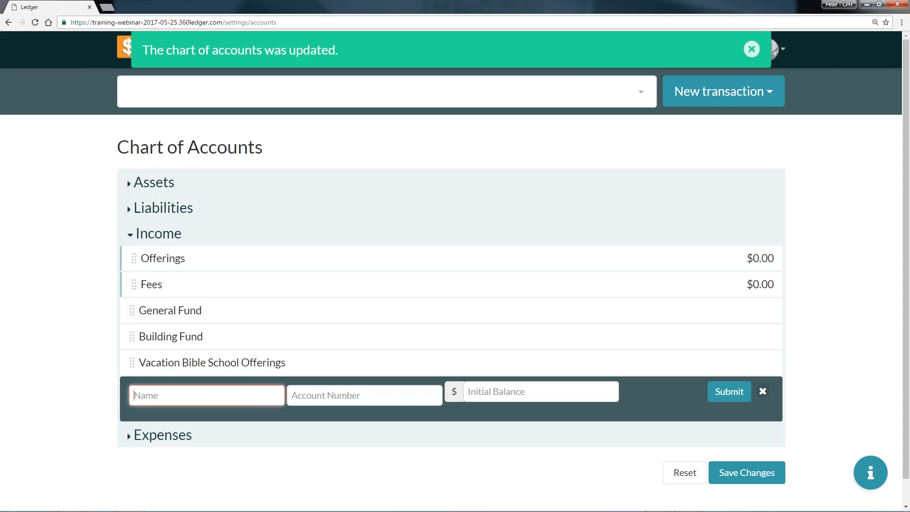
pyautogui.write('M')
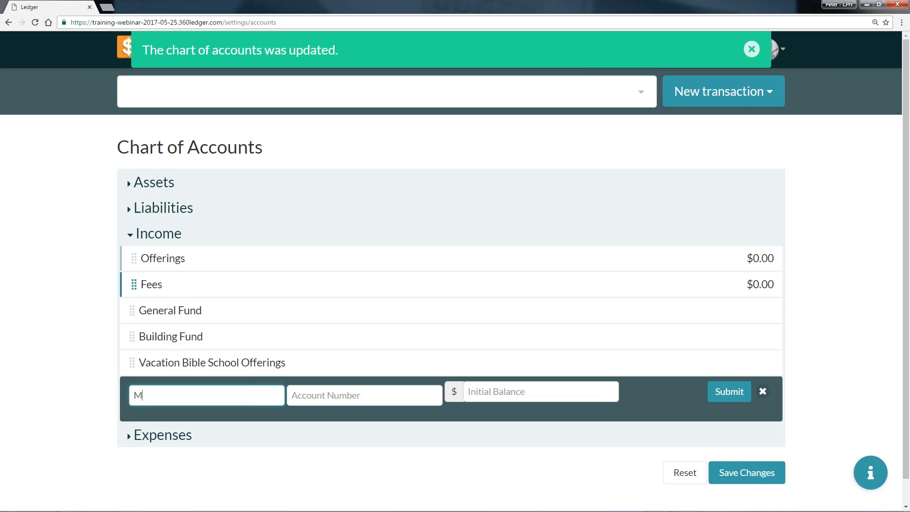
pyautogui.write('ISssion Fund')
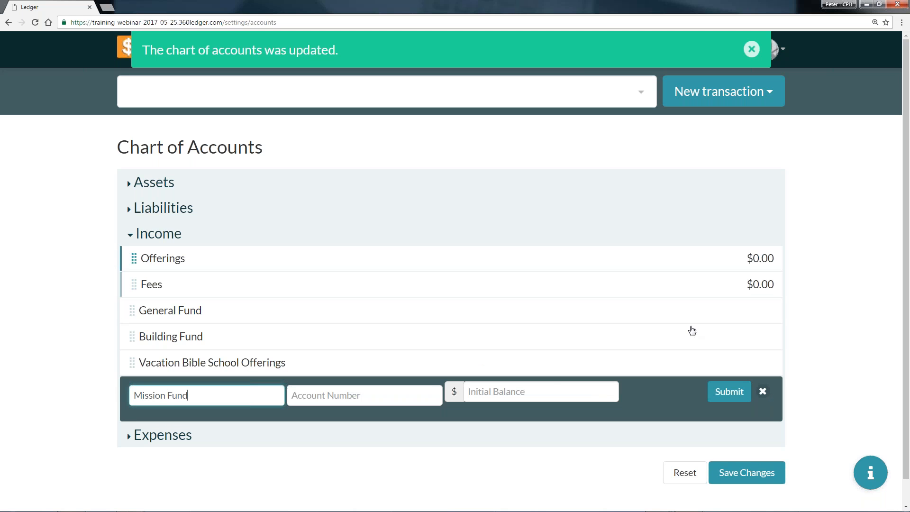
pyautogui.click(609, 393)
pyautogui.write('0')
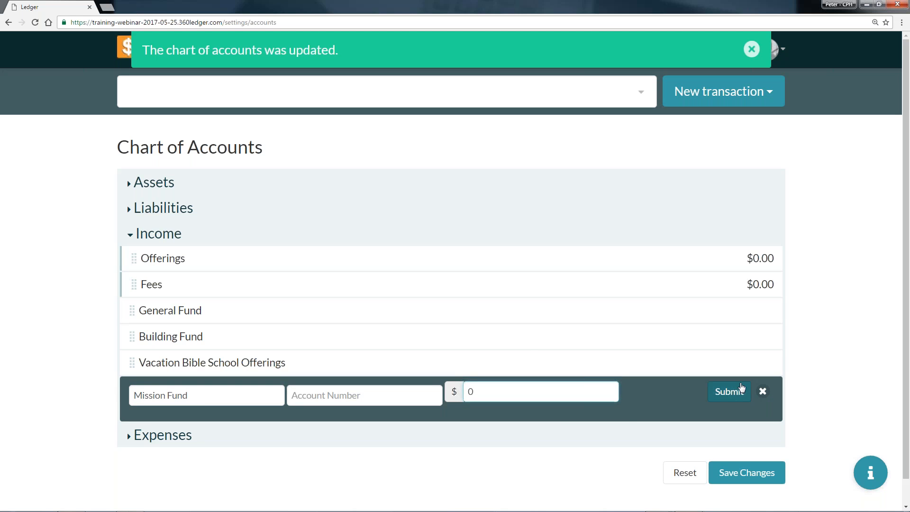
pyautogui.click(729, 392)
# Move the General Fund, Building Fund, Vacation Bible School Offerings and Mission Fund accounts into the Offerings category.
pyautogui.moveTo(138, 315); pyautogui.dragTo(265, 283)
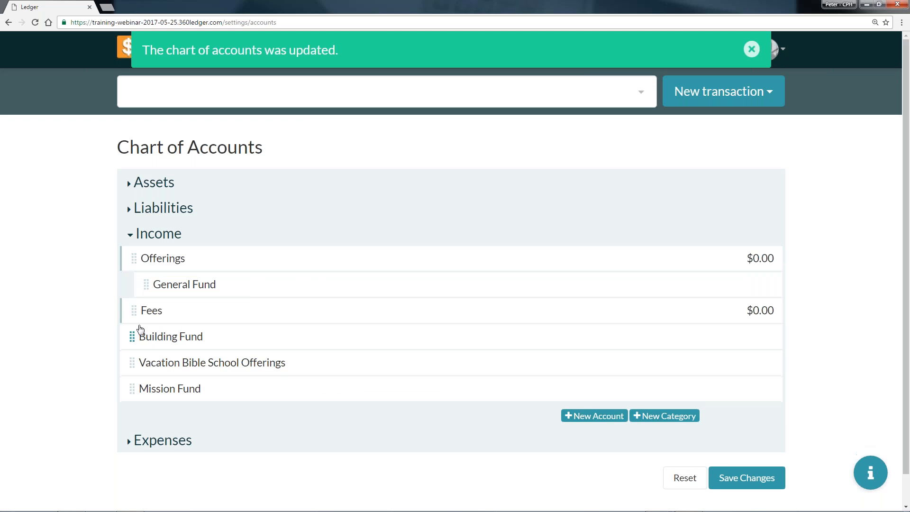
pyautogui.moveTo(132, 337); pyautogui.dragTo(260, 309)
pyautogui.moveTo(144, 361); pyautogui.dragTo(269, 335)
pyautogui.moveTo(133, 387); pyautogui.dragTo(238, 362)
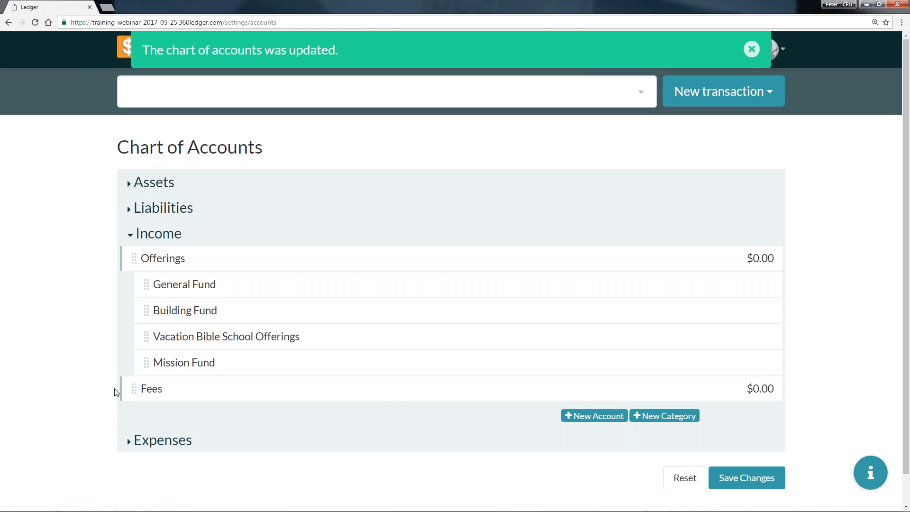
# Add an income account named Facility Rentals with an initial balance of 0.
pyautogui.click(596, 415)
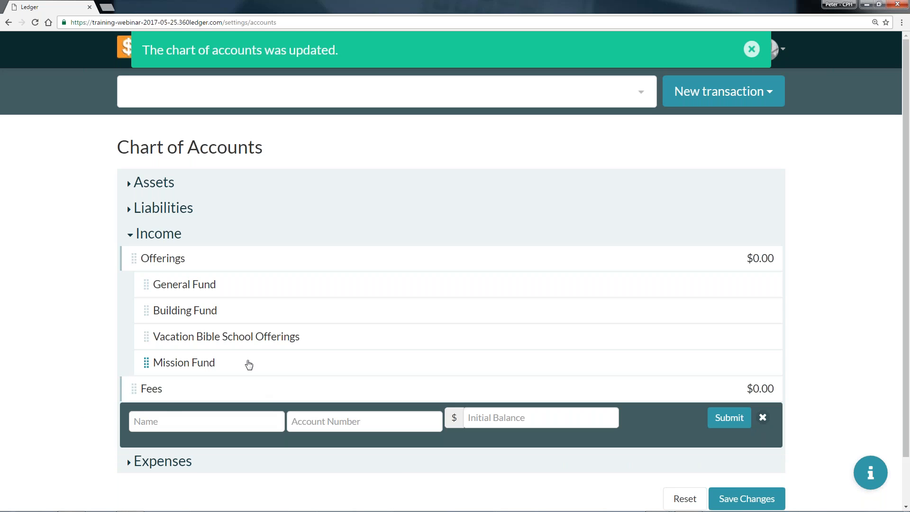
pyautogui.click(163, 419)
pyautogui.write('Facility Rentals')
pyautogui.click(541, 416)
pyautogui.write('0')
pyautogui.click(726, 419)
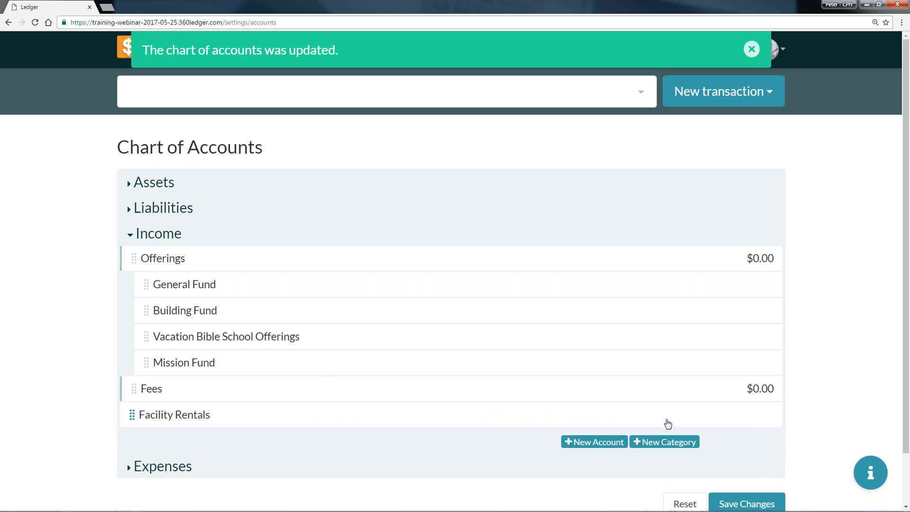
# Add an income account named Wedding Services with an initial balance of 0.
pyautogui.click(601, 443)
pyautogui.click(274, 446)
pyautogui.write('Wedding')
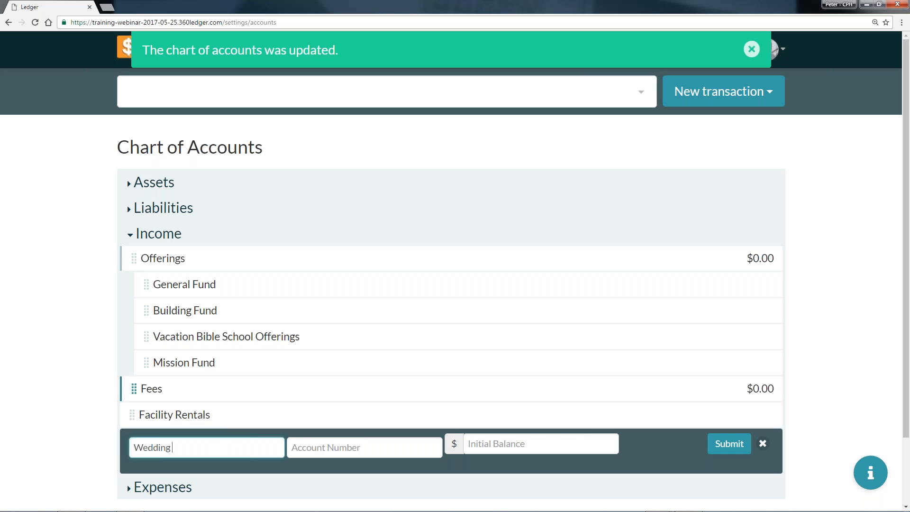
pyautogui.write(' SD')
pyautogui.write('ervice')
pyautogui.write('s')
pyautogui.click(562, 443)
pyautogui.write('0')
pyautogui.click(742, 454)
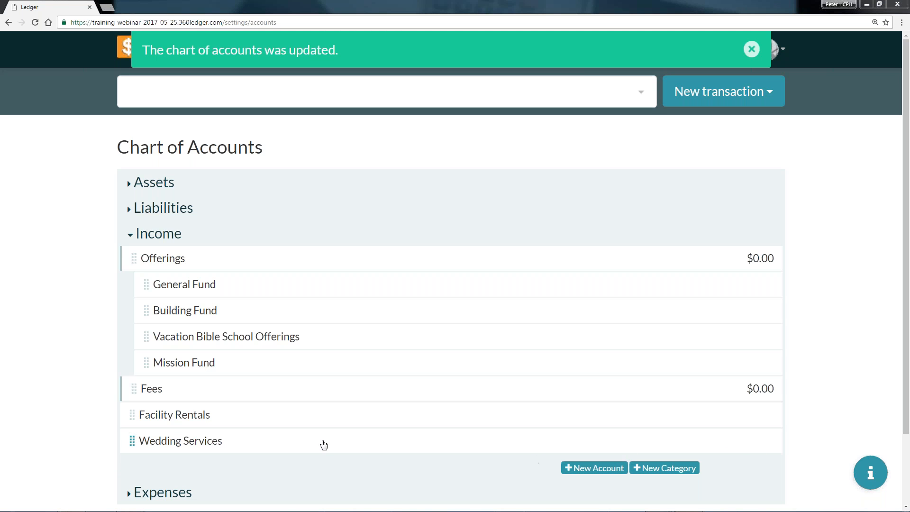
# Add an income account named Vacation Bible School Registration Fees with an initial balance of 0.
pyautogui.click(594, 468)
pyautogui.click(236, 469)
pyautogui.write('Vacation Bible Schoo')
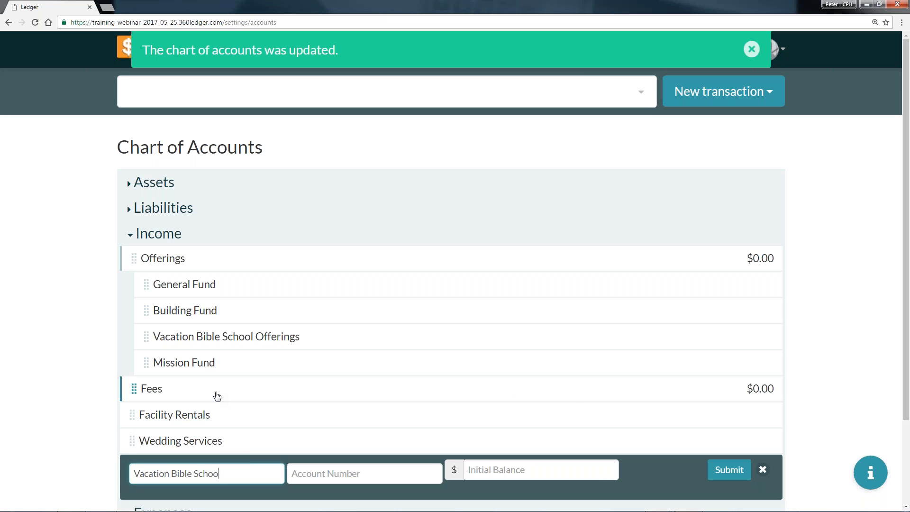
pyautogui.write('l Registration Fees')
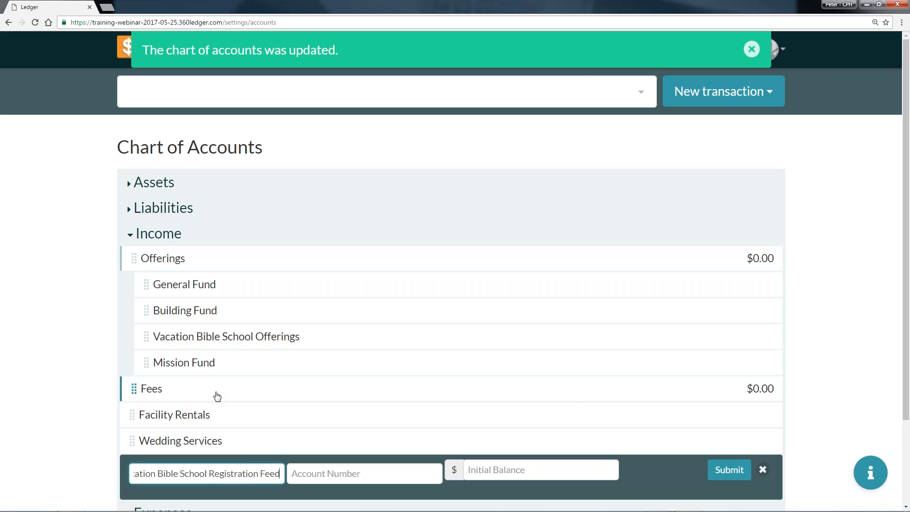
pyautogui.click(576, 470)
pyautogui.write('0')
pyautogui.click(728, 469)
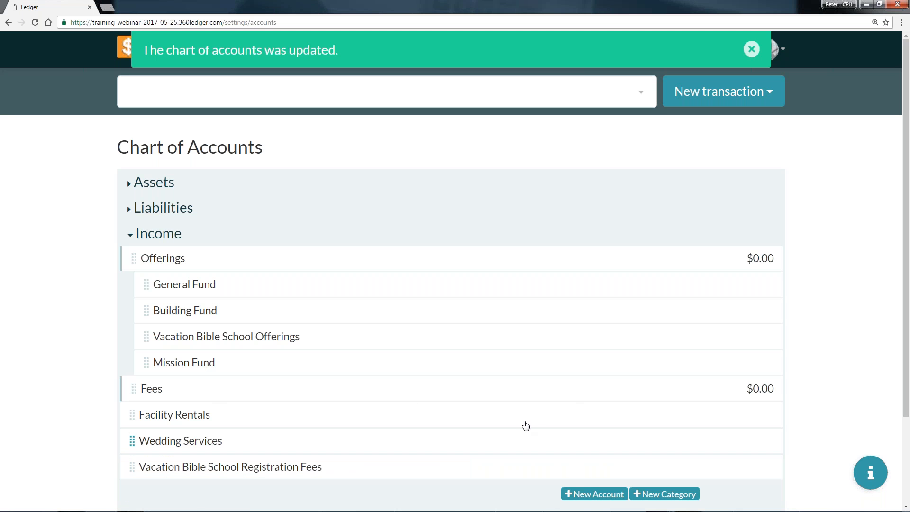
# Move the Facility Rentals, Wedding Services and Vacation Bible School Registration Fees accounts into the Fees category.
pyautogui.moveTo(137, 416); pyautogui.dragTo(218, 418)
pyautogui.moveTo(136, 442); pyautogui.dragTo(208, 443)
pyautogui.moveTo(132, 469); pyautogui.dragTo(253, 463)
# Save and confirm the income changes to the chart of accounts.
pyautogui.scroll(-2, 294, 321)
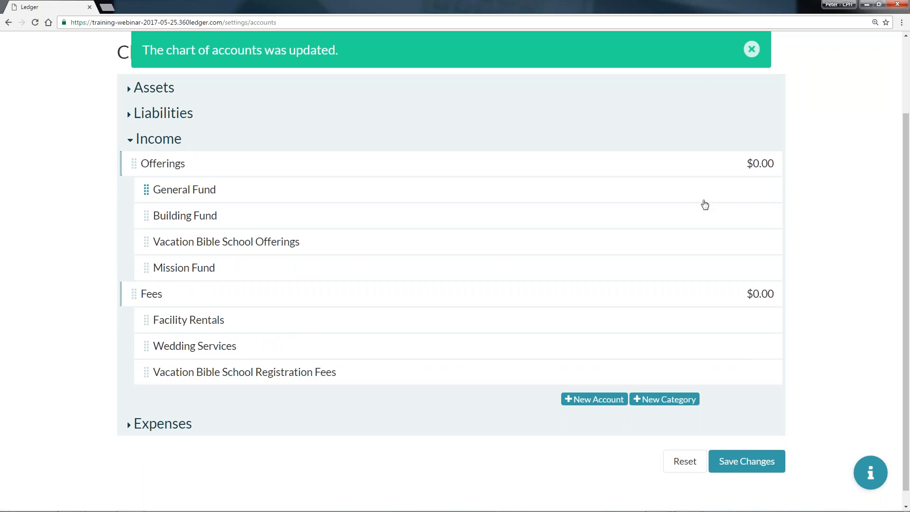
pyautogui.click(746, 461)
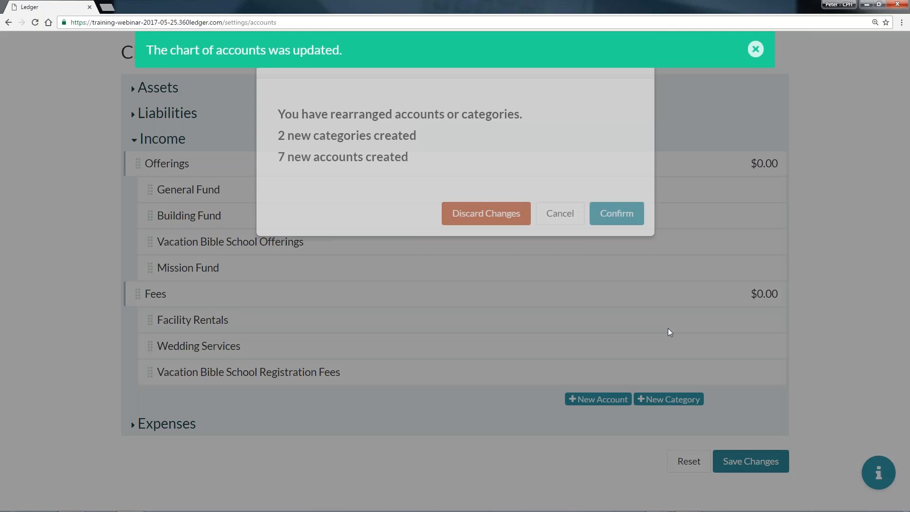
pyautogui.click(615, 256)
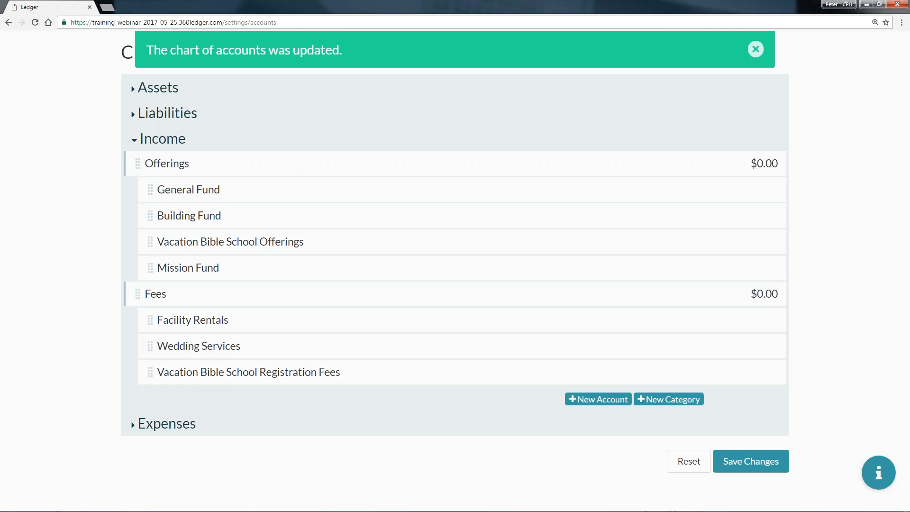
# Expand the Expenses section and add a new category named Office Supplies.
pyautogui.click(152, 427)
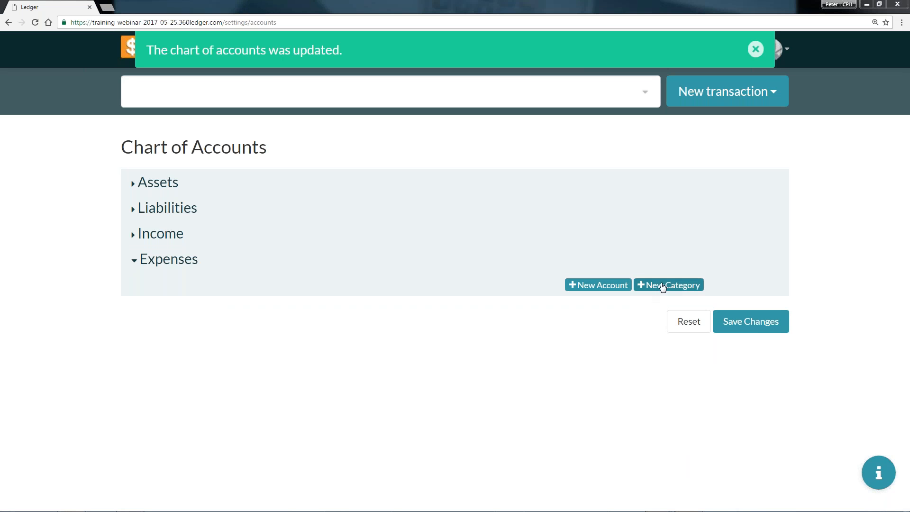
pyautogui.click(599, 286)
pyautogui.click(252, 295)
pyautogui.write('Office Supplies')
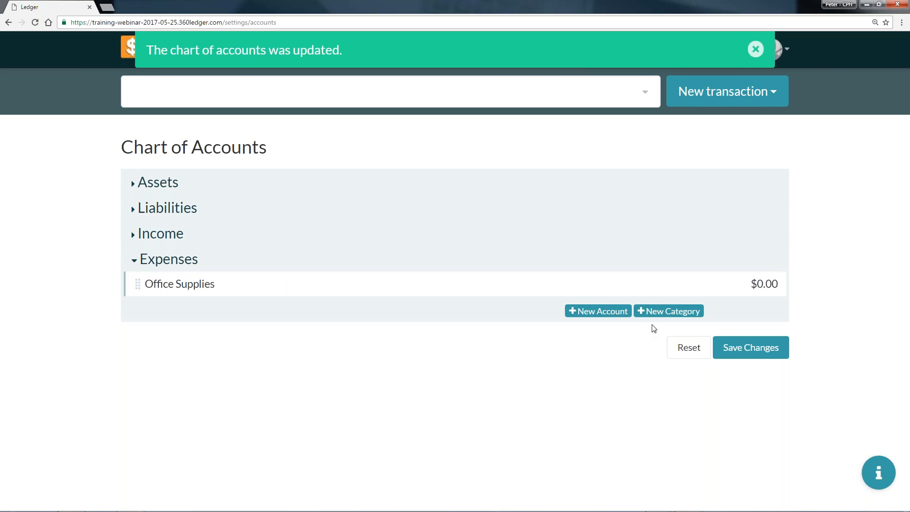
# Add an expense category named Ministries.
pyautogui.click(647, 313)
pyautogui.click(248, 310)
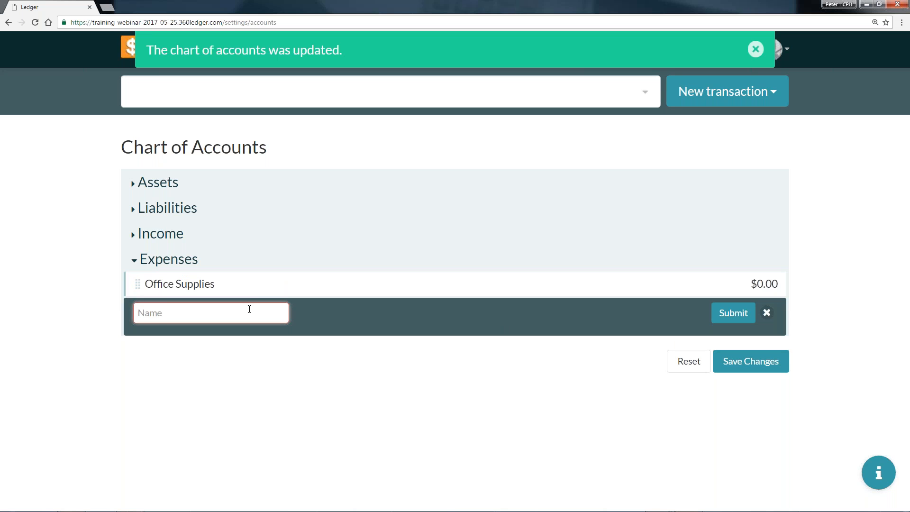
pyautogui.write('Ministries')
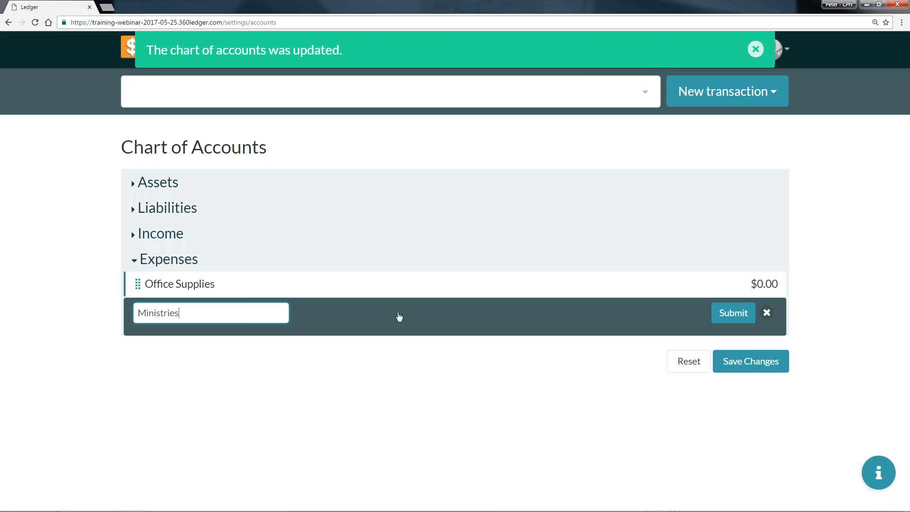
pyautogui.click(733, 314)
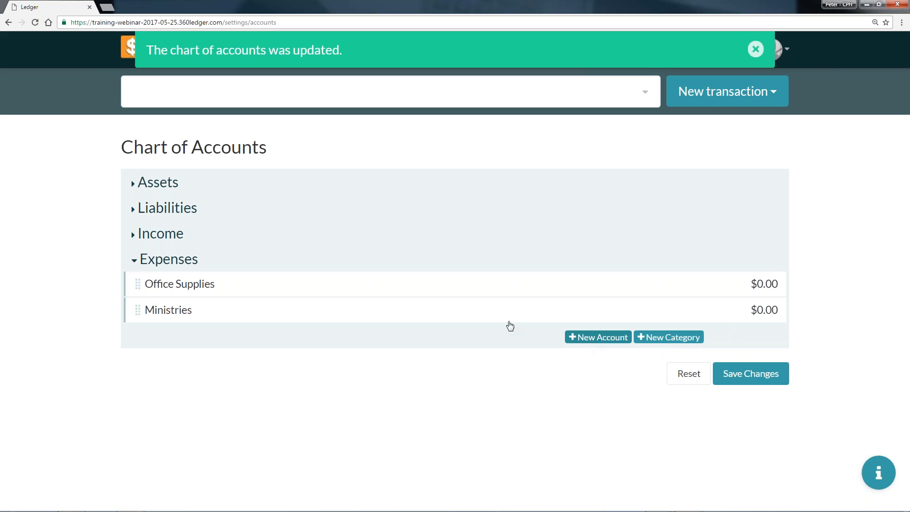
# Add an expense account named Internet Fees and move it into the Office Supplies category.
pyautogui.click(591, 338)
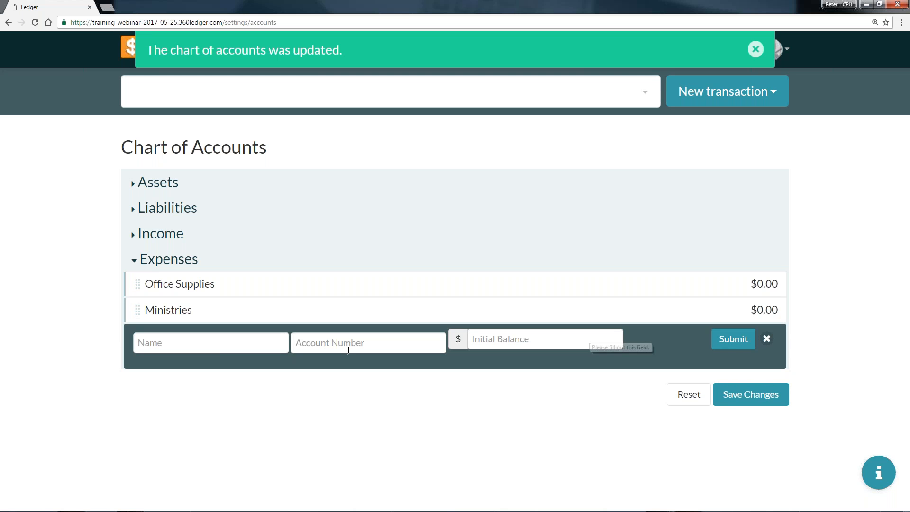
pyautogui.click(223, 346)
pyautogui.write('Internet N')
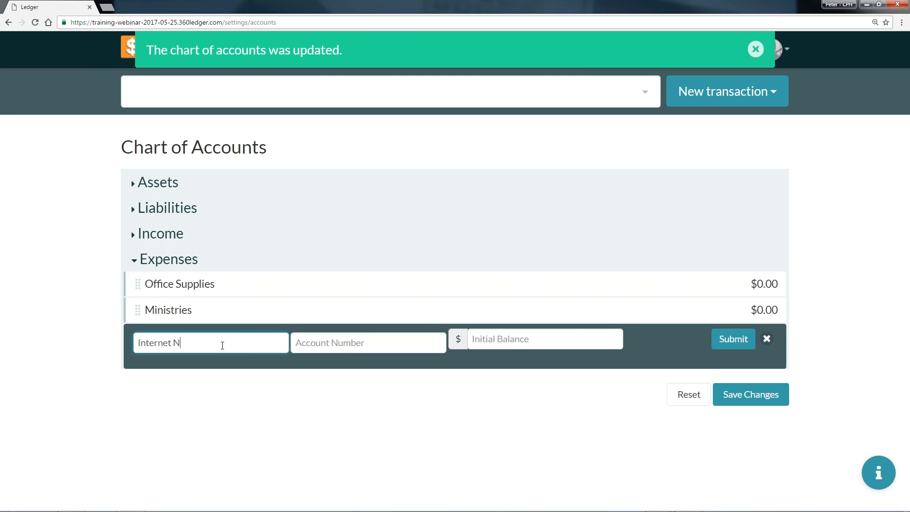
pyautogui.press('BackSpace')
pyautogui.write('Fees')
pyautogui.click(730, 339)
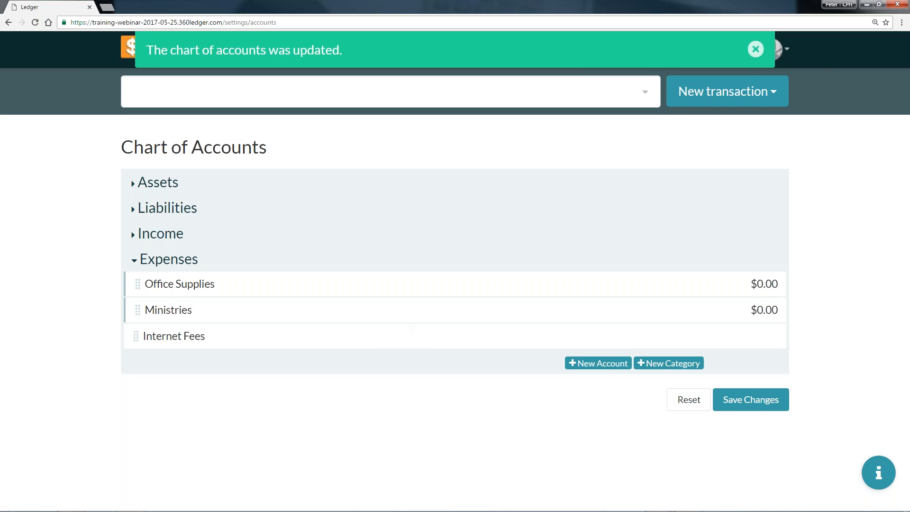
pyautogui.moveTo(135, 336); pyautogui.dragTo(229, 289)
# Add an expense category named VBS and nest it under the Ministries category.
pyautogui.click(666, 363)
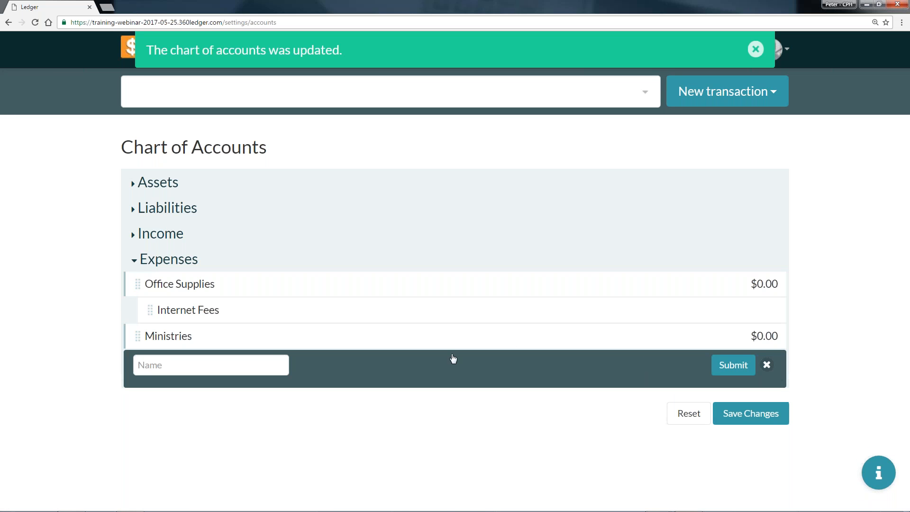
pyautogui.click(231, 365)
pyautogui.write('VBS')
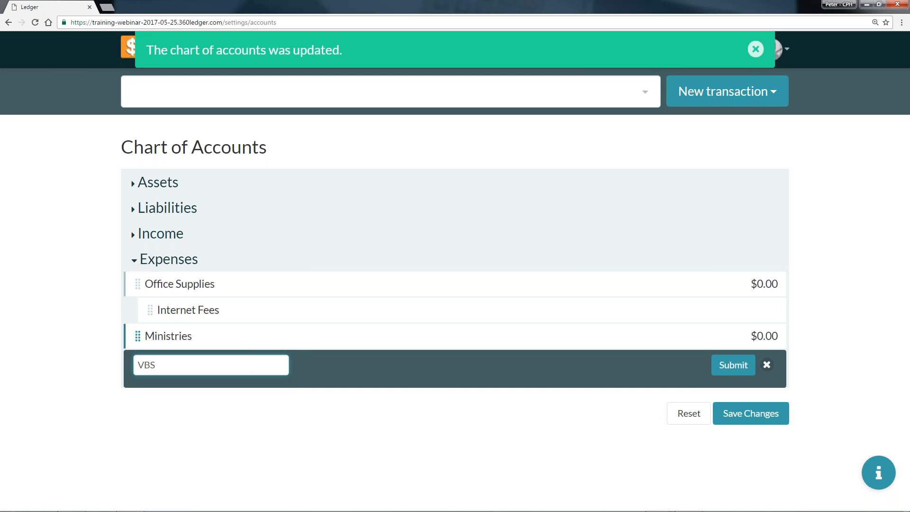
pyautogui.click(735, 369)
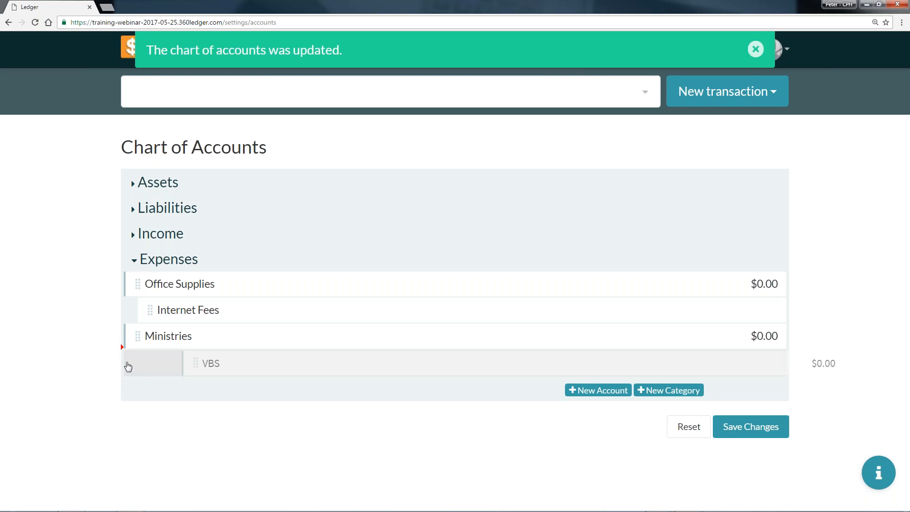
pyautogui.moveTo(199, 366); pyautogui.dragTo(285, 363)
# Add an expense account named Materials with an initial balance of 0.
pyautogui.click(599, 394)
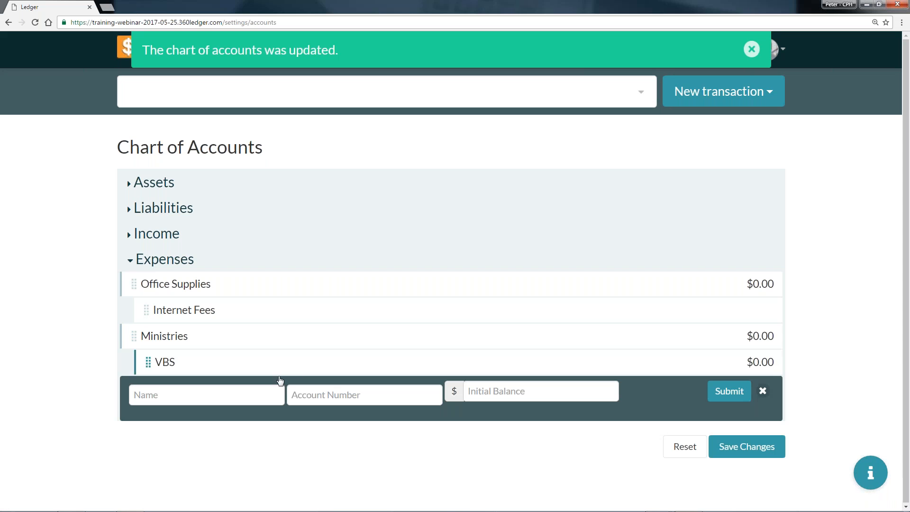
pyautogui.write('Matieral')
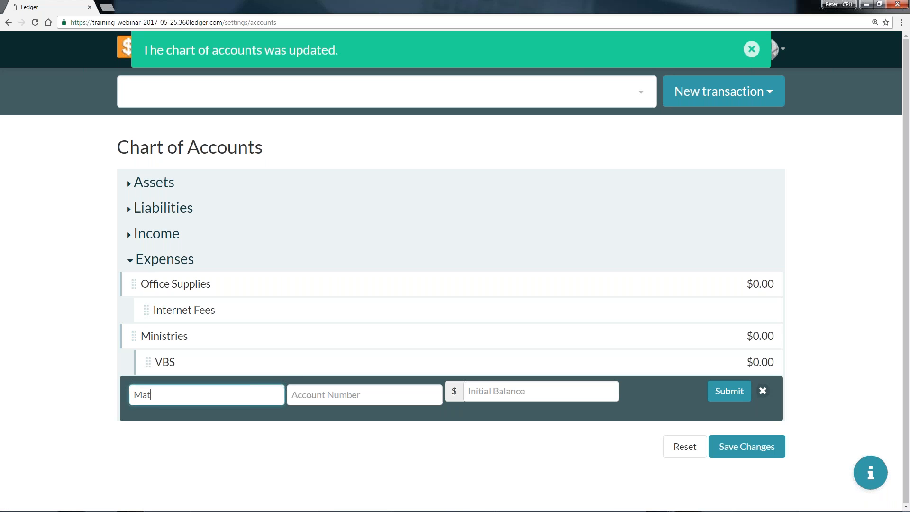
pyautogui.press('BackSpace')
pyautogui.press('BackSpace')
pyautogui.press('BackSpace')
pyautogui.press('BackSpace')
pyautogui.press('BackSpace')
pyautogui.write('erials')
pyautogui.click(614, 391)
pyautogui.write('0')
pyautogui.click(726, 394)
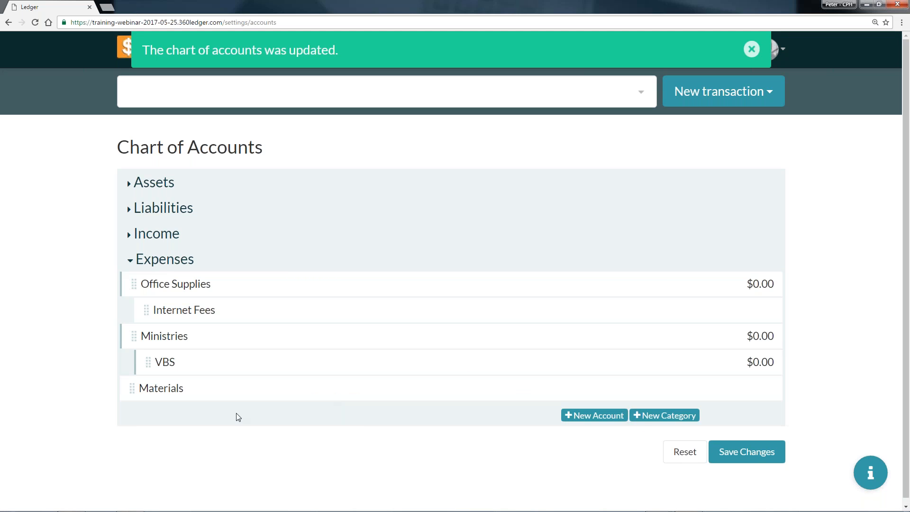
# Add an expense account named Crafts with an initial balance of 0.
pyautogui.click(594, 419)
pyautogui.click(208, 422)
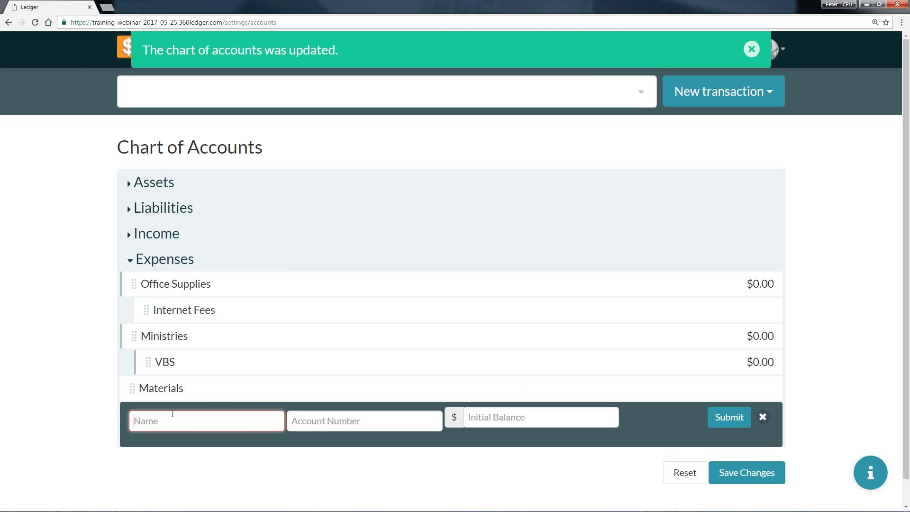
pyautogui.write('Crafts')
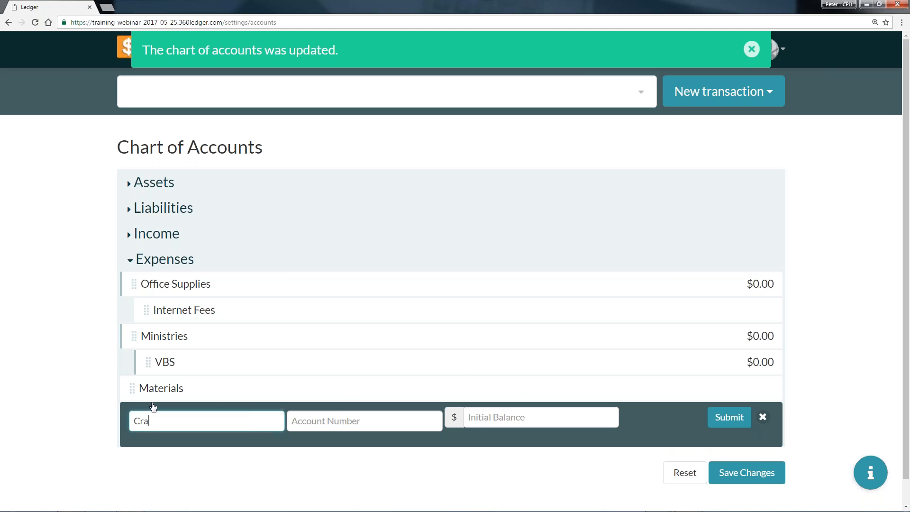
pyautogui.click(498, 417)
pyautogui.write('0')
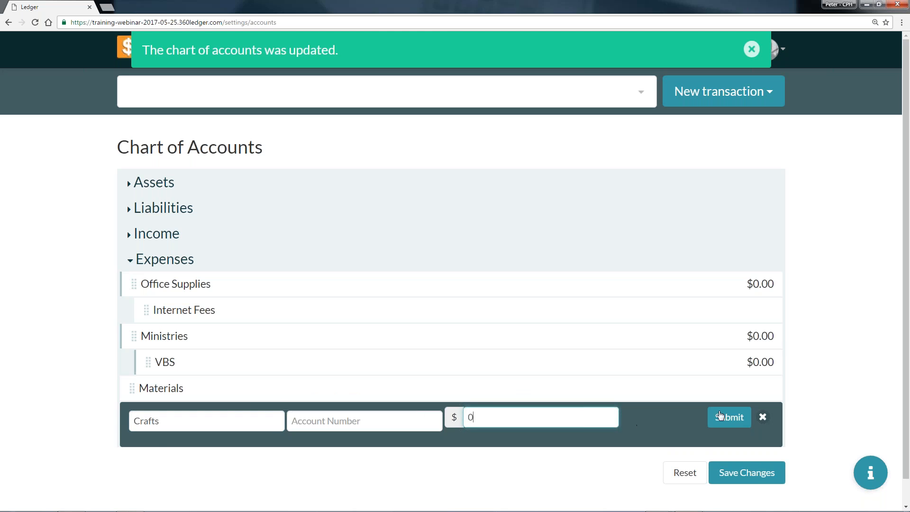
pyautogui.click(728, 417)
# Add an expense account named Snacks with an initial balance of 0.
pyautogui.click(575, 441)
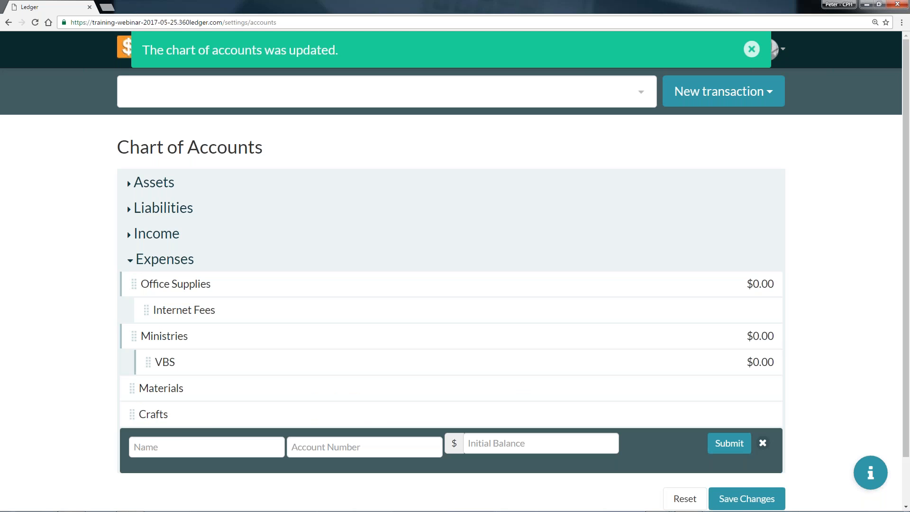
pyautogui.write('Snacks')
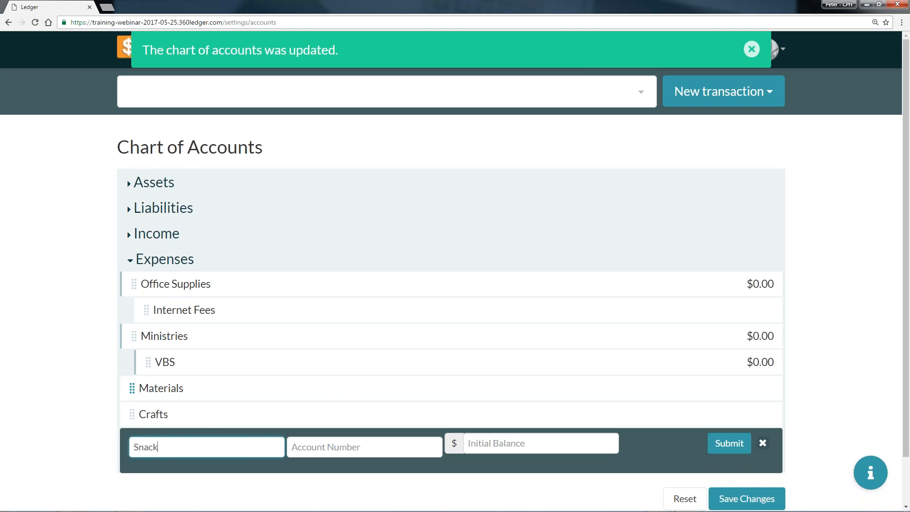
pyautogui.click(505, 443)
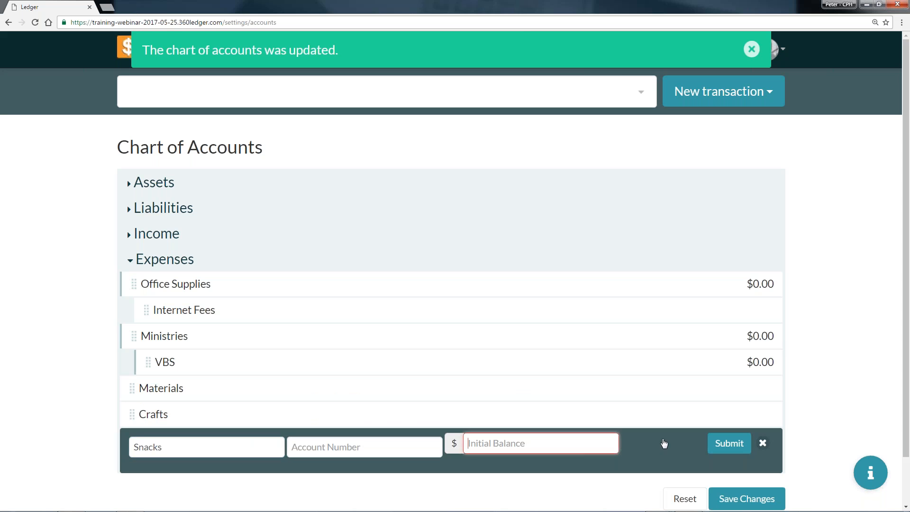
pyautogui.click(729, 443)
# Move the Materials, Crafts and Snacks accounts into the VBS category under Ministries.
pyautogui.moveTo(189, 399); pyautogui.dragTo(256, 397)
pyautogui.moveTo(206, 417); pyautogui.dragTo(243, 417)
pyautogui.moveTo(172, 441); pyautogui.dragTo(214, 439)
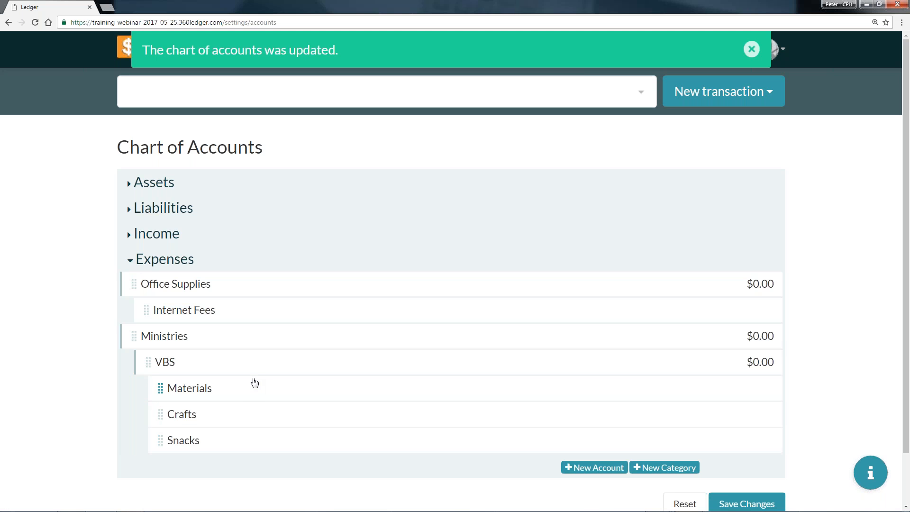
# Save and confirm the expense changes to the chart of accounts and dismiss the update notice.
pyautogui.scroll(-2, 369, 371)
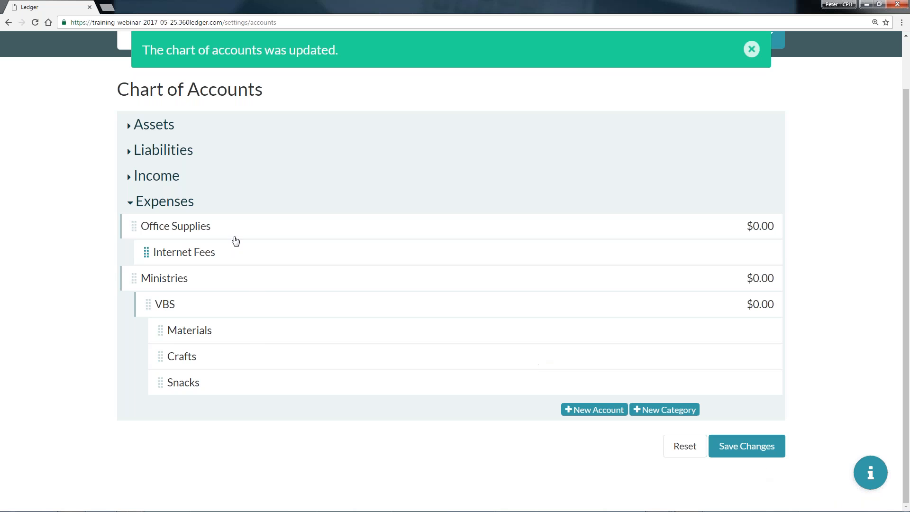
pyautogui.click(748, 446)
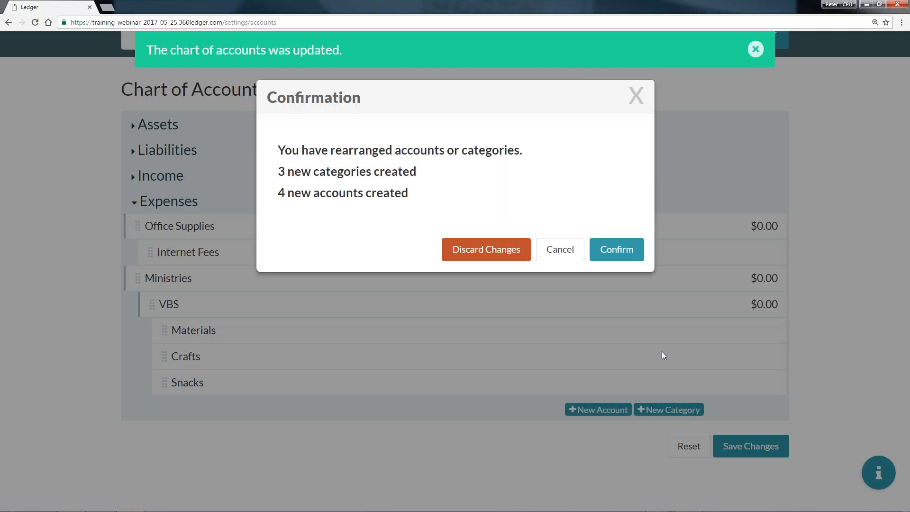
pyautogui.click(617, 250)
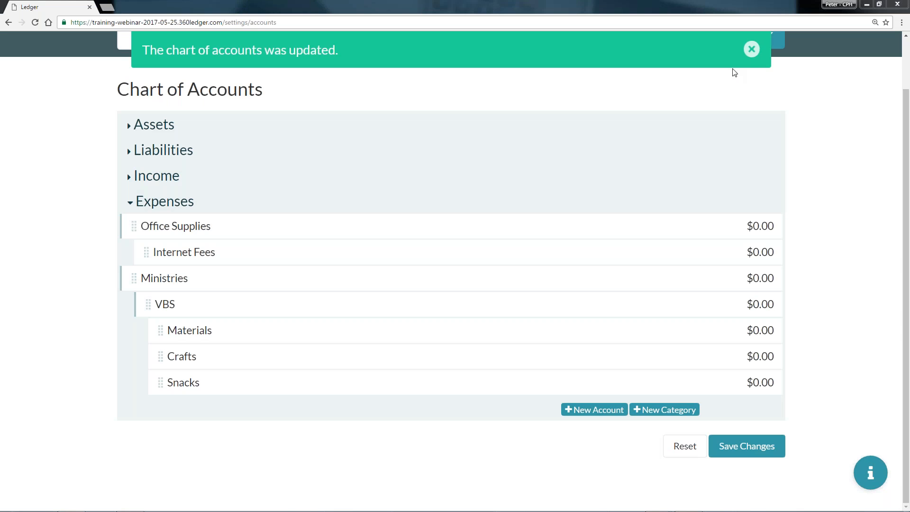
pyautogui.click(751, 52)
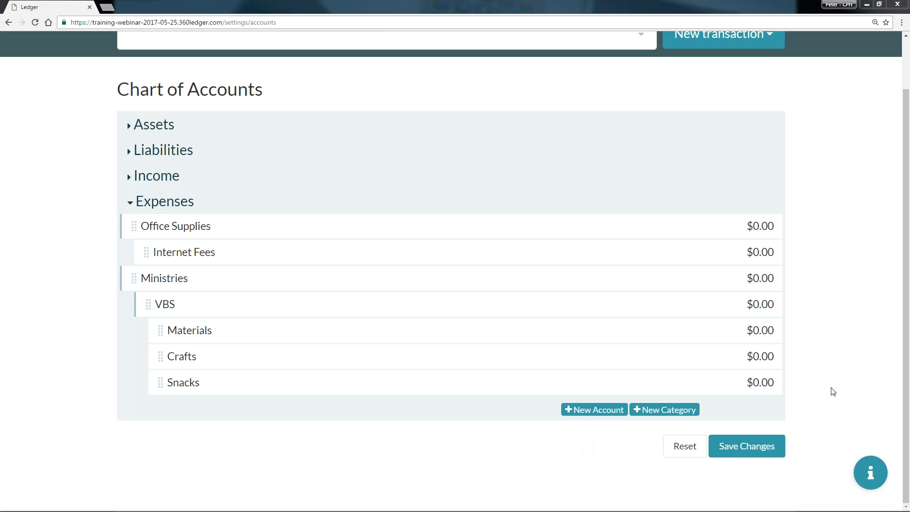
# Go from the chart of accounts to the Budgets settings page.
pyautogui.scroll(1, 860, 351)
pyautogui.scroll(2, 861, 351)
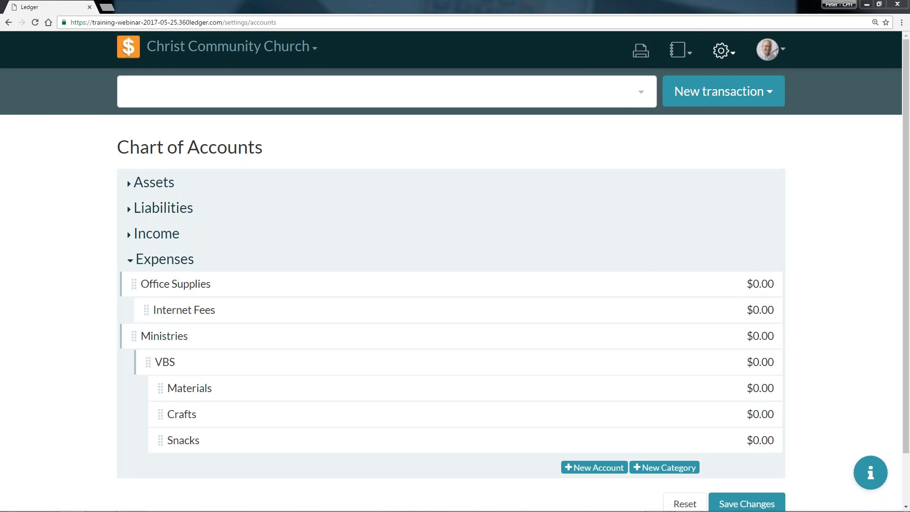
pyautogui.click(721, 50)
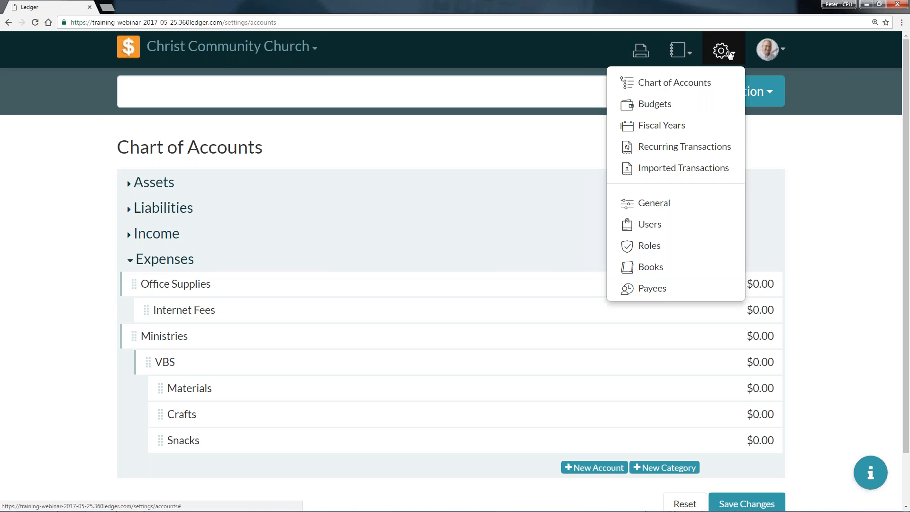
pyautogui.click(680, 109)
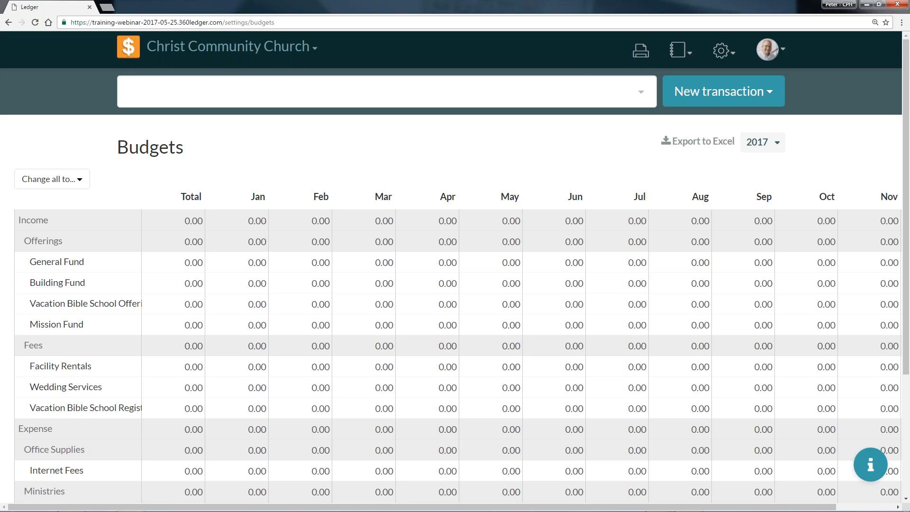
pyautogui.click(721, 51)
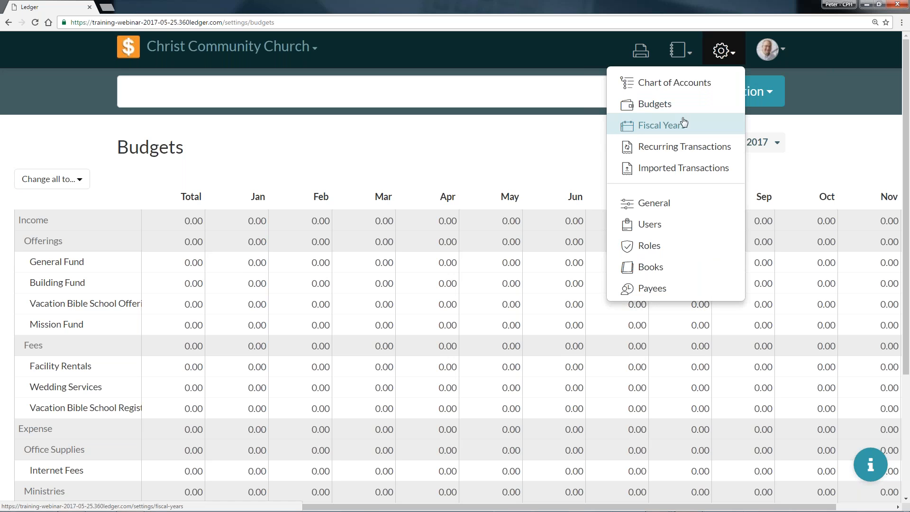
pyautogui.click(371, 138)
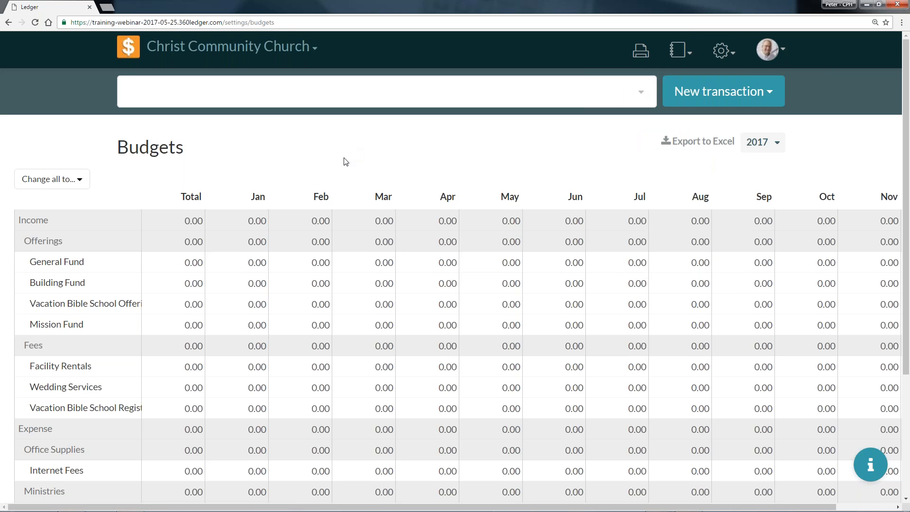
# Set the page zoom to 125% so that all twelve months of the 2017 budget table fit on screen.
pyautogui.scroll(-1, 335, 156)
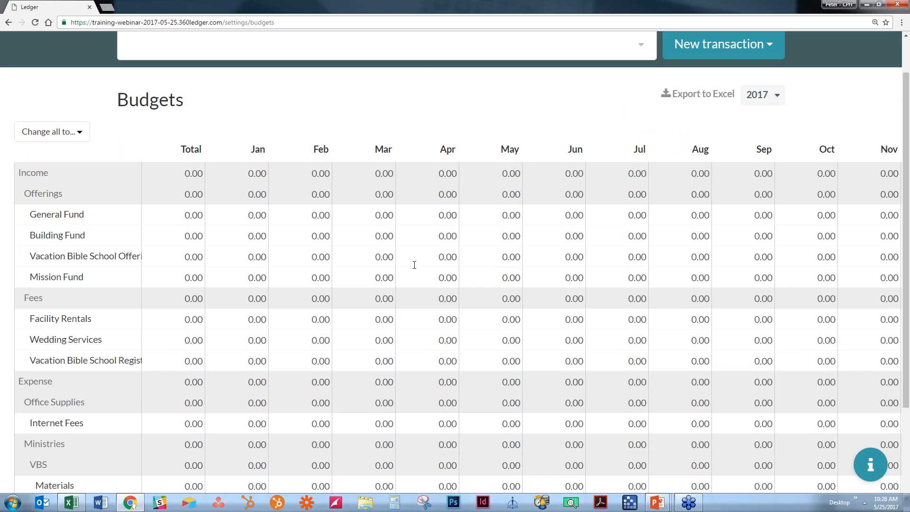
pyautogui.hotkey('ctrl', '-')
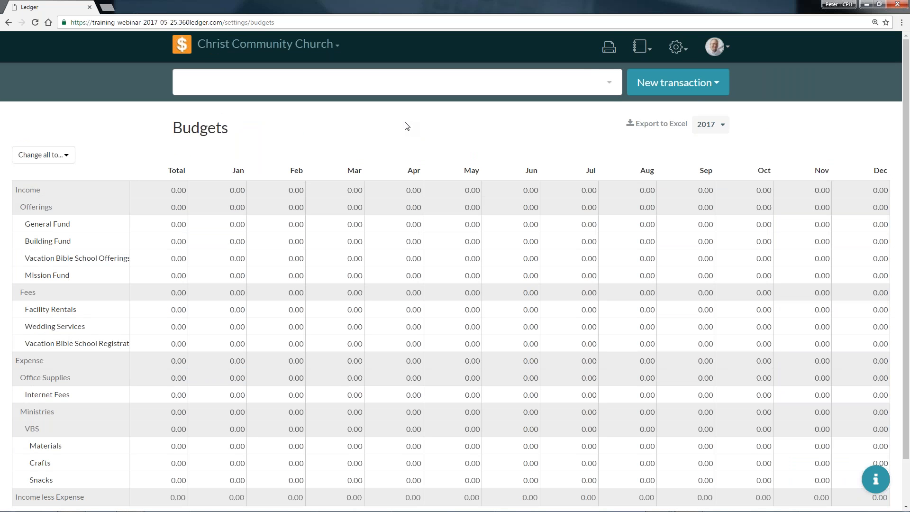
pyautogui.hotkey('ctrl', '0')
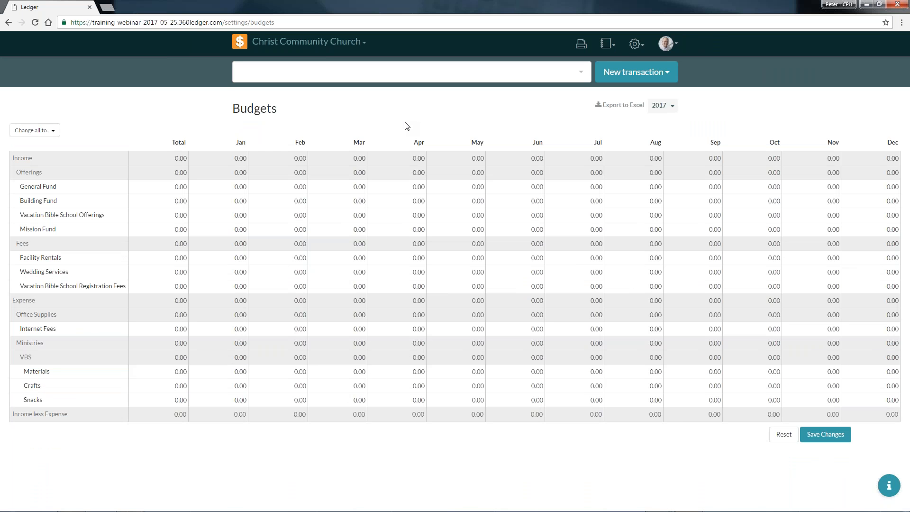
pyautogui.hotkey('ctrl', '+')
pyautogui.hotkey('ctrl', '+')
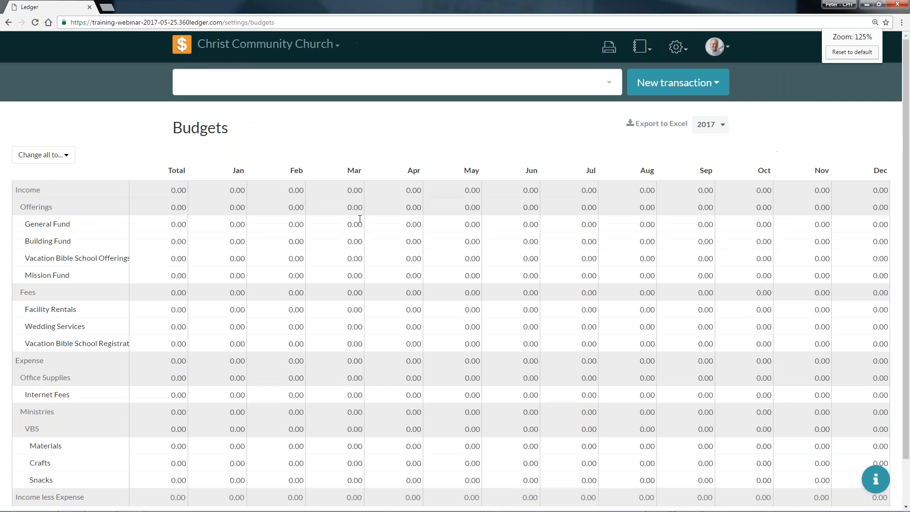
pyautogui.hotkey('ctrl', '+')
pyautogui.hotkey('ctrl', '+')
pyautogui.hotkey('ctrl', '0')
pyautogui.hotkey('ctrl', '+')
pyautogui.hotkey('ctrl', '+')
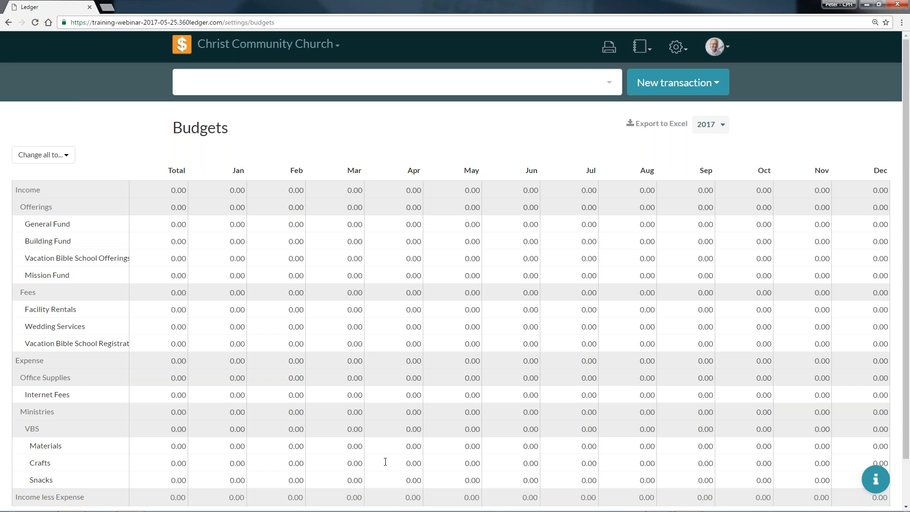
# Set the 2017 total budget of the General Fund offerings account to 12000.
pyautogui.scroll(-2, 60, 201)
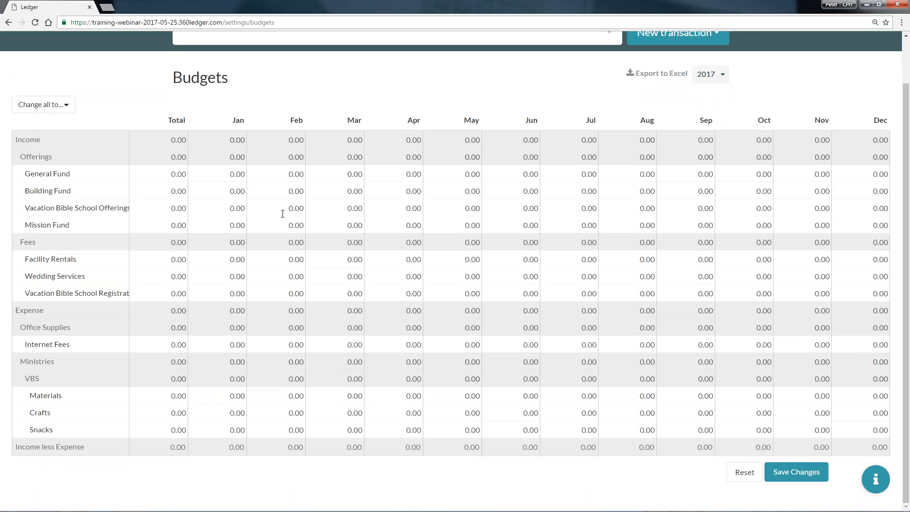
pyautogui.click(158, 173)
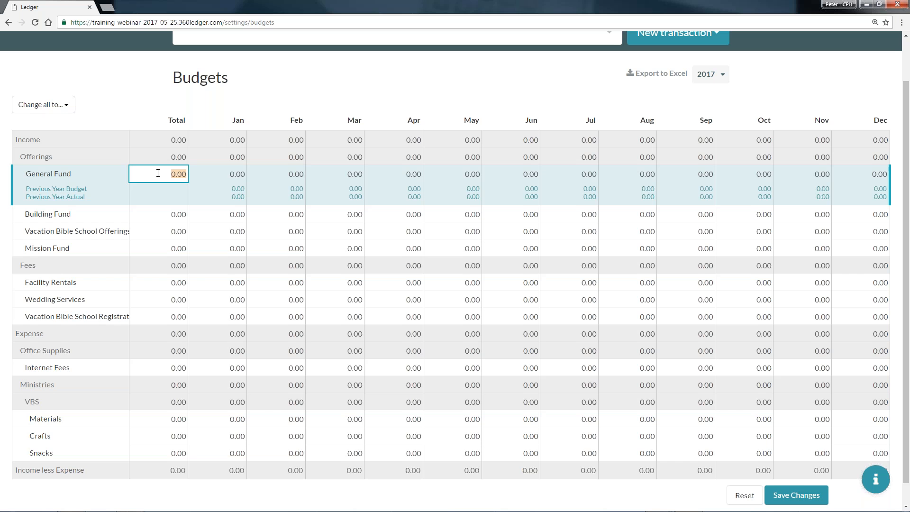
pyautogui.write('12000')
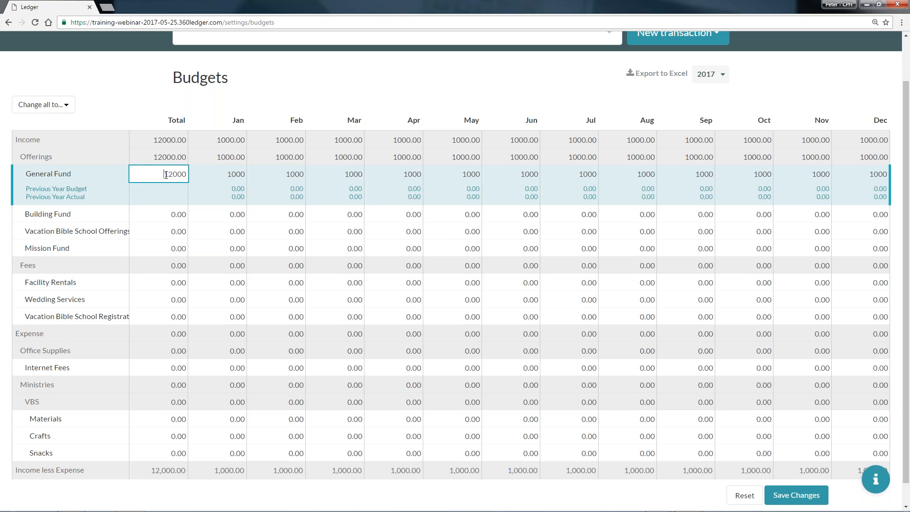
# Set the 2017 total budget of Vacation Bible School Offerings to 700, and raise its May amount to 558.33.
pyautogui.click(159, 229)
pyautogui.write('700')
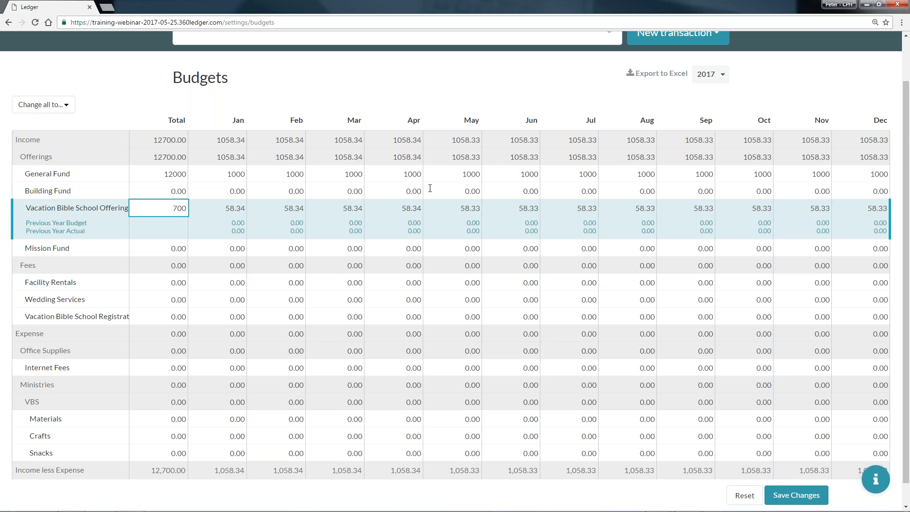
pyautogui.click(449, 209)
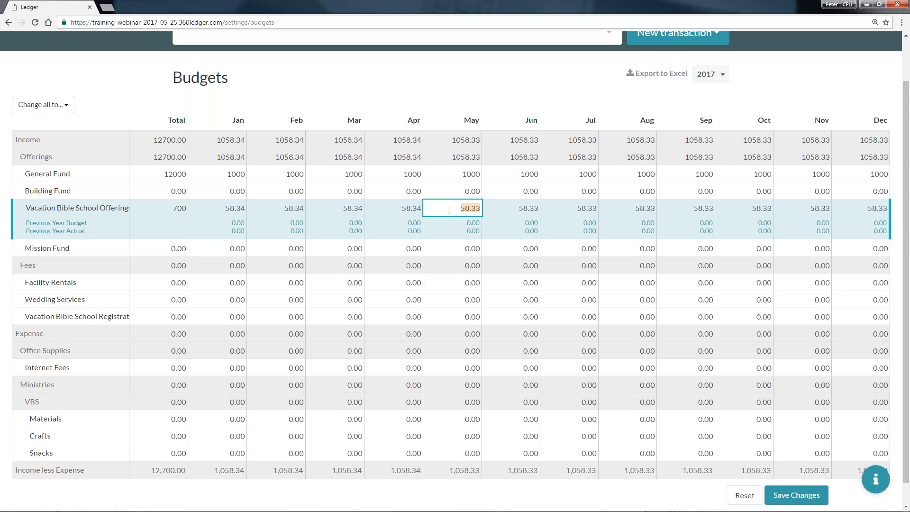
pyautogui.click(449, 209)
pyautogui.write('5')
pyautogui.click(515, 210)
pyautogui.click(226, 213)
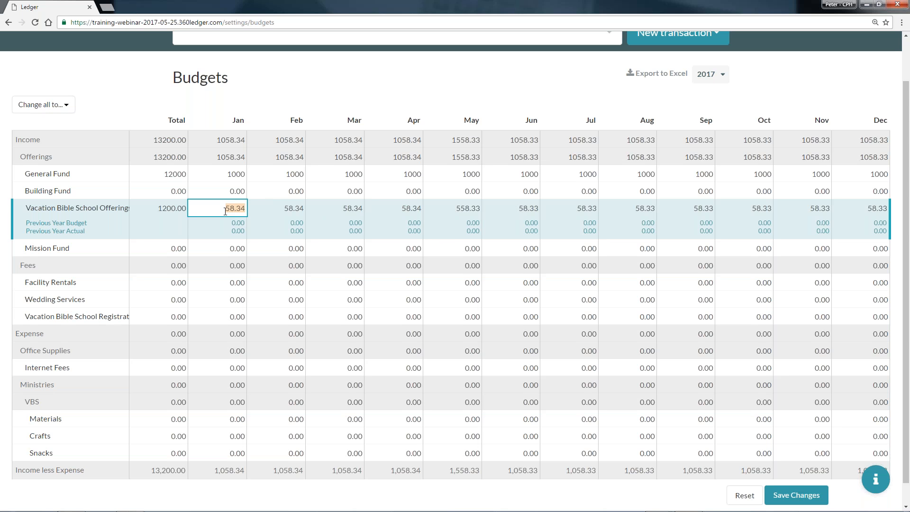
pyautogui.click(432, 204)
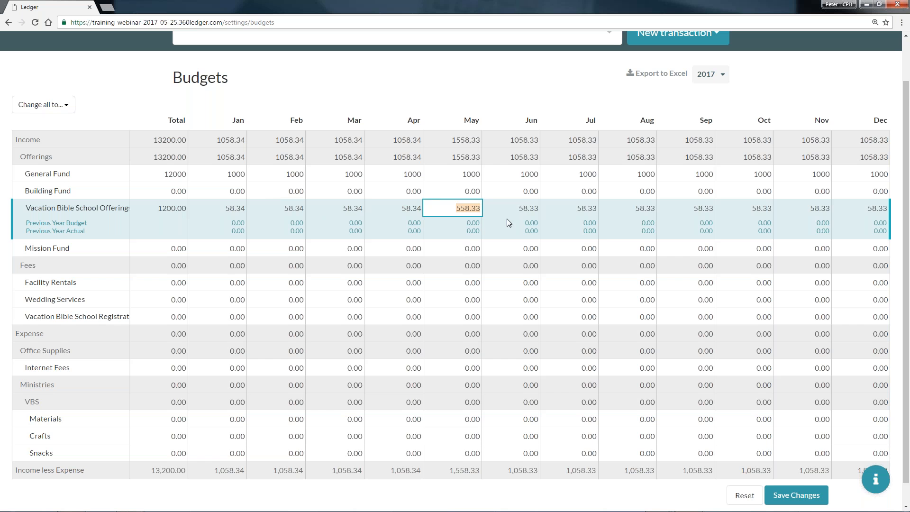
pyautogui.press('Tab')
# Set the June budget of the Vacation Bible School Registration fees account to 500.
pyautogui.scroll(-1, 463, 278)
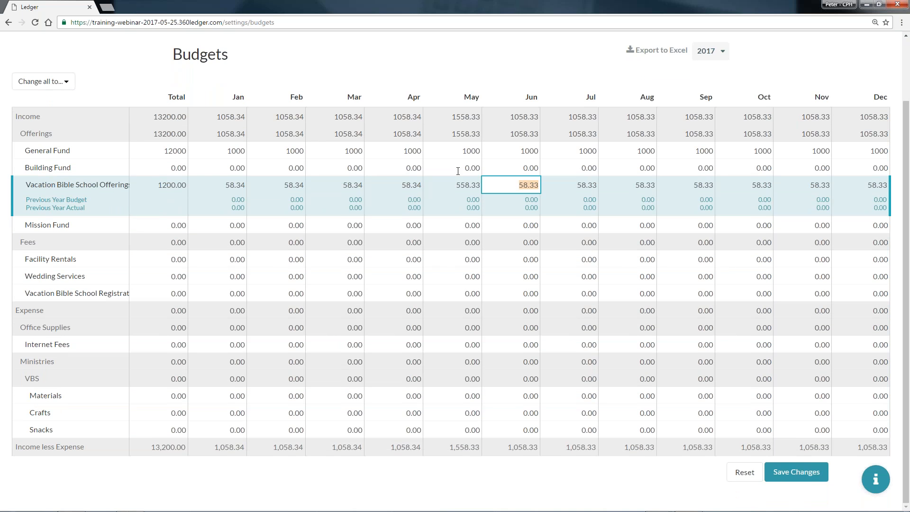
pyautogui.click(512, 294)
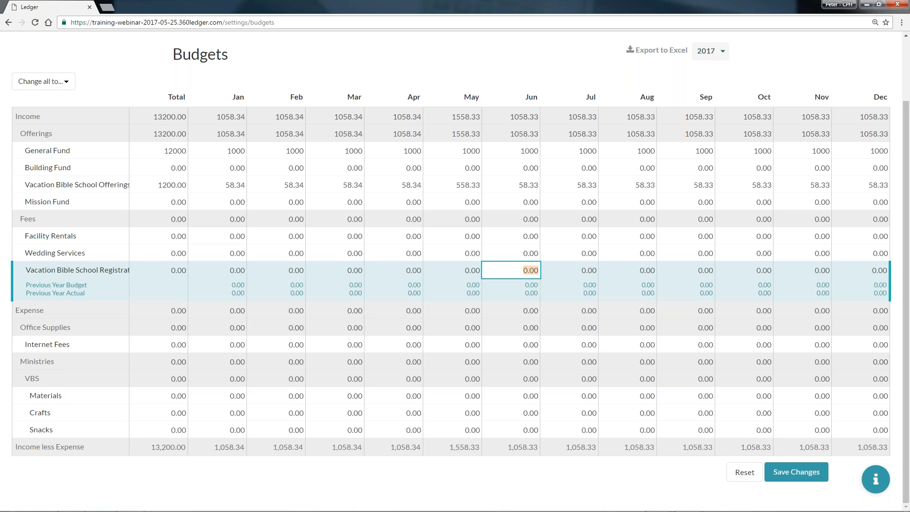
pyautogui.write('500')
# Budget the VBS expense accounts with 170 for Materials in January, 200 for Crafts in May and 250 for Snacks in June.
pyautogui.click(532, 398)
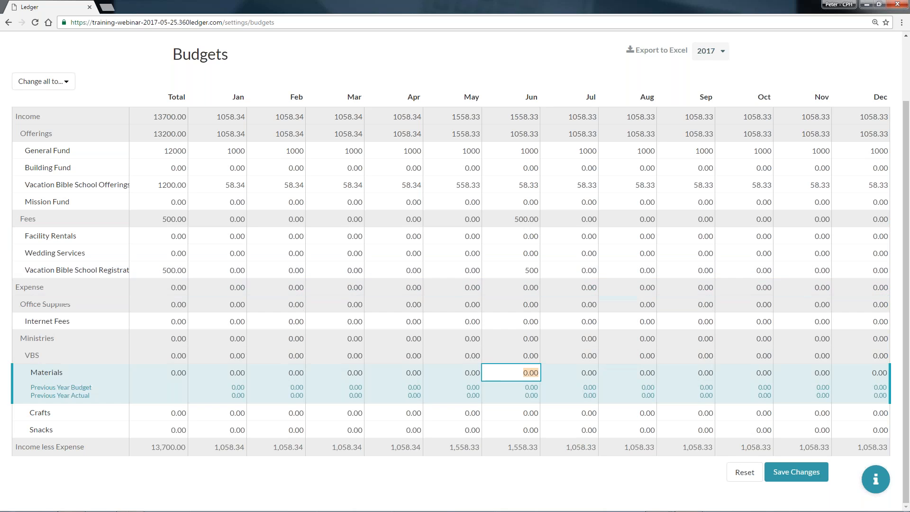
pyautogui.click(221, 372)
pyautogui.write('170')
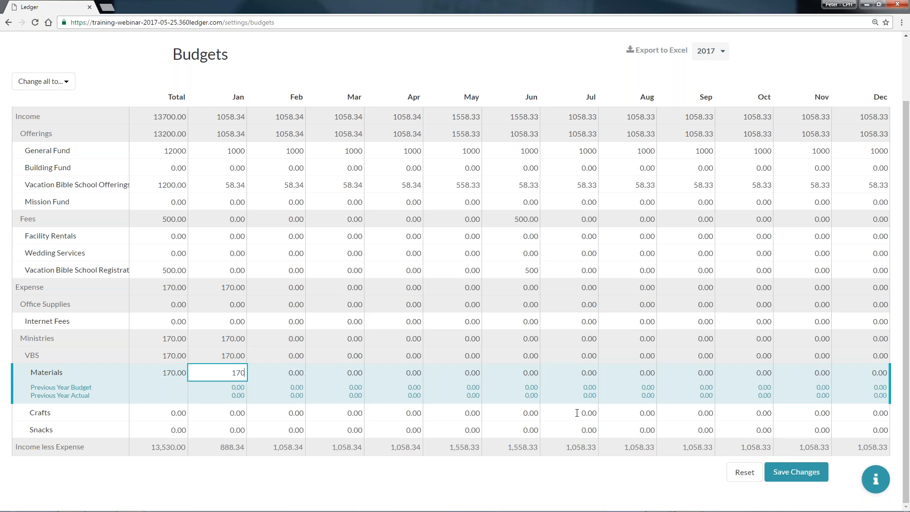
pyautogui.click(463, 413)
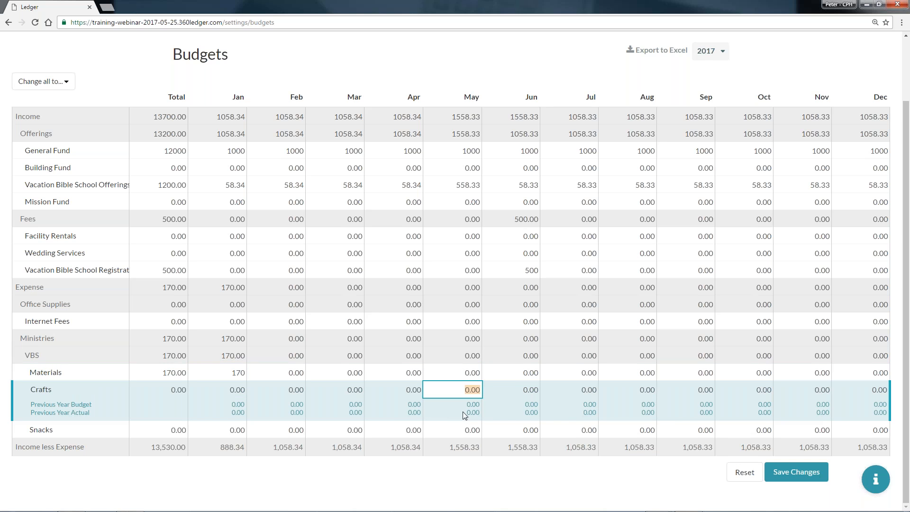
pyautogui.write('200')
pyautogui.click(505, 429)
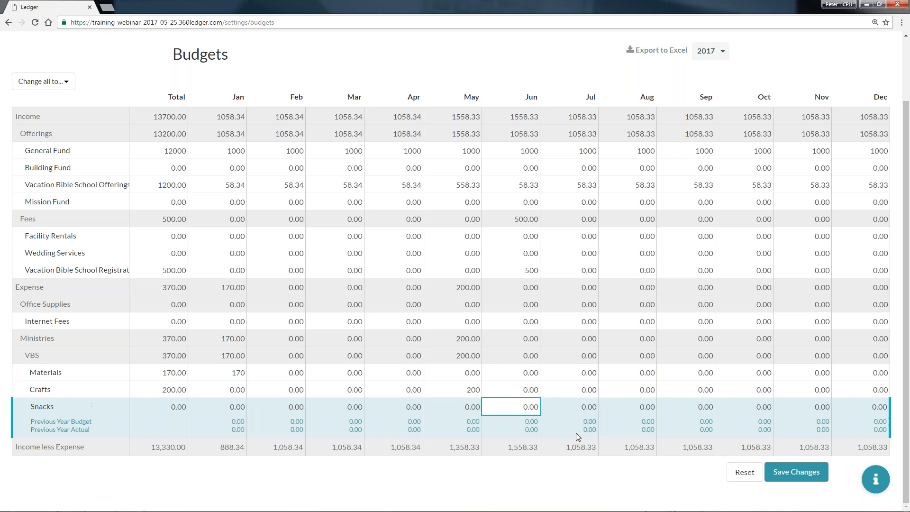
pyautogui.write('250')
# Save the 2017 budget changes and dismiss the update notice.
pyautogui.click(785, 472)
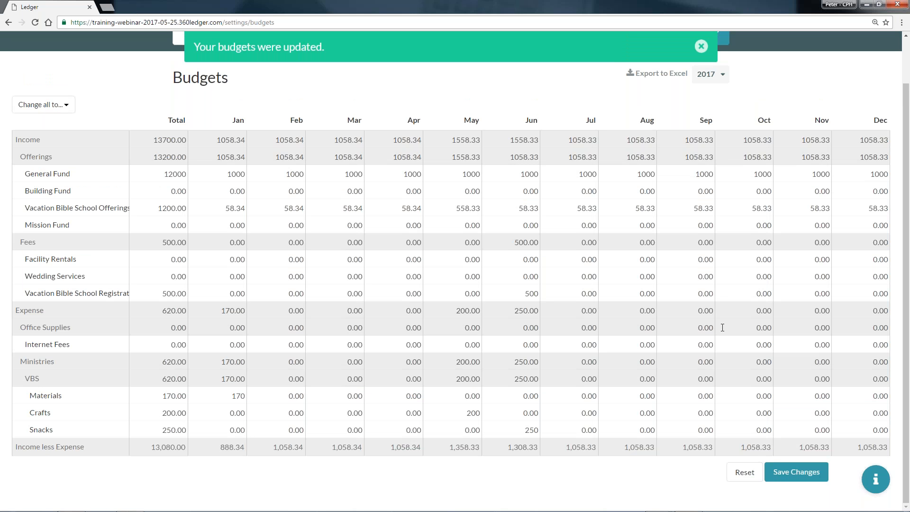
pyautogui.click(702, 47)
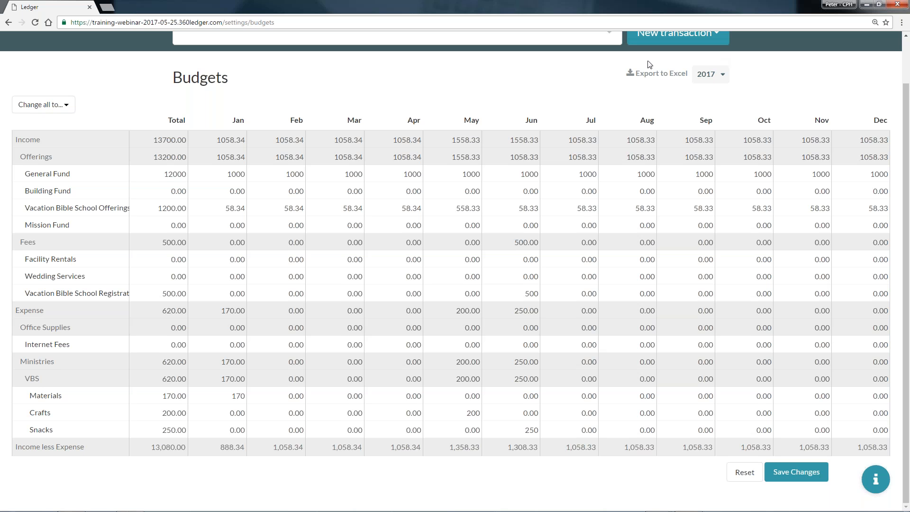
# Leave the Budgets page and go to the ledger's home page.
pyautogui.scroll(1, 189, 50)
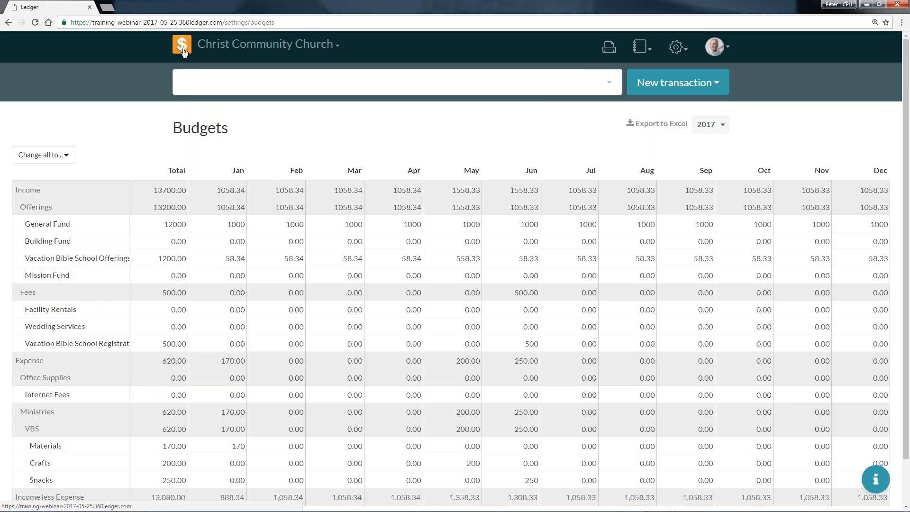
pyautogui.click(187, 50)
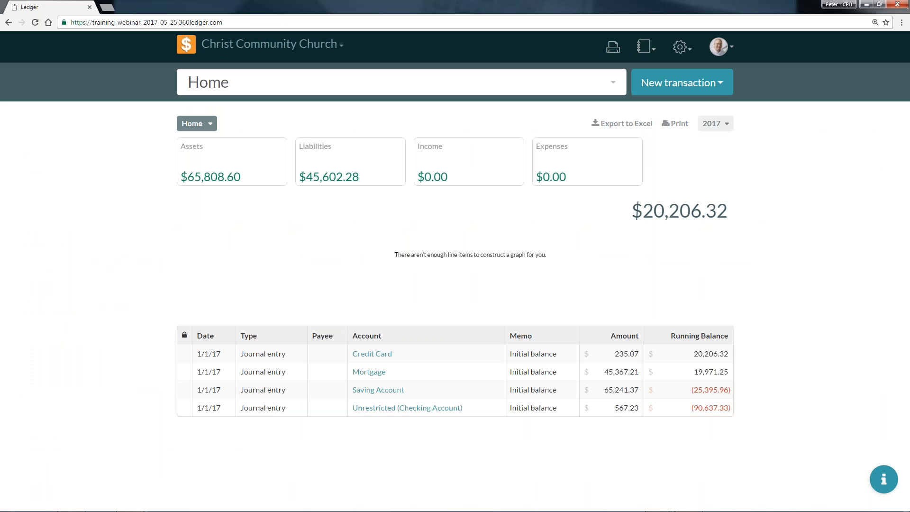
pyautogui.click(8, 24)
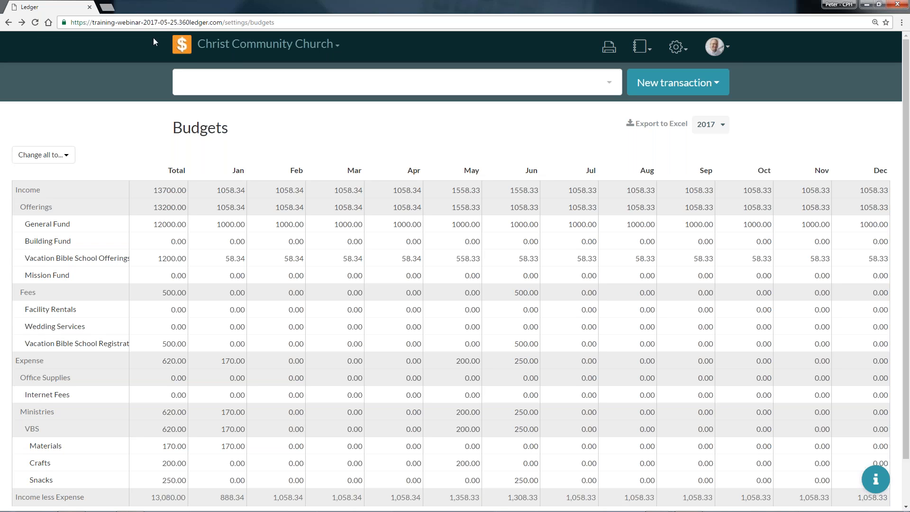
pyautogui.click(183, 49)
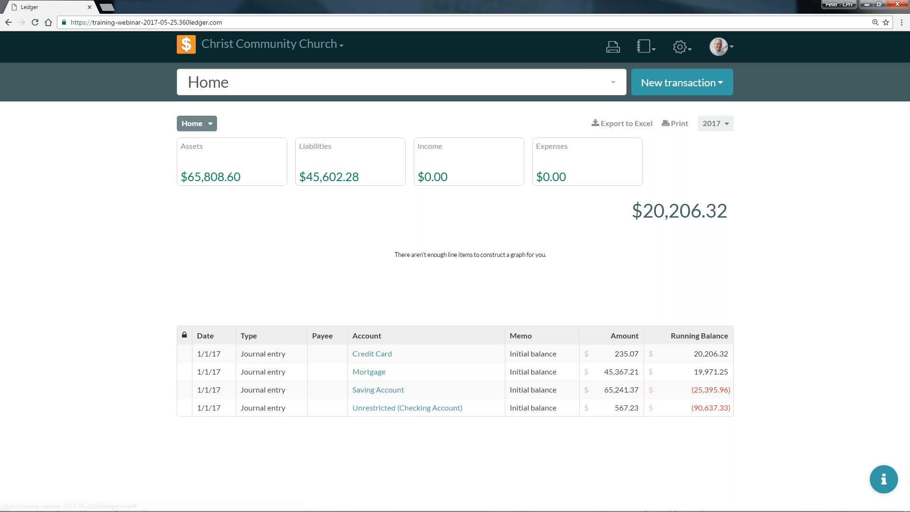
# Filter the home page overview to Q1 2017, and switch it back to the full year 2017.
pyautogui.click(722, 133)
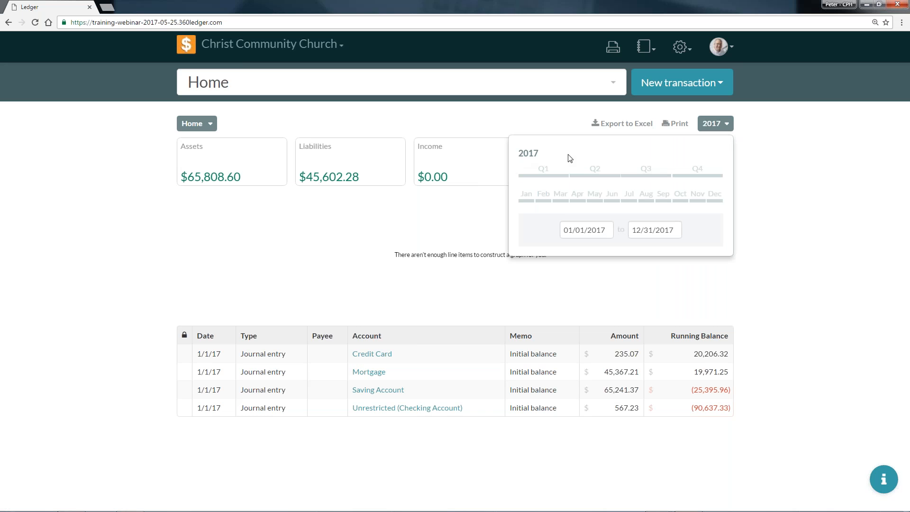
pyautogui.click(544, 171)
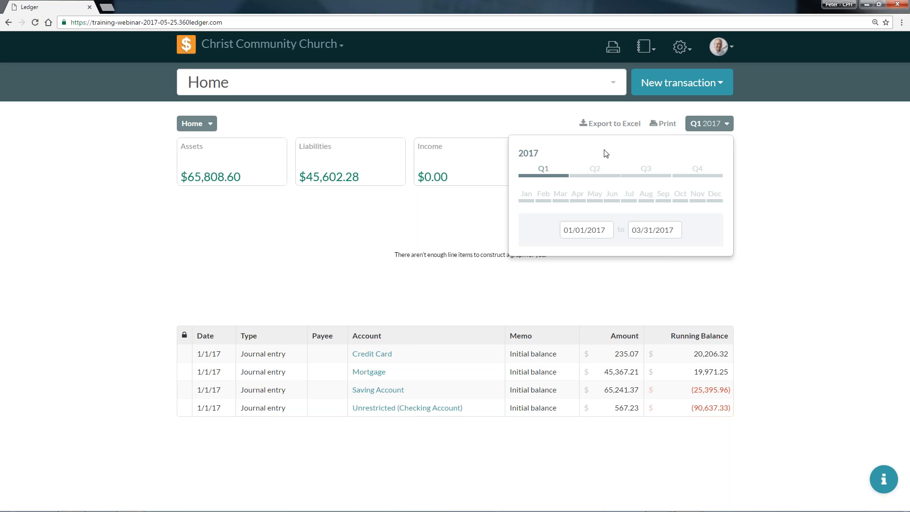
pyautogui.click(538, 151)
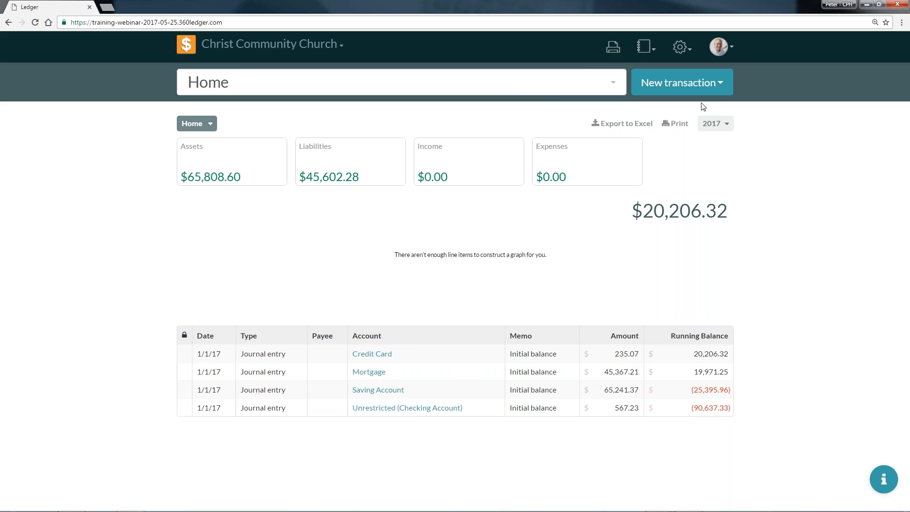
# Clear the account search field to view the list of accounts.
pyautogui.click(581, 84)
pyautogui.press('BackSpace')
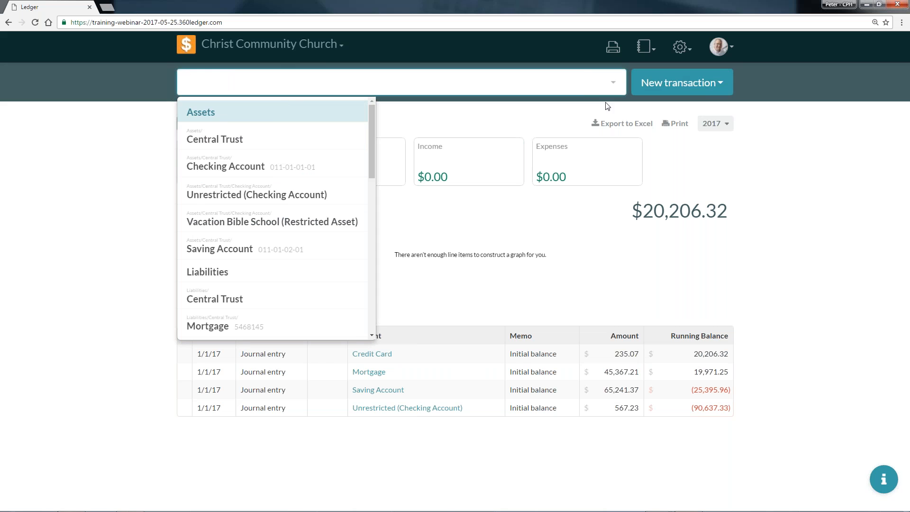
# Start a new Transfer transaction and enlarge the page so the form is easier to read.
pyautogui.click(700, 86)
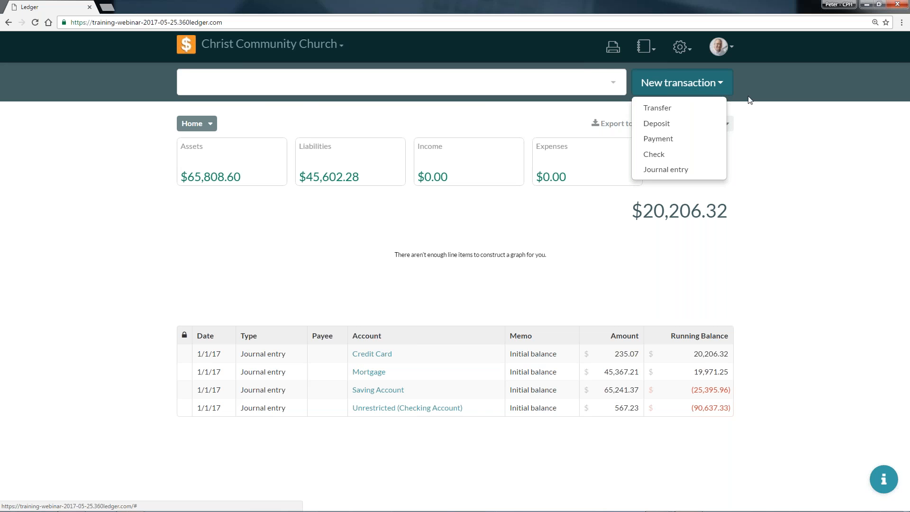
pyautogui.click(695, 111)
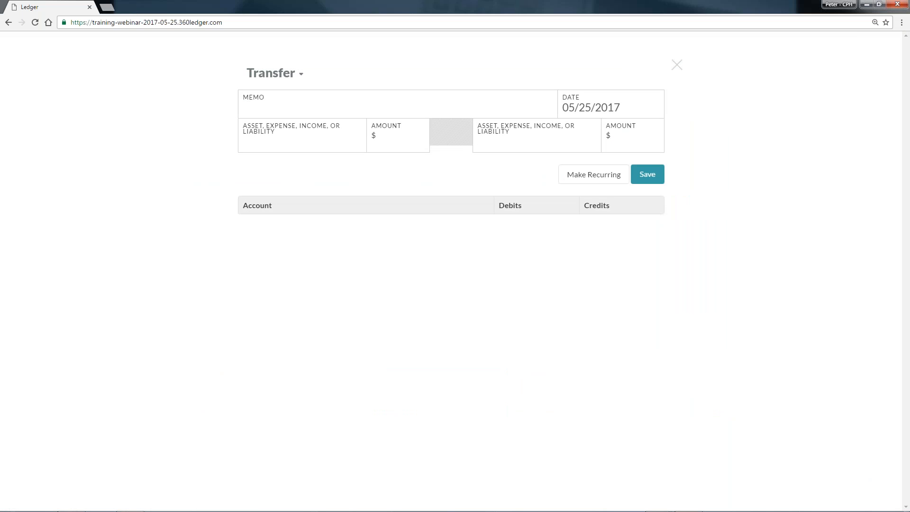
pyautogui.hotkey('ctrl', '+')
pyautogui.hotkey('ctrl', '+')
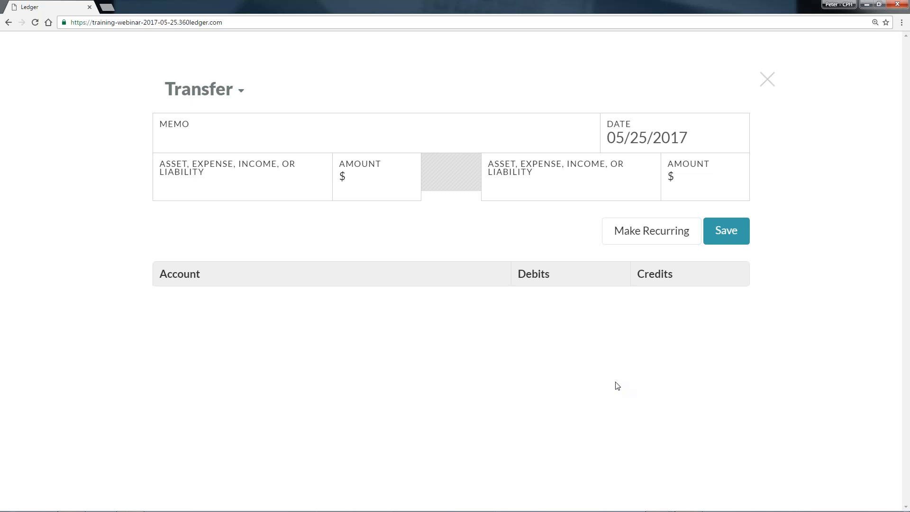
pyautogui.hotkey('ctrl', '+')
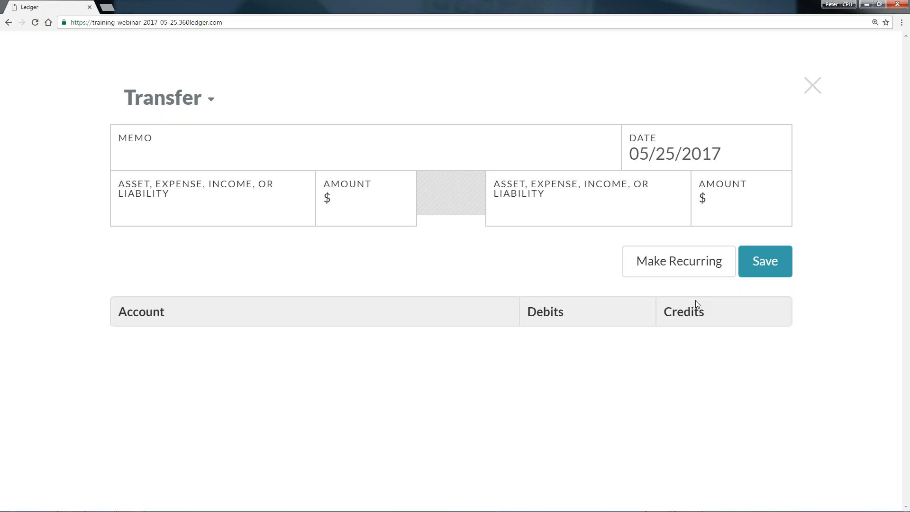
# Enter "VBS Restrict Fund" as the transfer's memo.
pyautogui.click(327, 142)
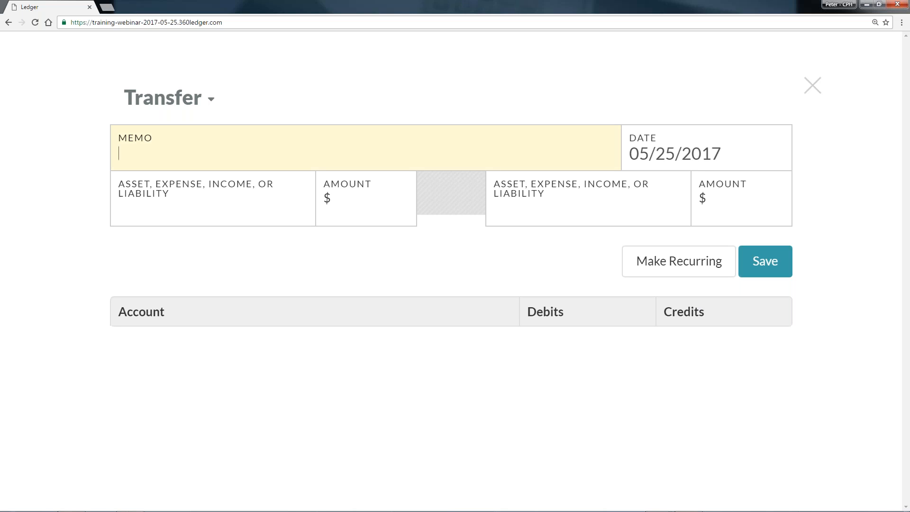
pyautogui.write('VBS Restrict Fund')
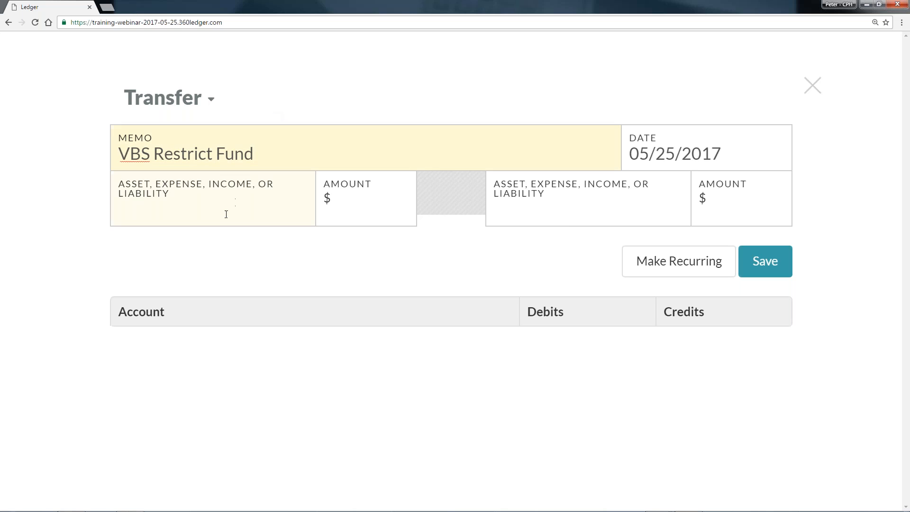
# Set the transfer to move $300 from Unrestricted (Checking Account) to Vacation Bible School (Restricted Asset).
pyautogui.click(228, 208)
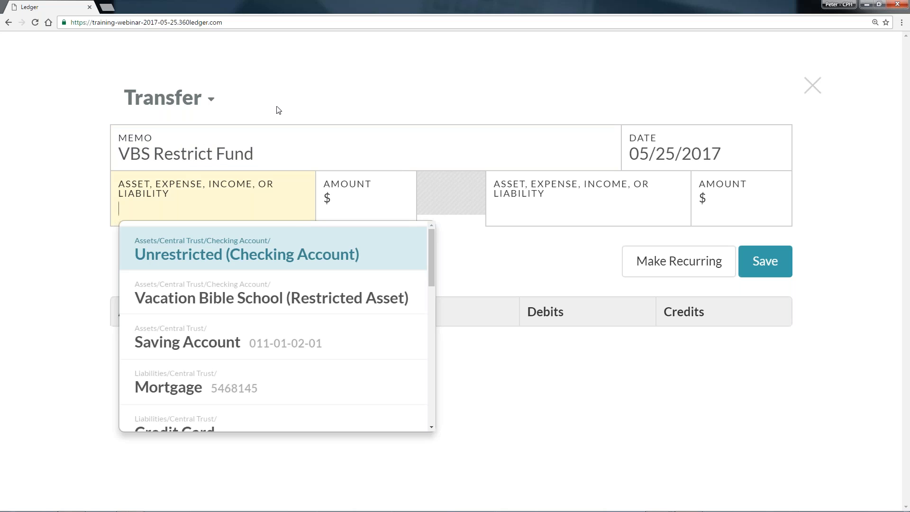
pyautogui.click(255, 259)
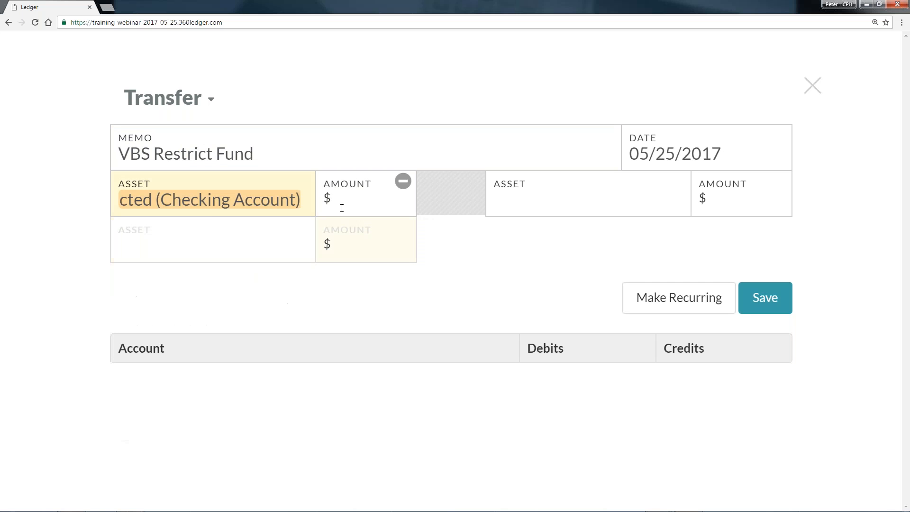
pyautogui.write('300')
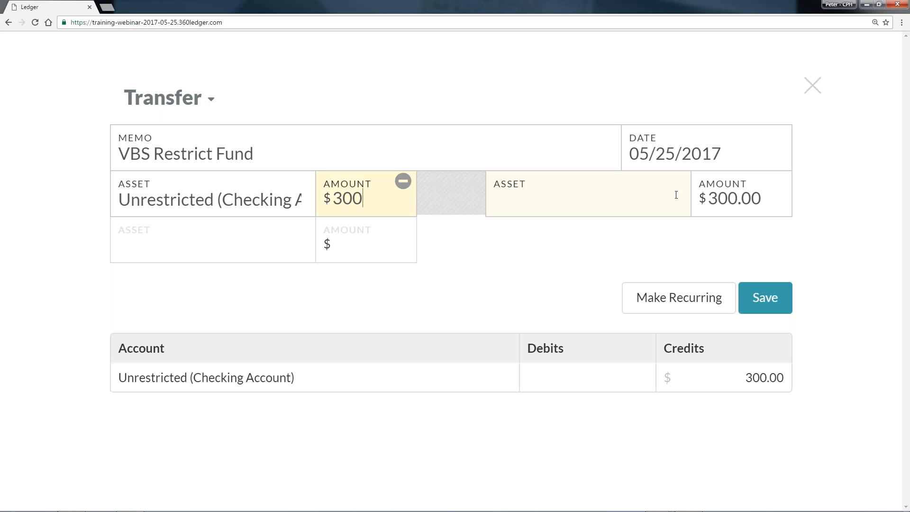
pyautogui.click(579, 196)
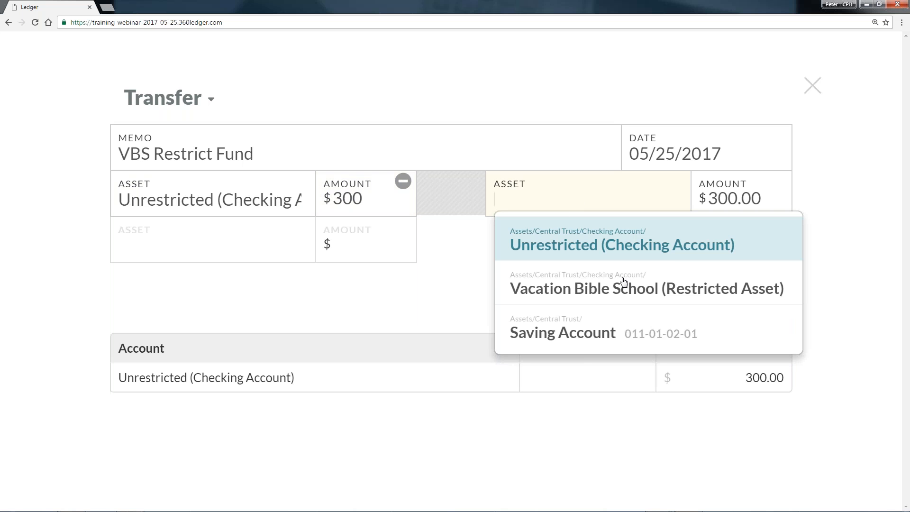
pyautogui.click(651, 290)
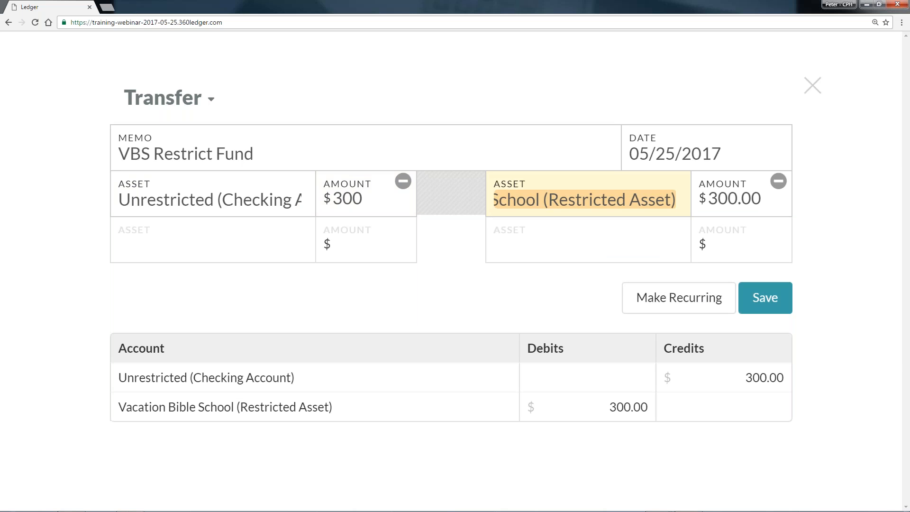
# Change the receiving Vacation Bible School (Restricted Asset) amount to 250, and set it back to 300.
pyautogui.click(712, 201)
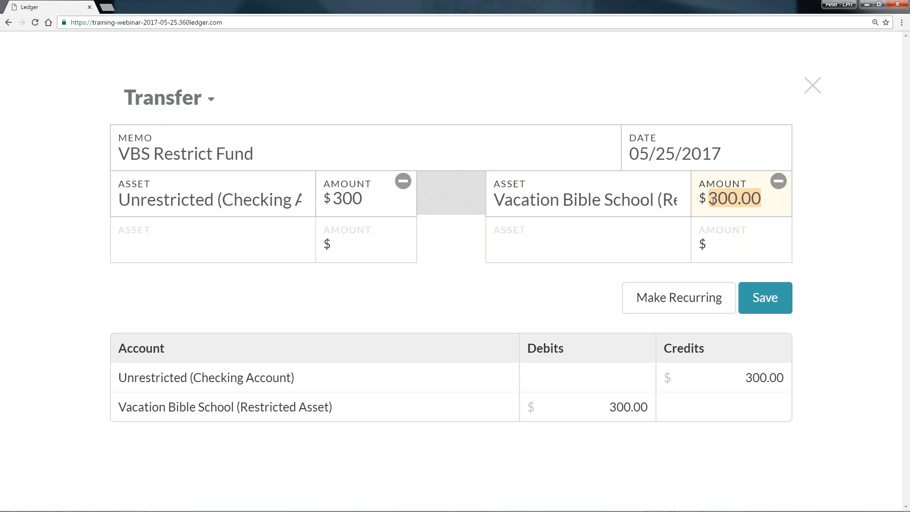
pyautogui.write('250')
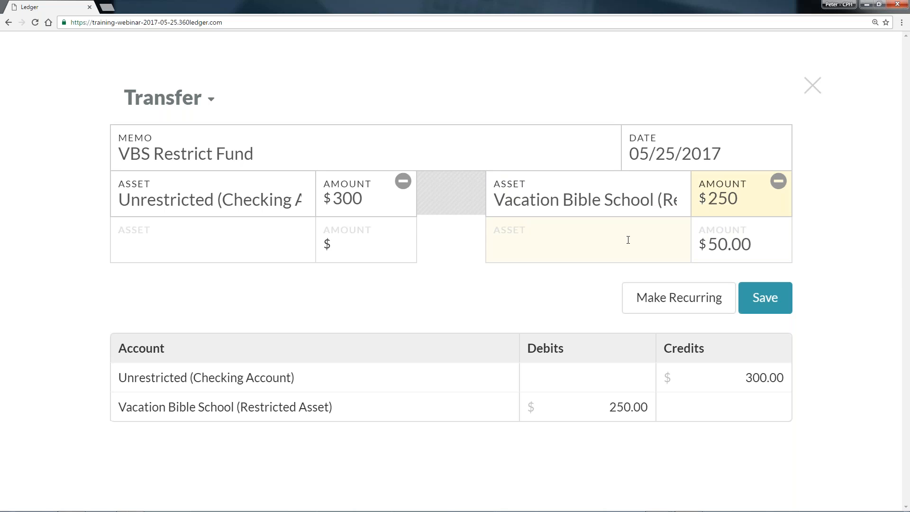
pyautogui.moveTo(735, 200); pyautogui.dragTo(712, 198)
pyautogui.write('300')
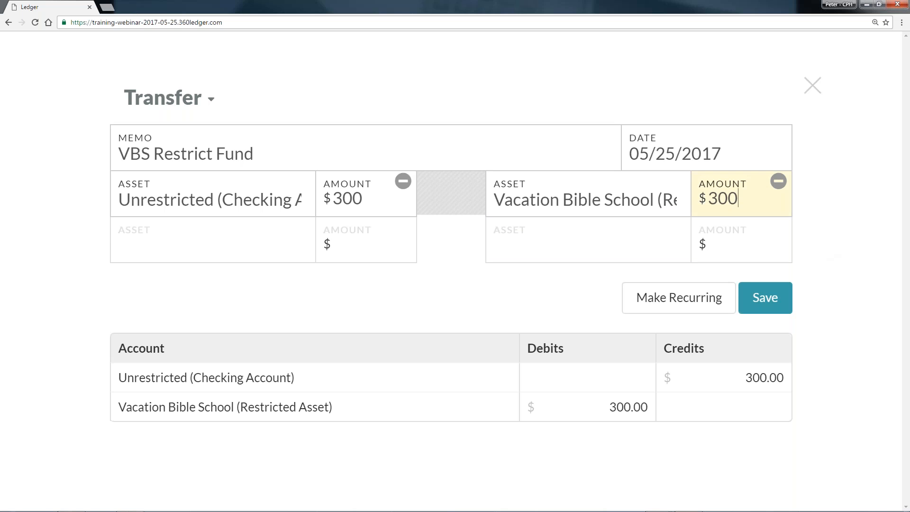
# Save the $300 transfer to the Vacation Bible School restricted asset.
pyautogui.click(777, 301)
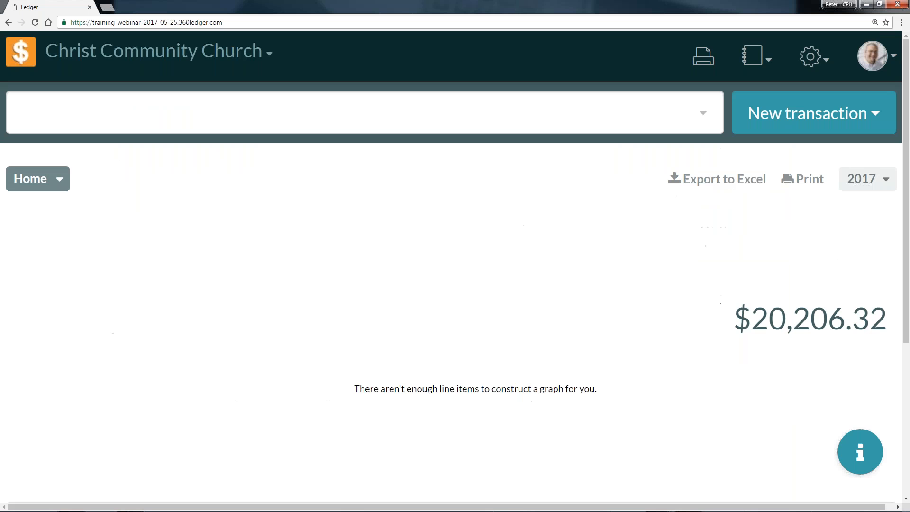
# Start a deposit dated 05/21/2017 with the memo "Offerings for 05/21/2017", leaving the payee blank.
pyautogui.hotkey('ctrl', '-')
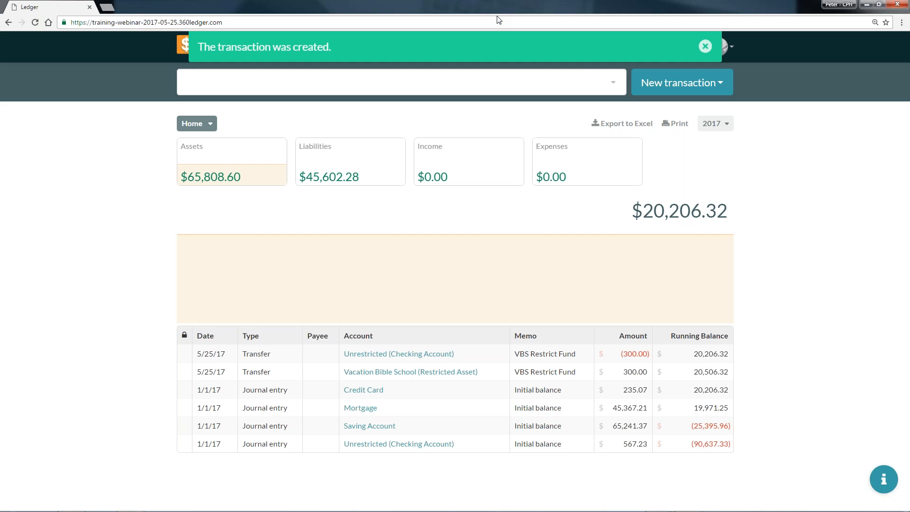
pyautogui.click(682, 83)
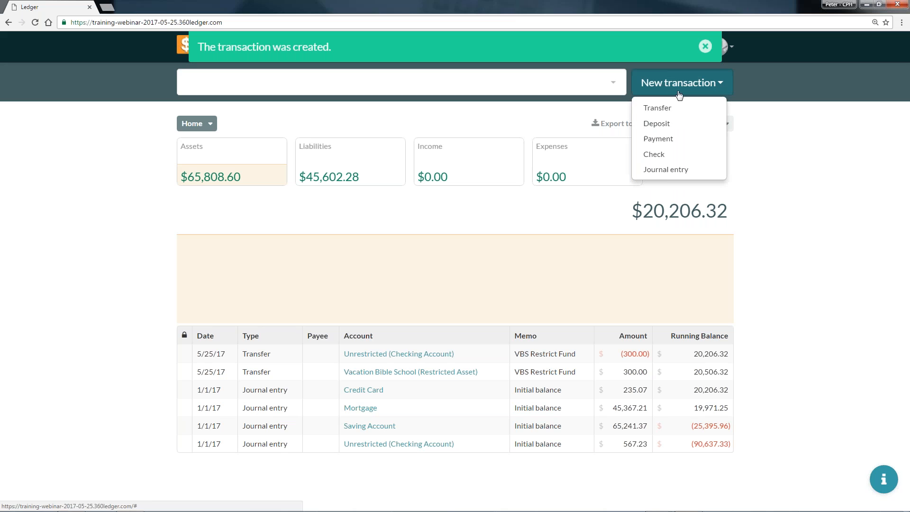
pyautogui.click(671, 125)
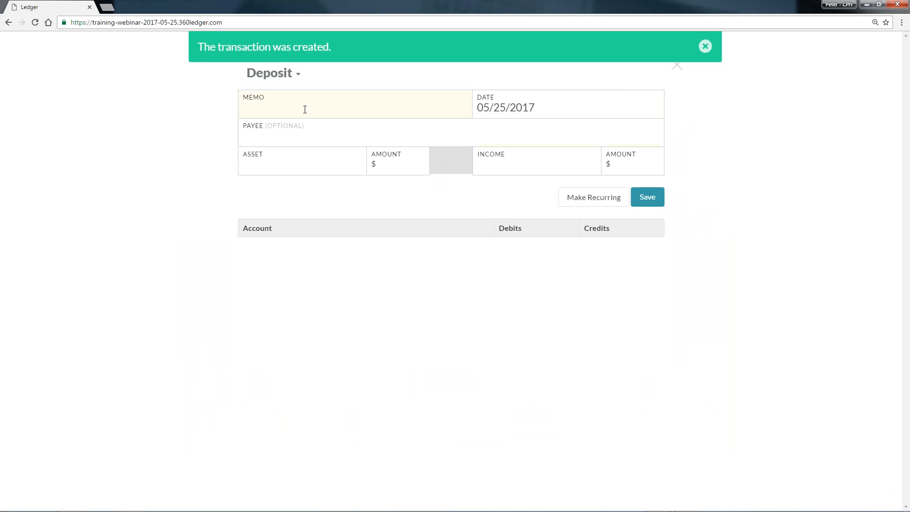
pyautogui.write('Offerings for')
pyautogui.click(552, 113)
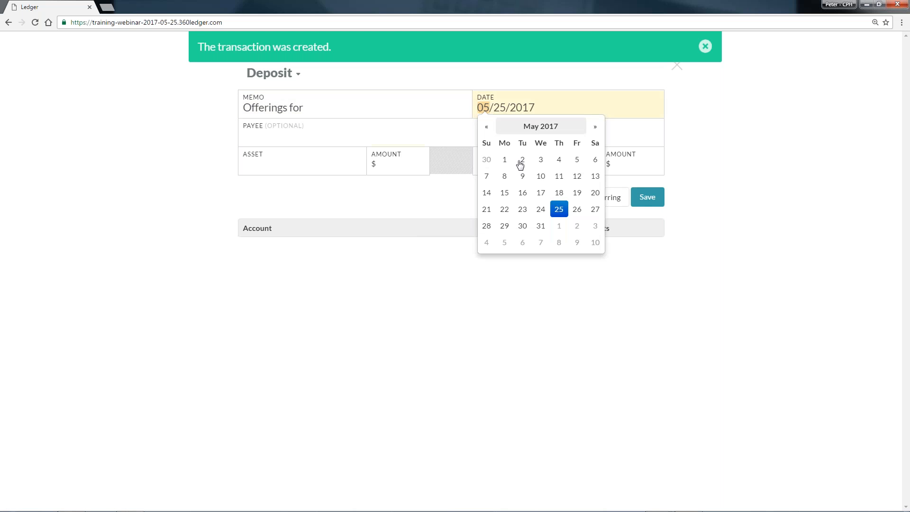
pyautogui.click(487, 209)
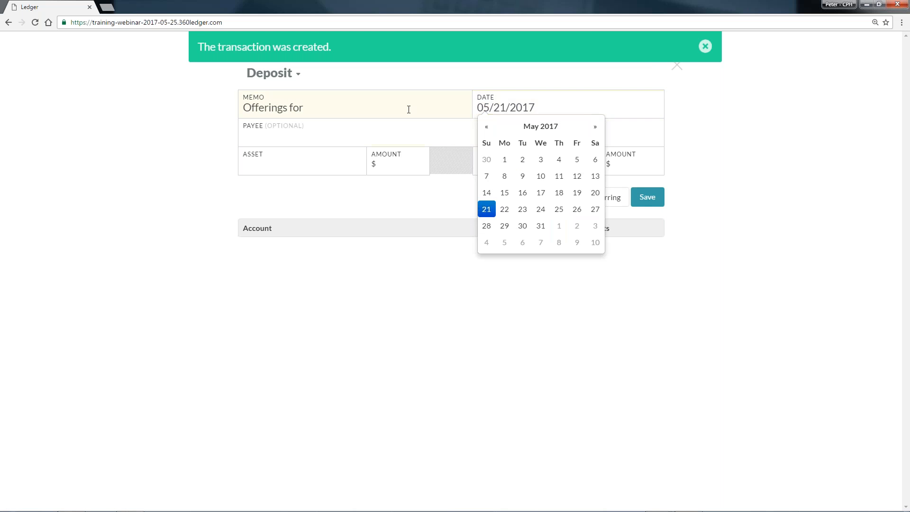
pyautogui.click(411, 108)
pyautogui.write('05/21/2017')
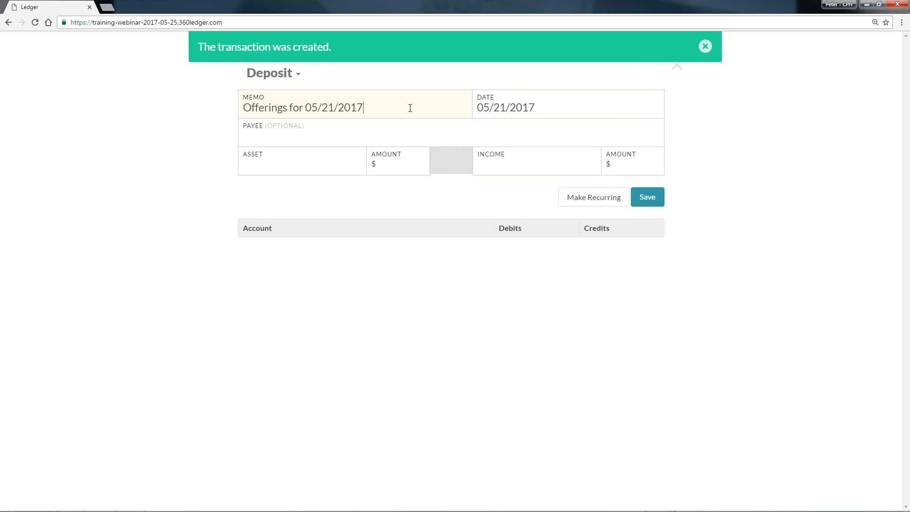
pyautogui.click(386, 138)
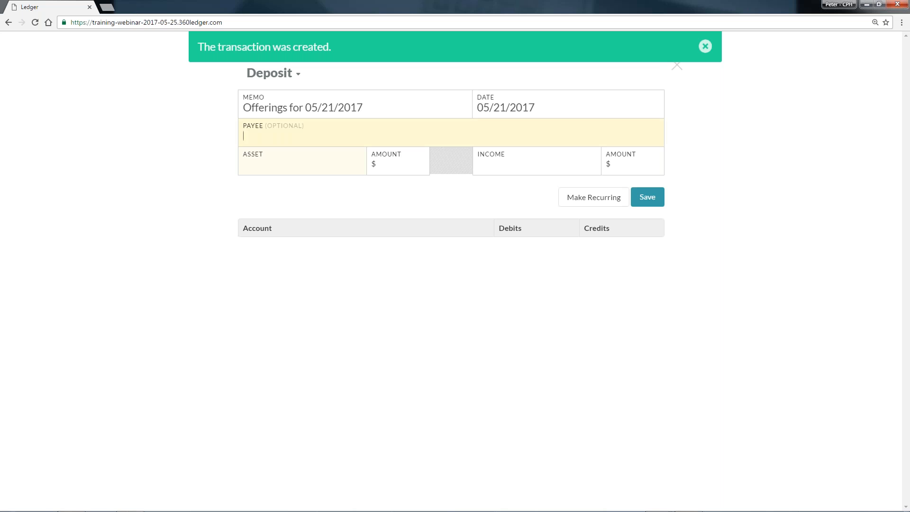
# Allocate the deposit's assets as $3000 to Unrestricted (Checking Account) and $500 to Vacation Bible School (Restricted Asset).
pyautogui.click(286, 171)
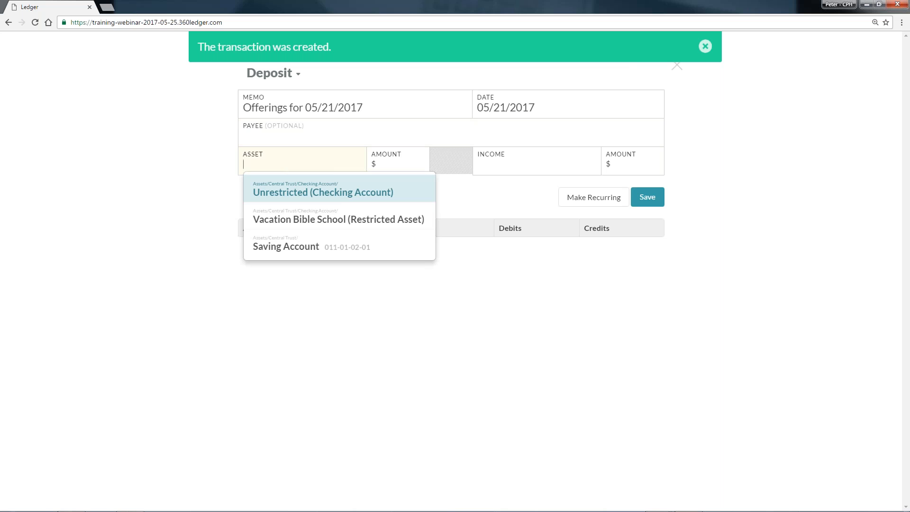
pyautogui.click(341, 197)
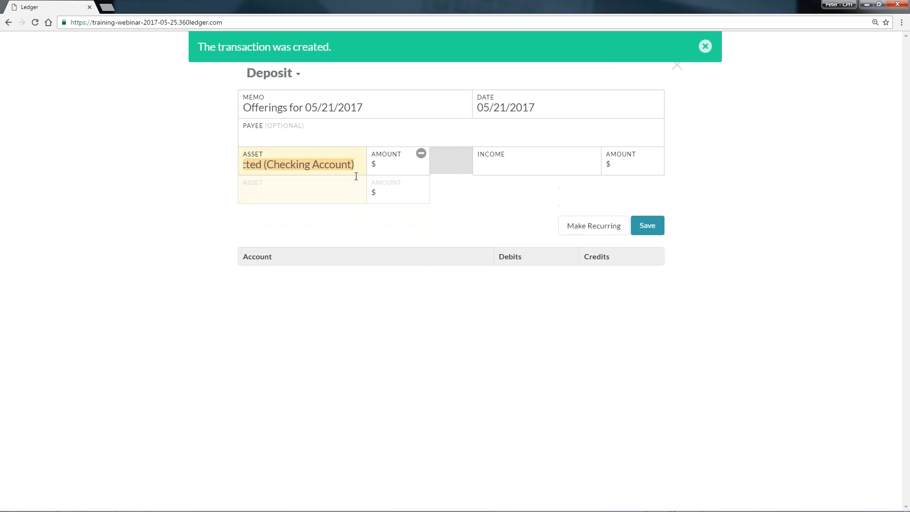
pyautogui.click(324, 190)
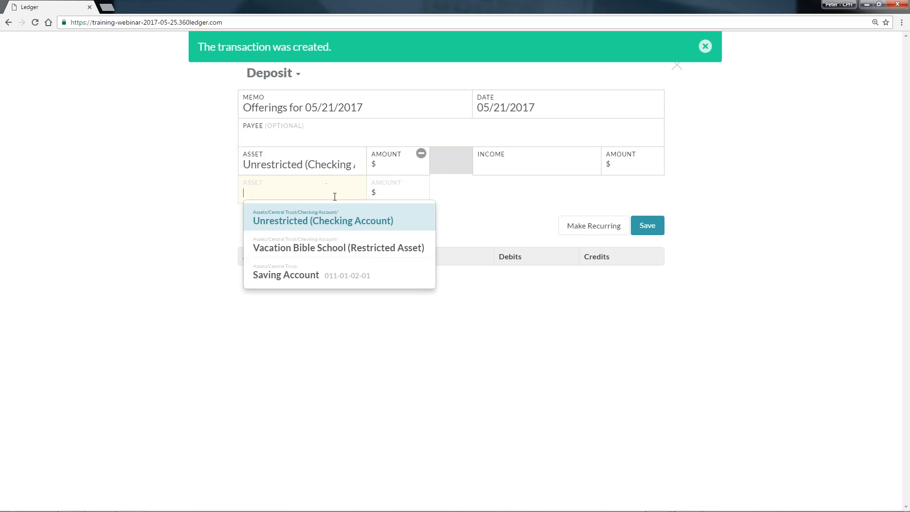
pyautogui.click(351, 249)
pyautogui.click(396, 169)
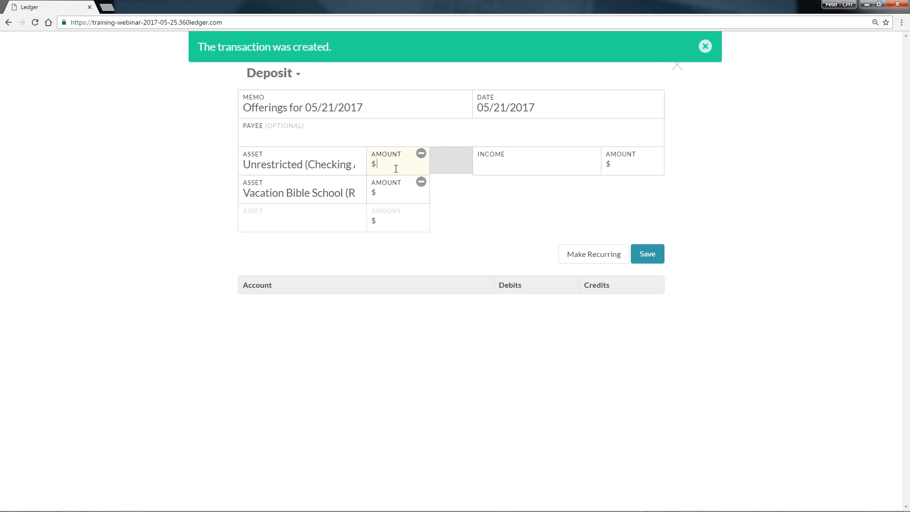
pyautogui.write('3000')
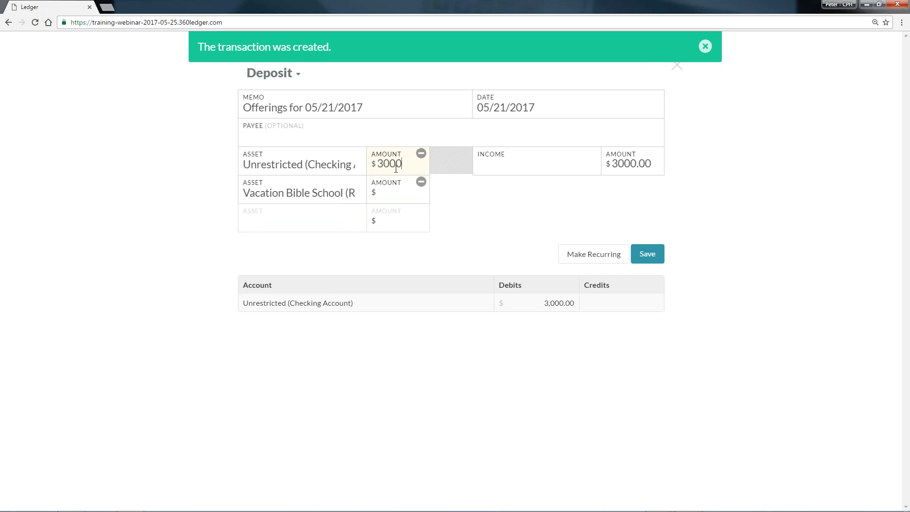
pyautogui.click(389, 192)
pyautogui.write('500')
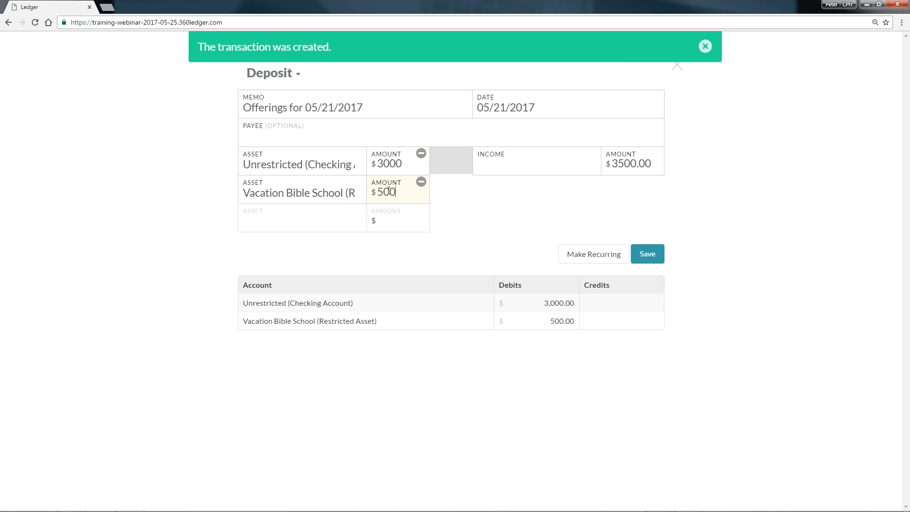
# Credit $3000 of the deposit to the General Fund income account.
pyautogui.click(532, 167)
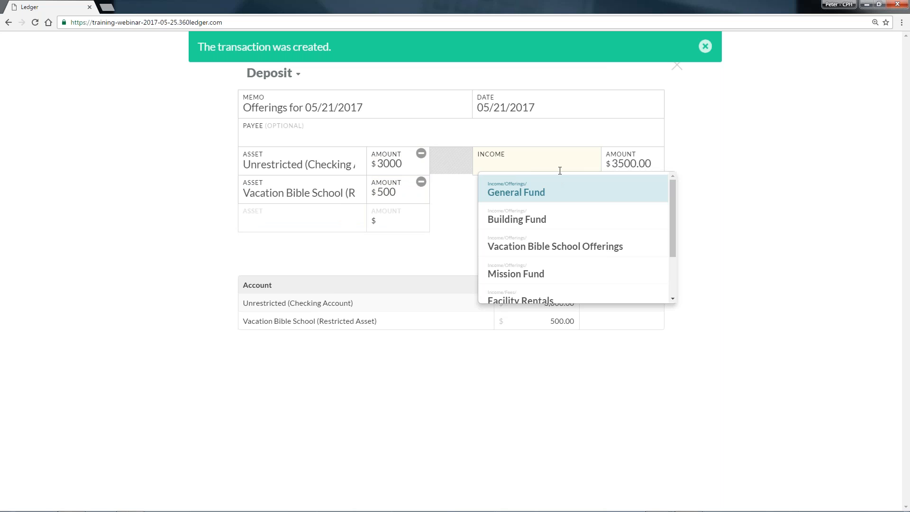
pyautogui.click(570, 186)
pyautogui.moveTo(650, 164); pyautogui.dragTo(610, 166)
pyautogui.write('230')
pyautogui.press('BackSpace')
pyautogui.press('BackSpace')
pyautogui.press('BackSpace')
pyautogui.write('3000')
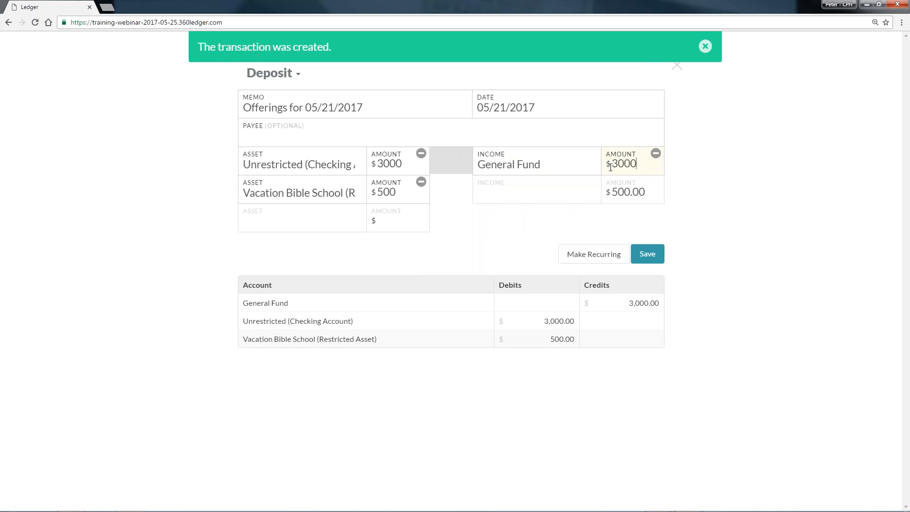
# Assign the deposit's remaining $500 to Vacation Bible School Offerings income and save the deposit.
pyautogui.click(554, 189)
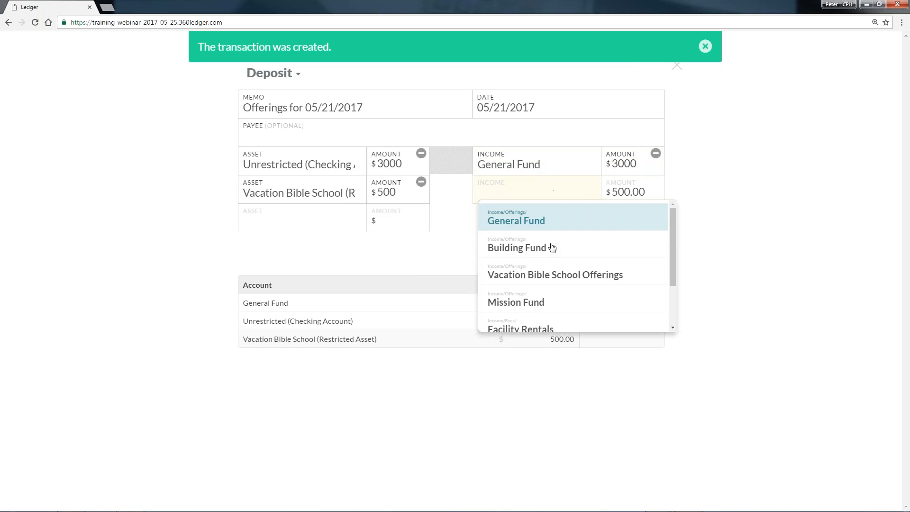
pyautogui.click(616, 278)
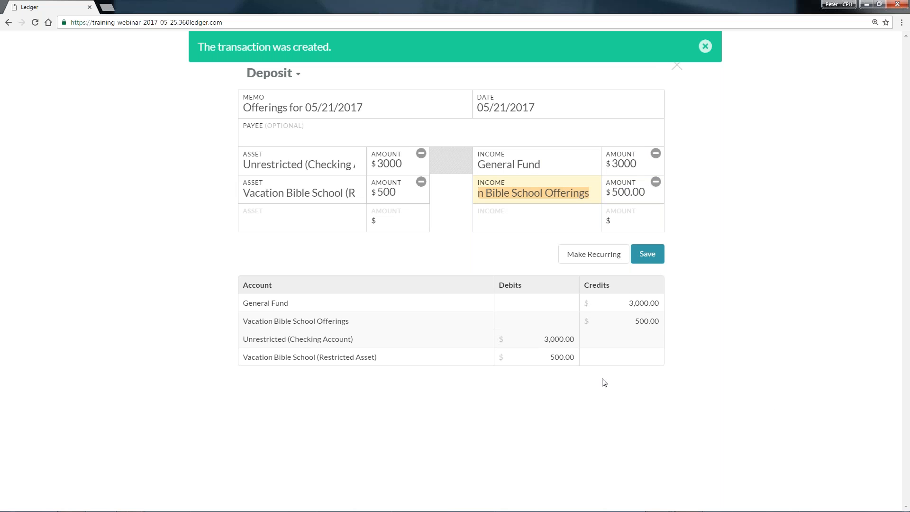
pyautogui.click(622, 189)
pyautogui.click(652, 261)
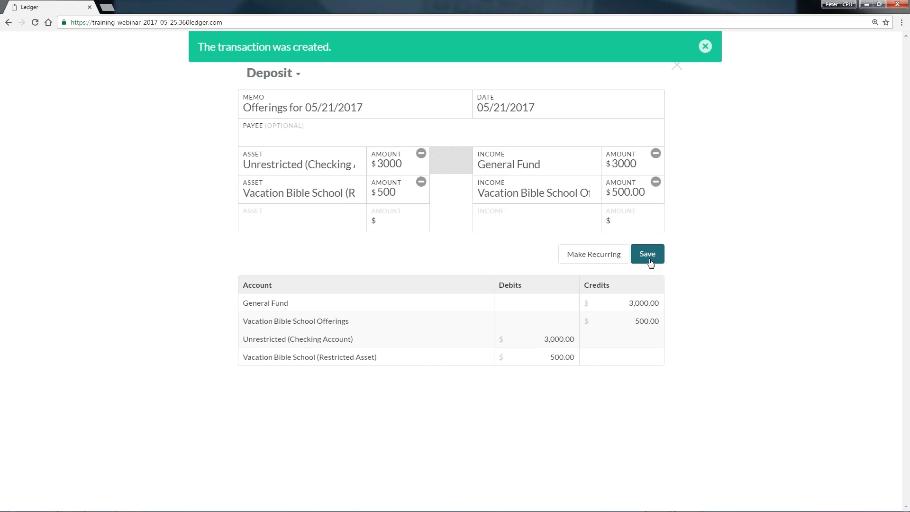
pyautogui.click(649, 260)
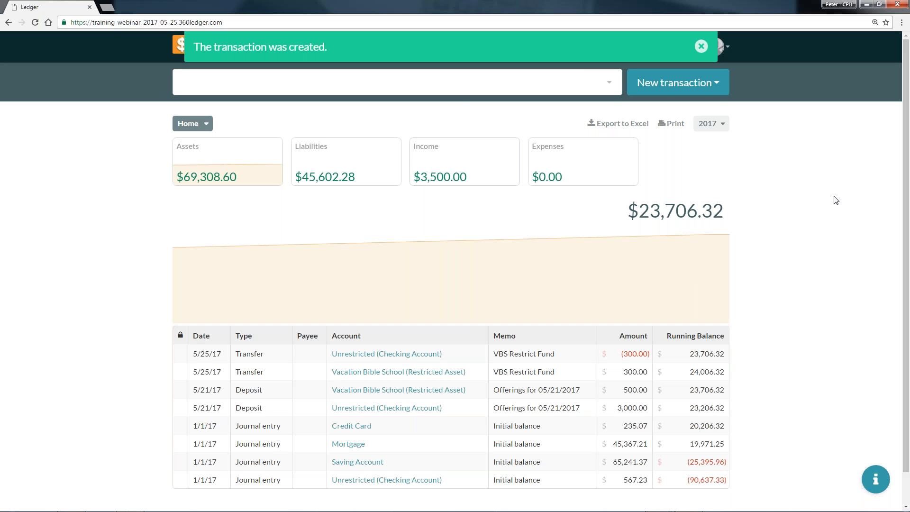
# Start a payment with the memo "Snacks for VBS" and the payee "Sam's Club".
pyautogui.click(714, 89)
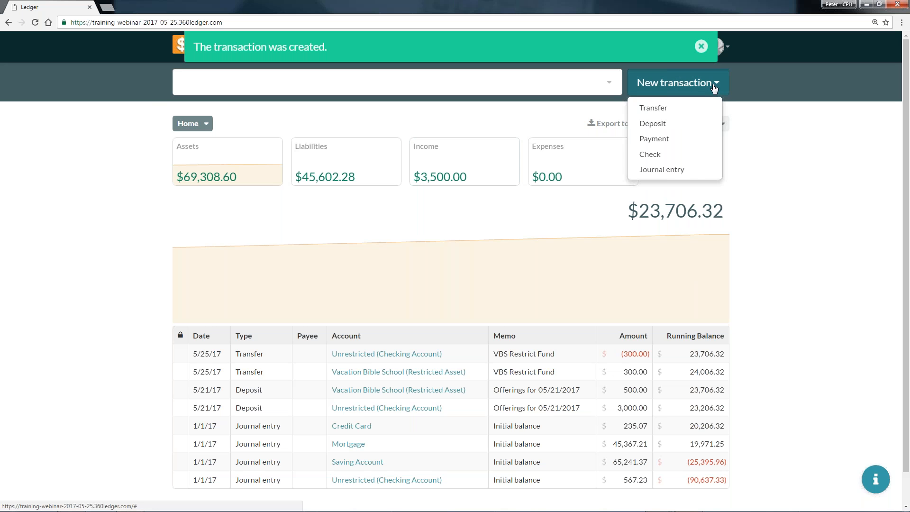
pyautogui.click(666, 144)
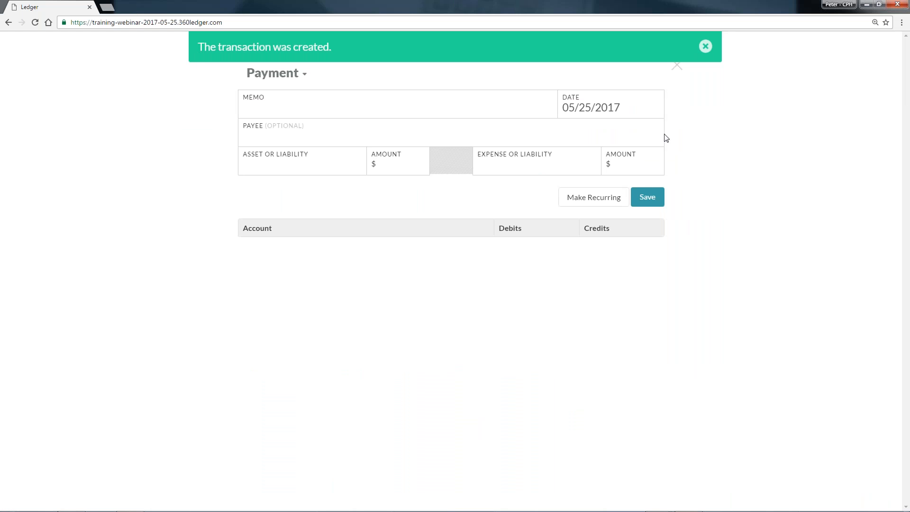
pyautogui.write('Snacks vor')
pyautogui.press('BackSpace')
pyautogui.press('BackSpace')
pyautogui.press('BackSpace')
pyautogui.write('for VBS')
pyautogui.click(311, 135)
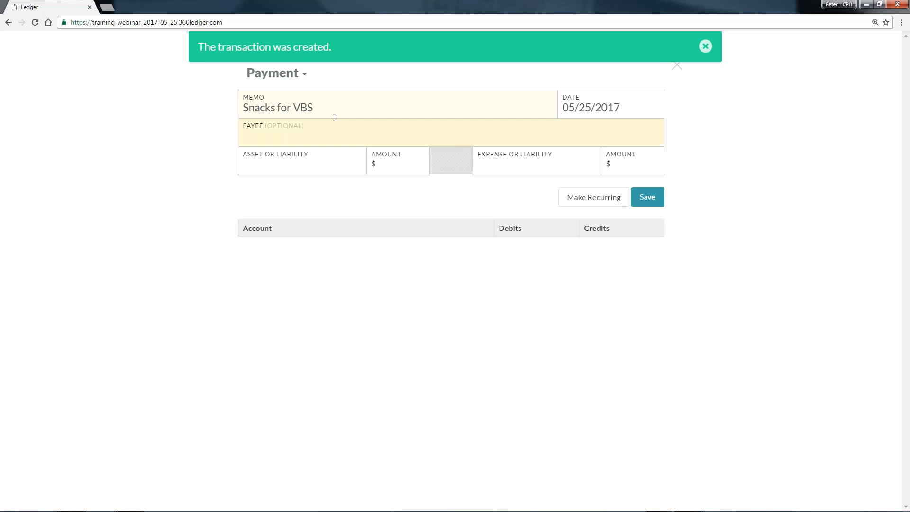
pyautogui.write("Sam's Club")
# Charge $50 of the payment to the Credit Card liability.
pyautogui.click(325, 169)
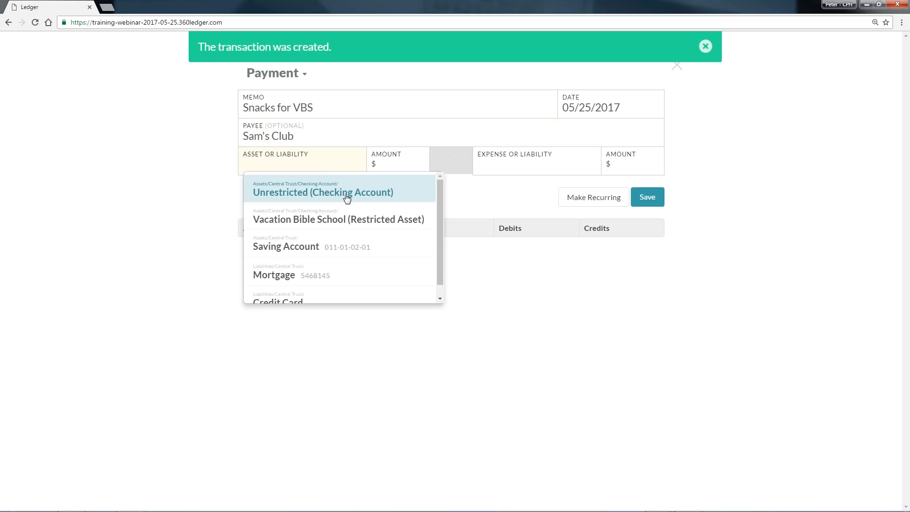
pyautogui.scroll(-1, 327, 266)
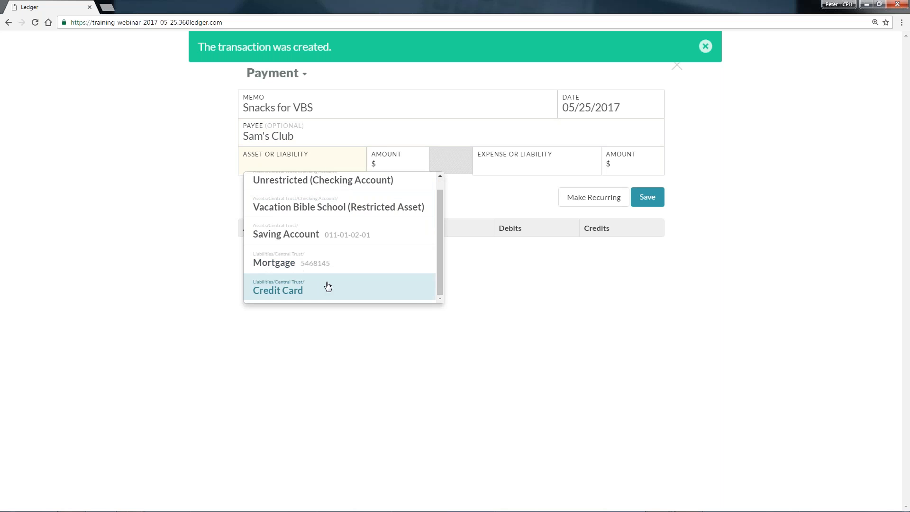
pyautogui.click(327, 287)
pyautogui.click(408, 164)
pyautogui.write('50')
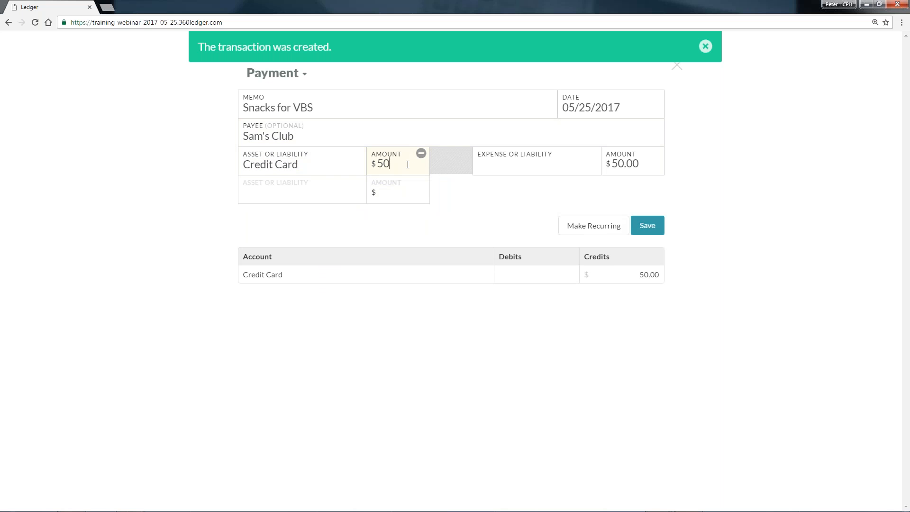
# Assign the payment to the VBS Snacks expense account and save it.
pyautogui.click(487, 157)
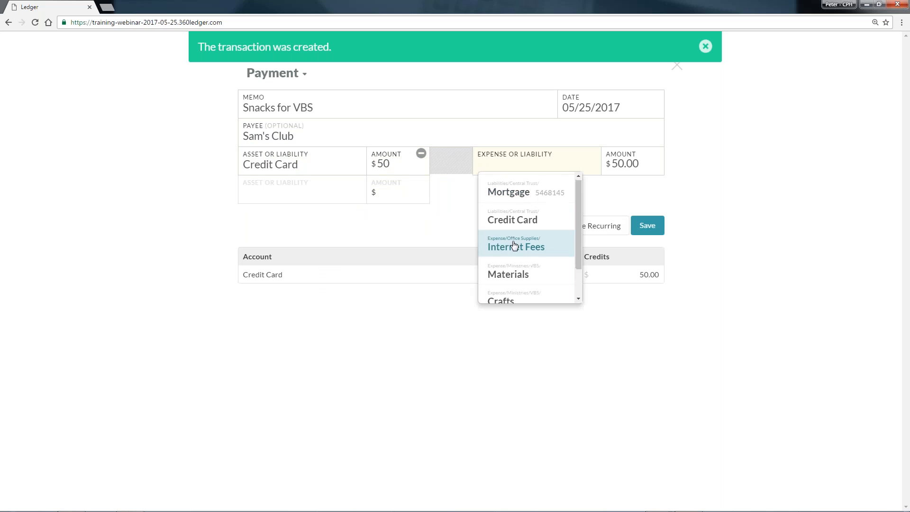
pyautogui.scroll(-1, 516, 247)
pyautogui.write('Sna')
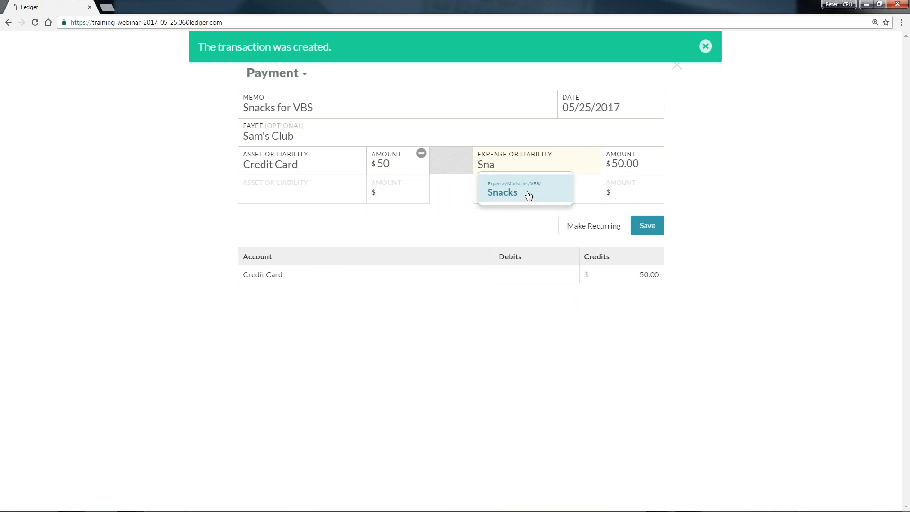
pyautogui.click(528, 196)
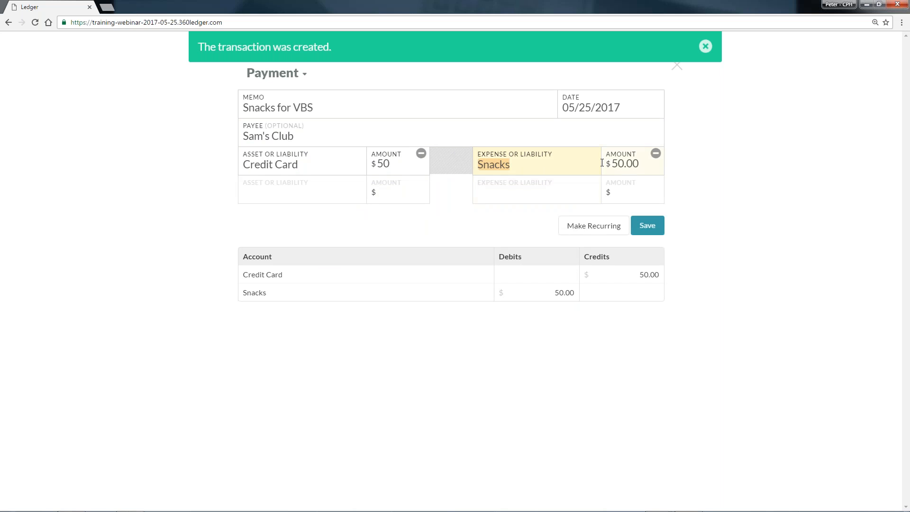
pyautogui.click(649, 226)
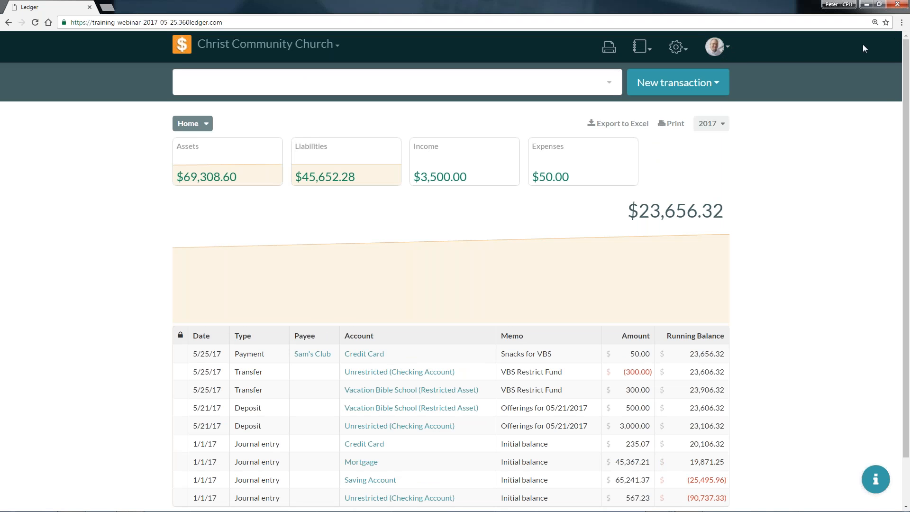
# Examine the Sam's Club entry in the payee settings, including its account history and its contact details form.
pyautogui.click(648, 49)
pyautogui.click(676, 46)
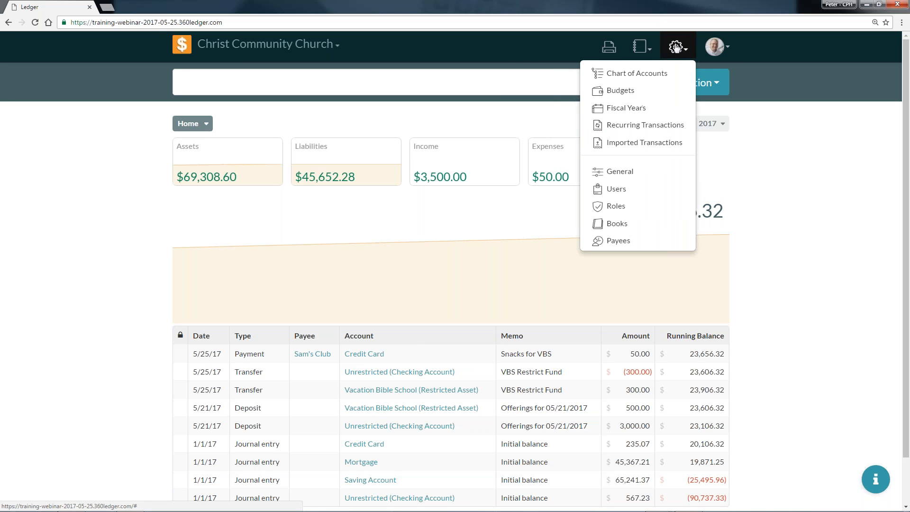
pyautogui.click(645, 242)
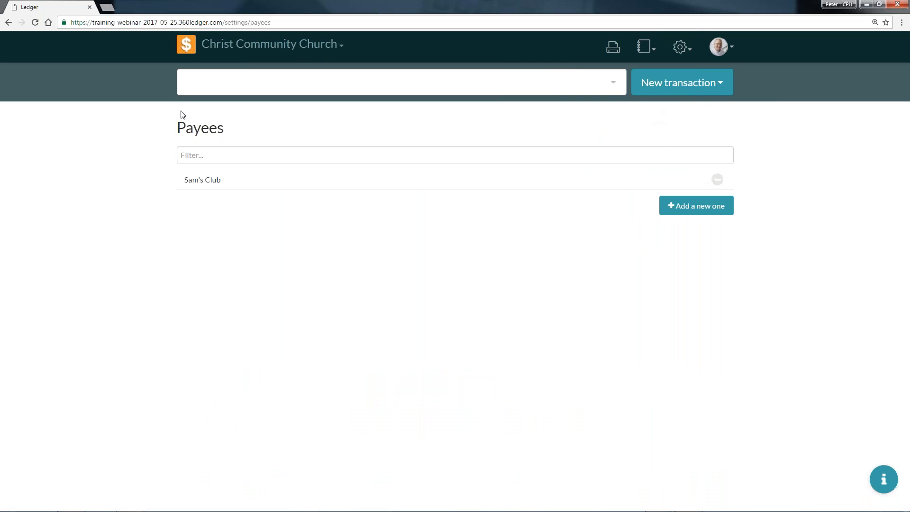
pyautogui.click(235, 181)
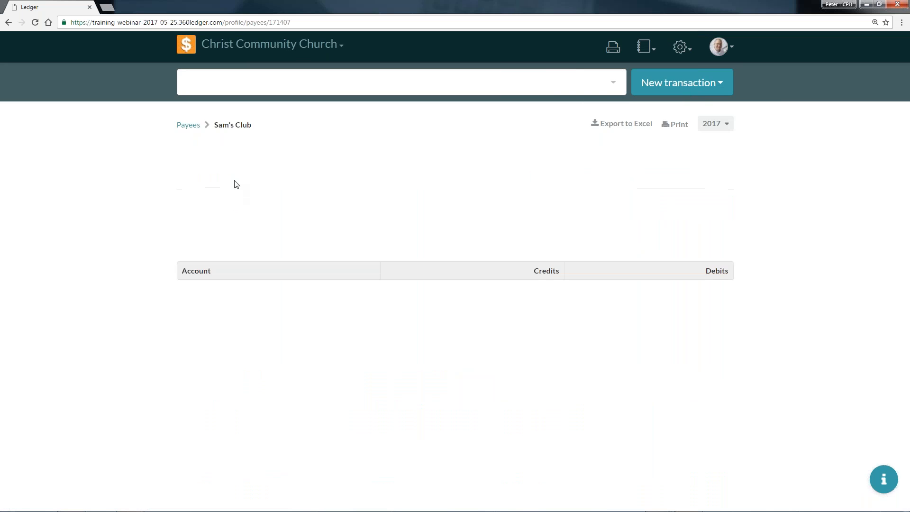
pyautogui.click(188, 125)
pyautogui.click(348, 178)
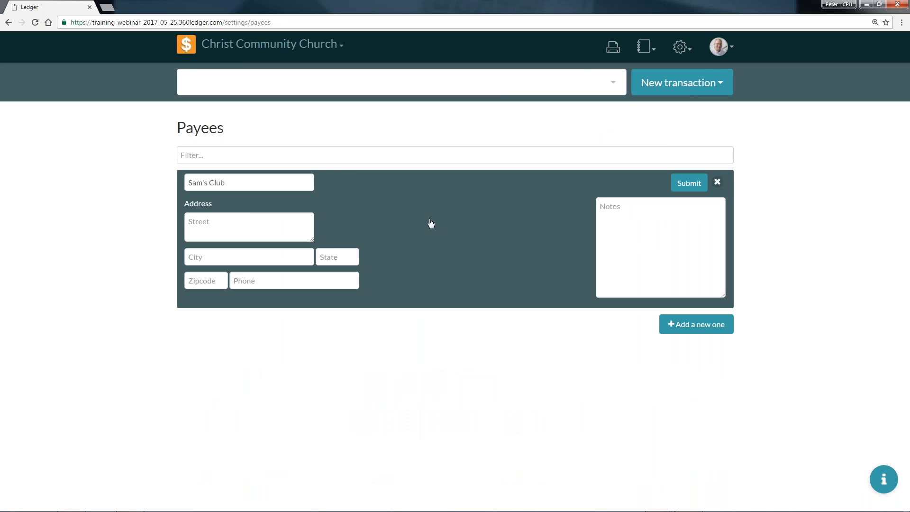
pyautogui.click(717, 183)
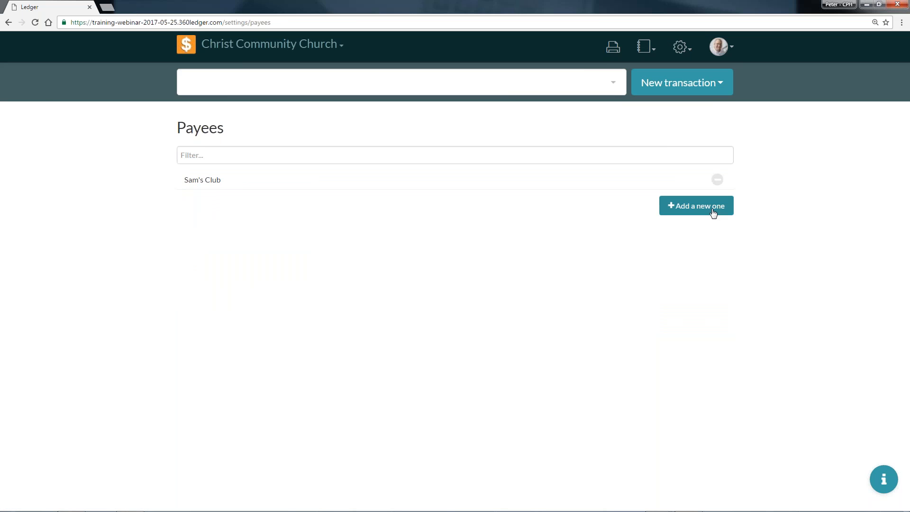
# Start a new payee named "Concordia Publishing House" and fill in its postal address and phone number.
pyautogui.click(712, 209)
pyautogui.write('C')
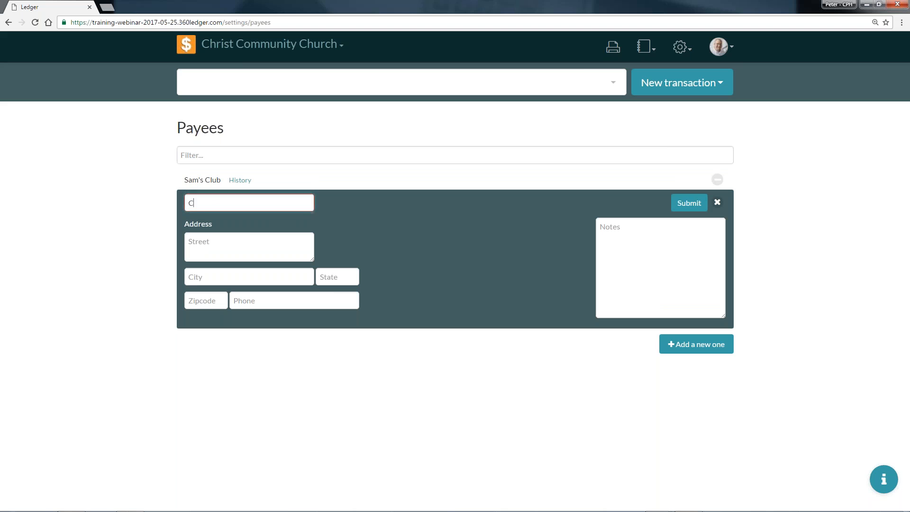
pyautogui.write('oncordia Publishing House')
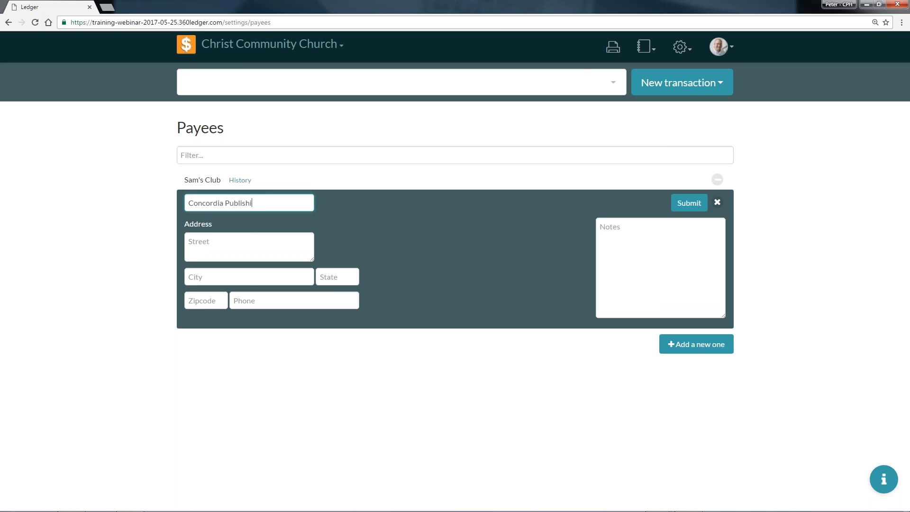
pyautogui.press('Tab')
pyautogui.write('3558')
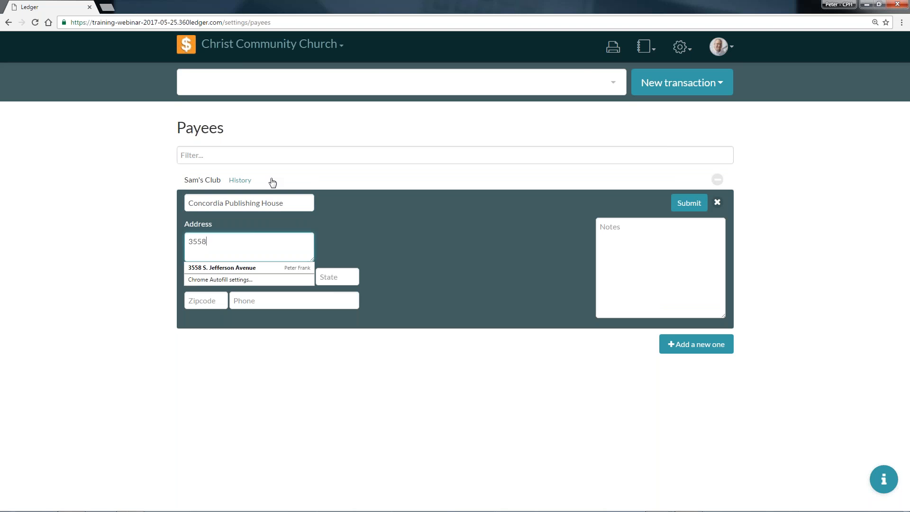
pyautogui.press('Down')
pyautogui.press('Return')
pyautogui.press('Tab')
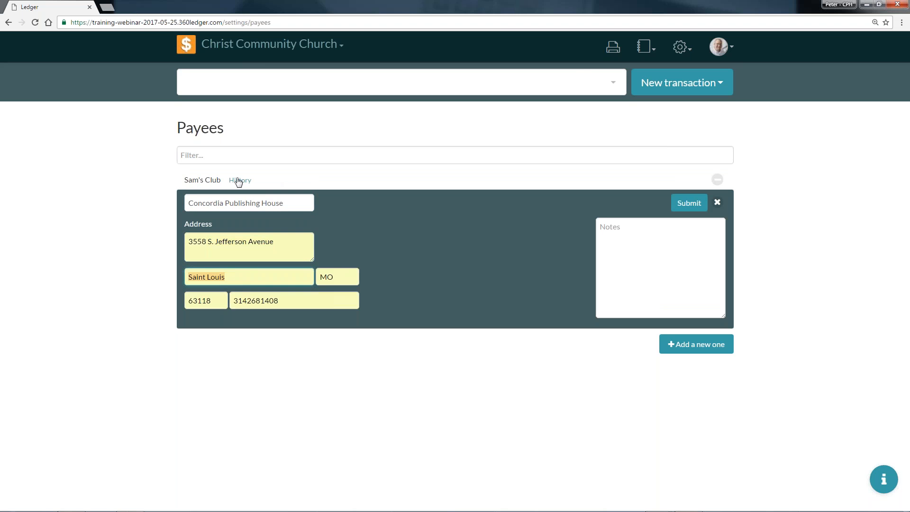
pyautogui.doubleClick(293, 298)
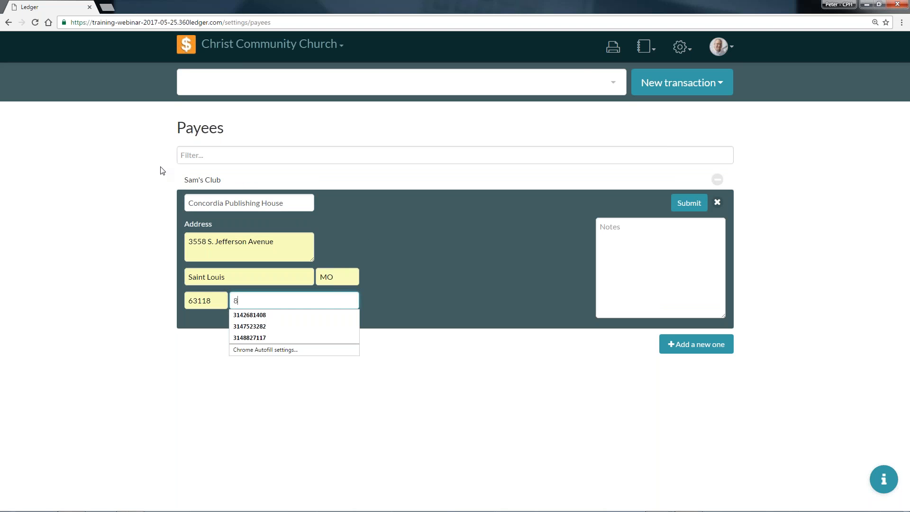
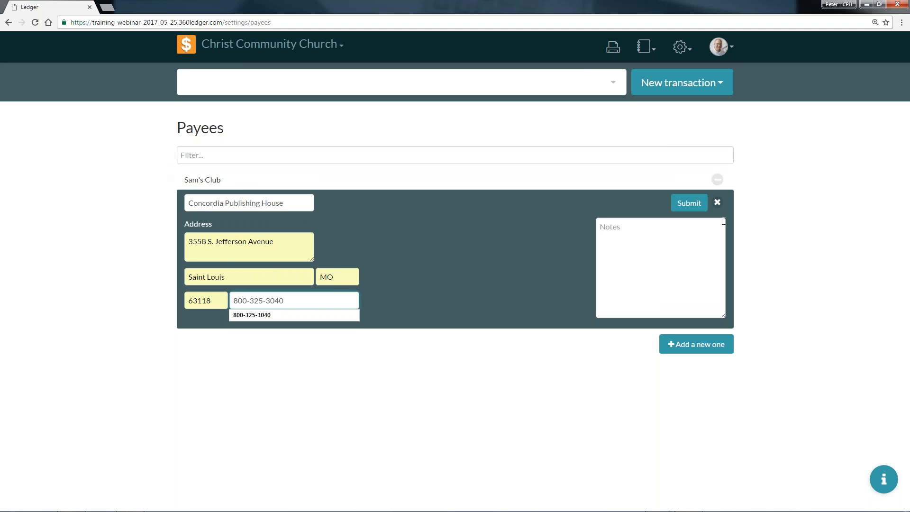
# Record the AR account number in the new payee's notes and save the payee.
pyautogui.click(684, 246)
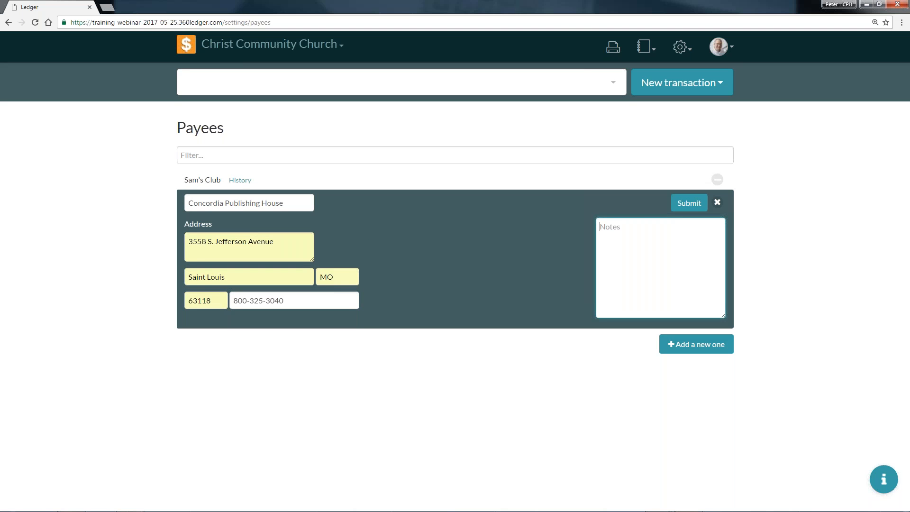
pyautogui.write('AR 7000')
pyautogui.write('00001')
pyautogui.press('Left')
pyautogui.press('BackSpace')
pyautogui.click(683, 206)
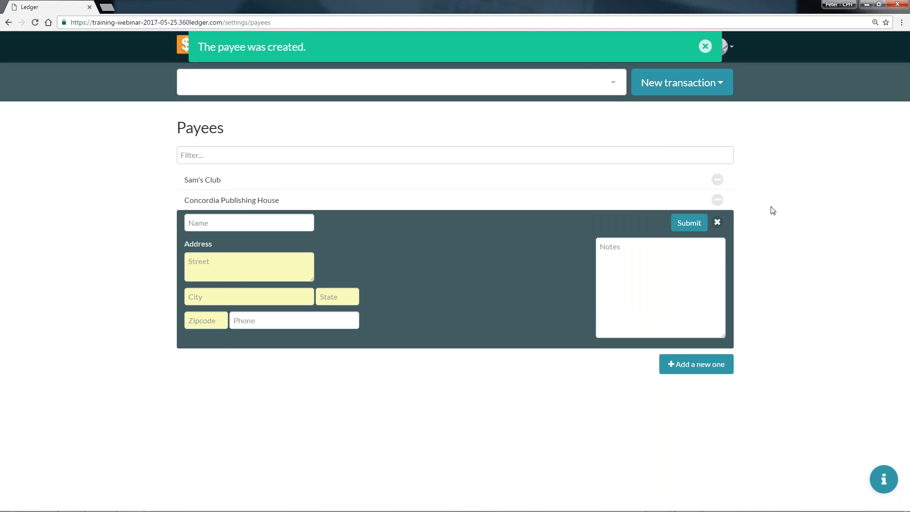
pyautogui.click(718, 222)
pyautogui.click(705, 46)
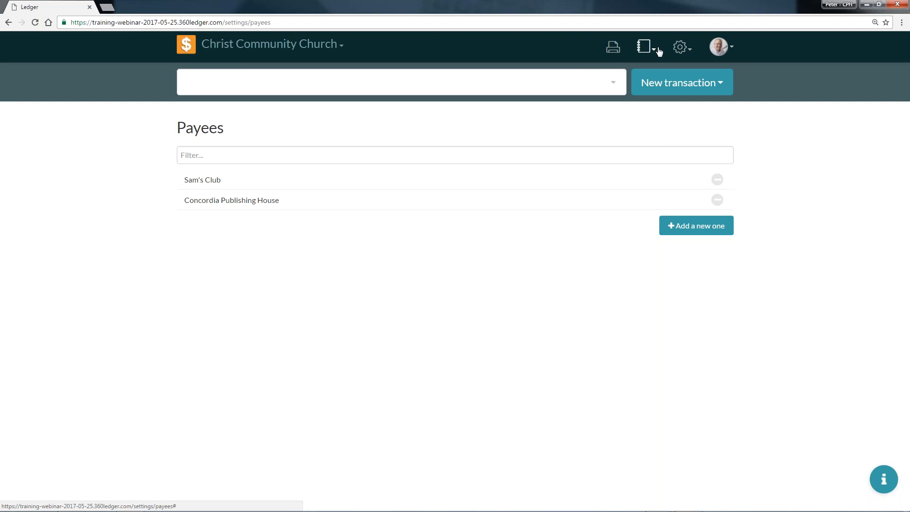
# Start a new account named "CPH Account" under Liabilities in the chart of accounts.
pyautogui.click(677, 50)
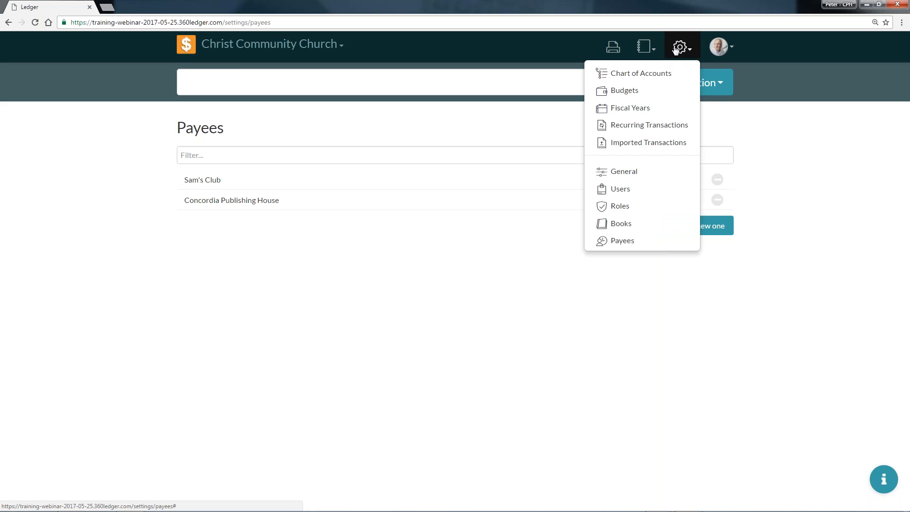
pyautogui.click(658, 76)
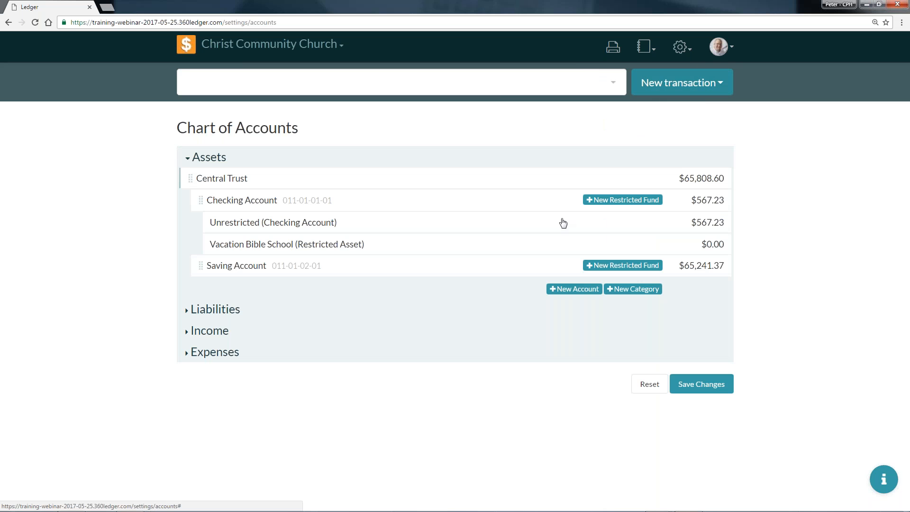
pyautogui.click(217, 311)
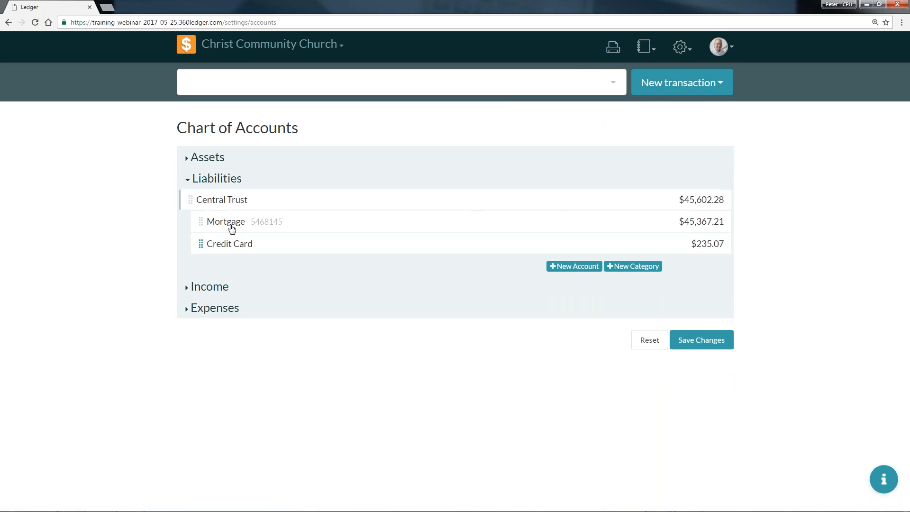
pyautogui.click(587, 268)
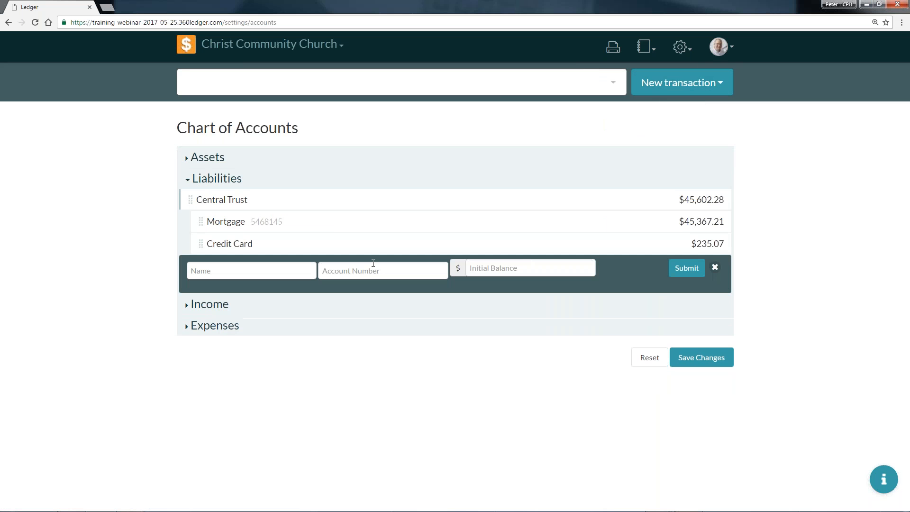
pyautogui.click(293, 267)
pyautogui.write('CPH Account')
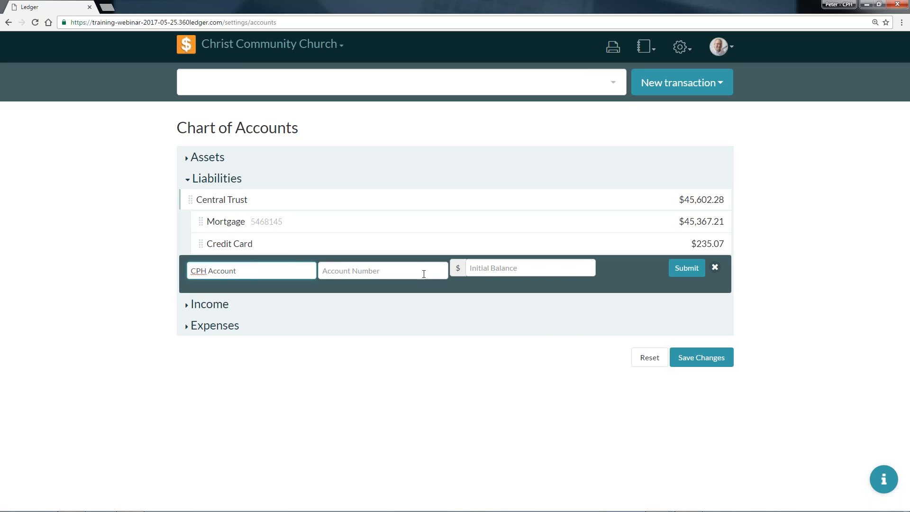
# Give the new liability account its account number and an initial balance of $0, and submit it.
pyautogui.press('Tab')
pyautogui.write('70000001')
pyautogui.press('Tab')
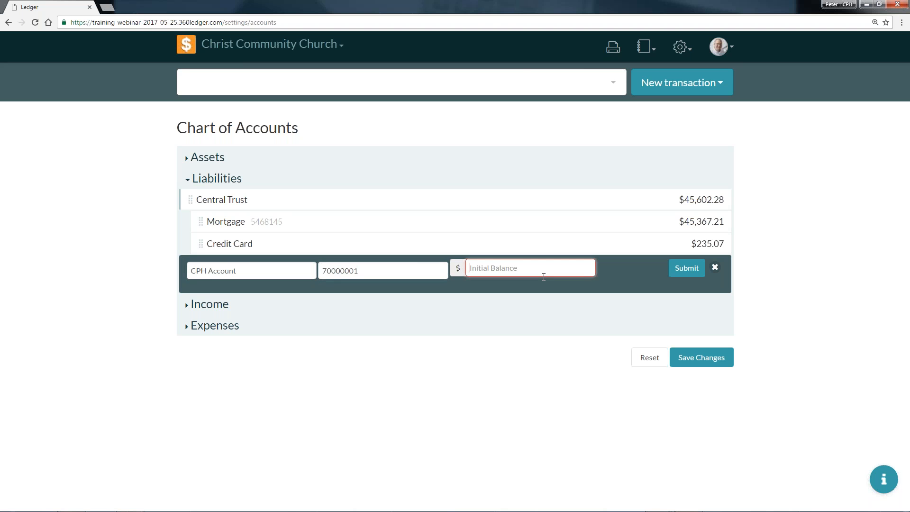
pyautogui.write('0')
pyautogui.click(683, 274)
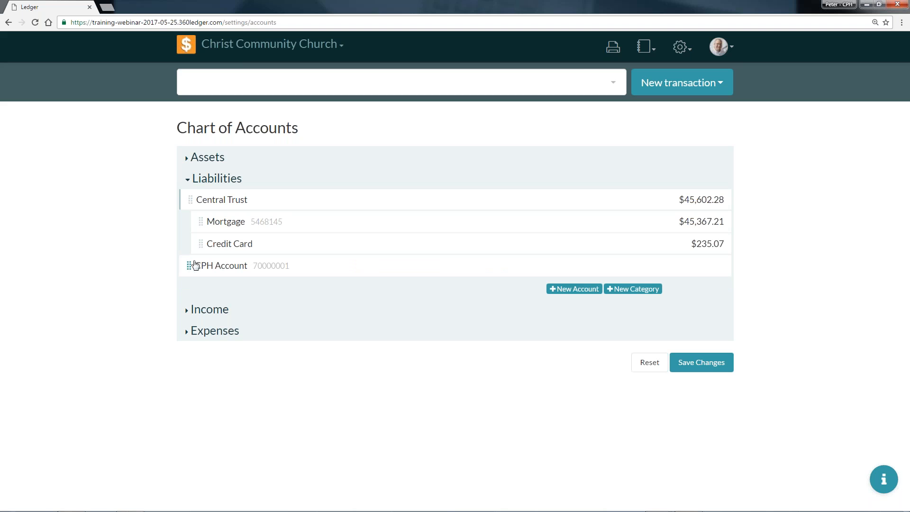
# Add a liability category named "Company Accounts".
pyautogui.click(625, 291)
pyautogui.click(281, 294)
pyautogui.write('Comp')
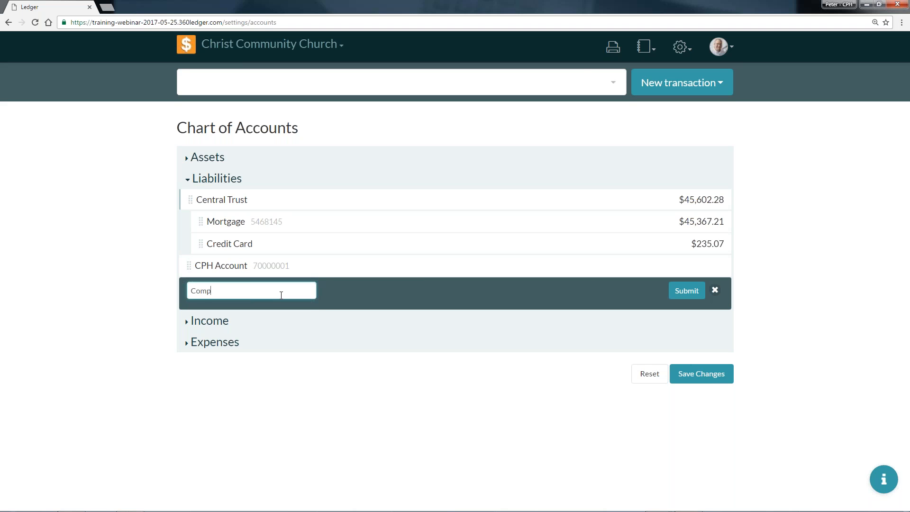
pyautogui.write('any Accounts')
pyautogui.click(677, 291)
# Nest CPH Account under the Company Accounts category and save the chart of accounts.
pyautogui.moveTo(190, 266); pyautogui.dragTo(254, 290)
pyautogui.click(189, 290)
pyautogui.moveTo(189, 291); pyautogui.dragTo(280, 290)
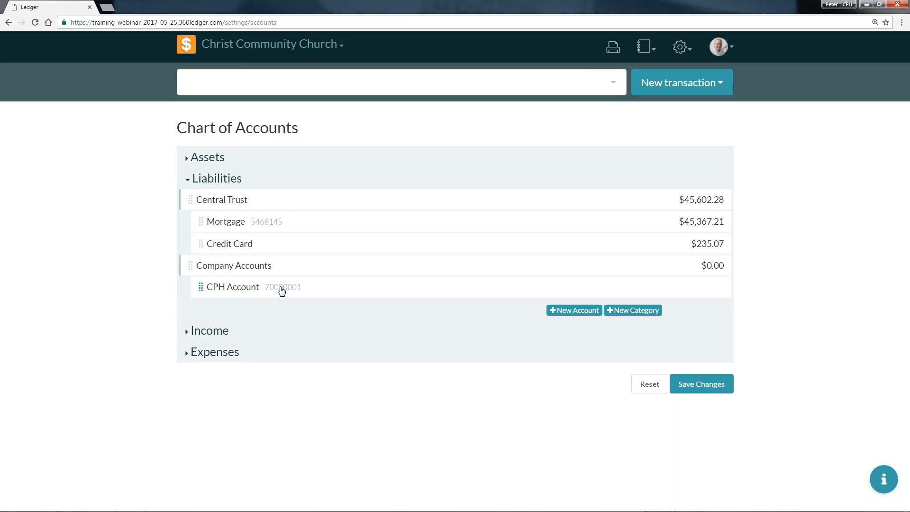
pyautogui.click(704, 385)
pyautogui.click(598, 219)
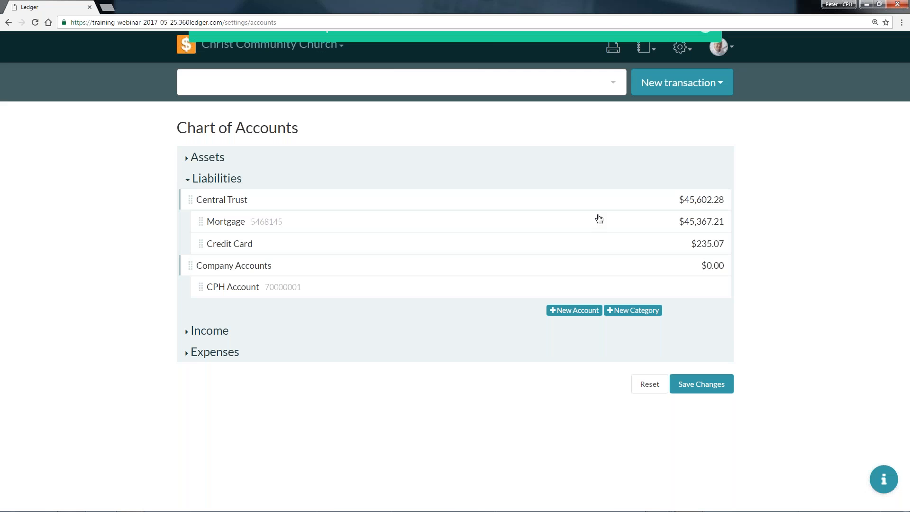
pyautogui.click(706, 56)
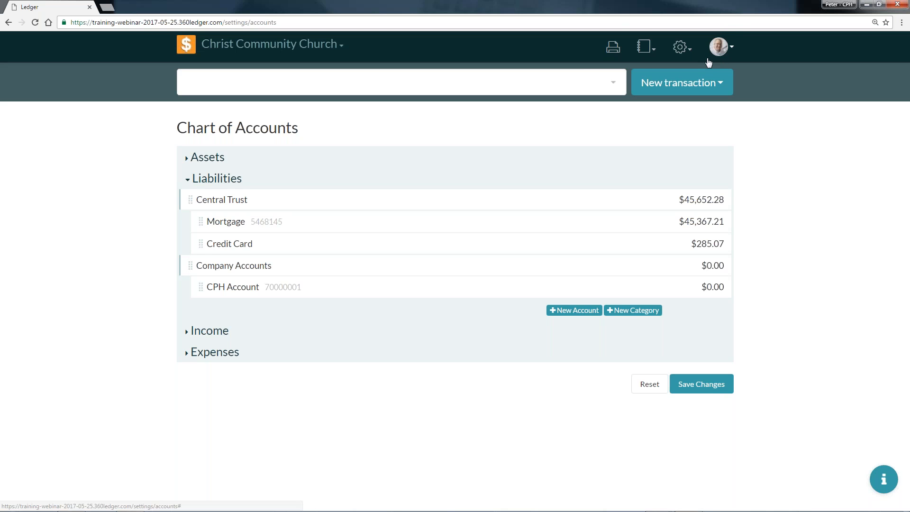
# Start a new payment with the memo "VBS Starter Kit".
pyautogui.click(706, 82)
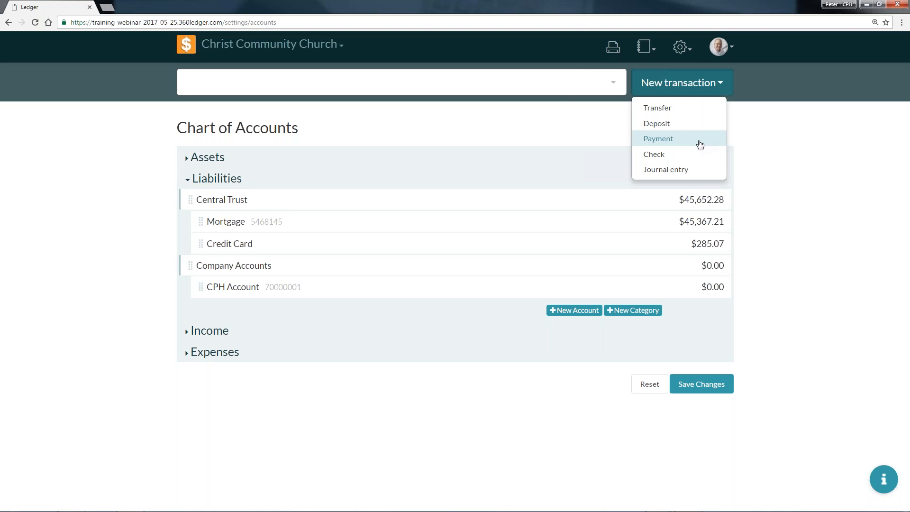
pyautogui.click(663, 143)
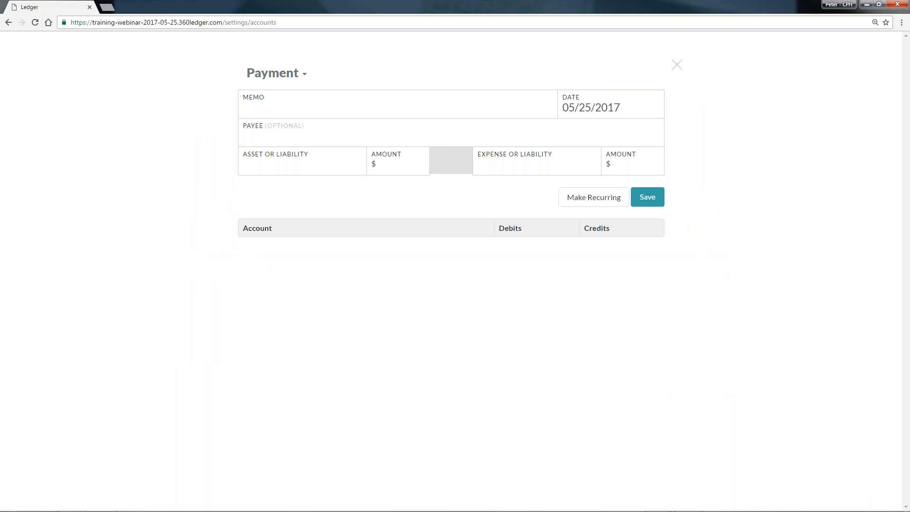
pyautogui.write('VBS Starter Kit')
pyautogui.press('Tab')
# Date the payment 01/20/2017 and choose Concordia Publishing House as the payee.
pyautogui.click(573, 127)
pyautogui.click(573, 127)
pyautogui.click(576, 129)
pyautogui.click(578, 129)
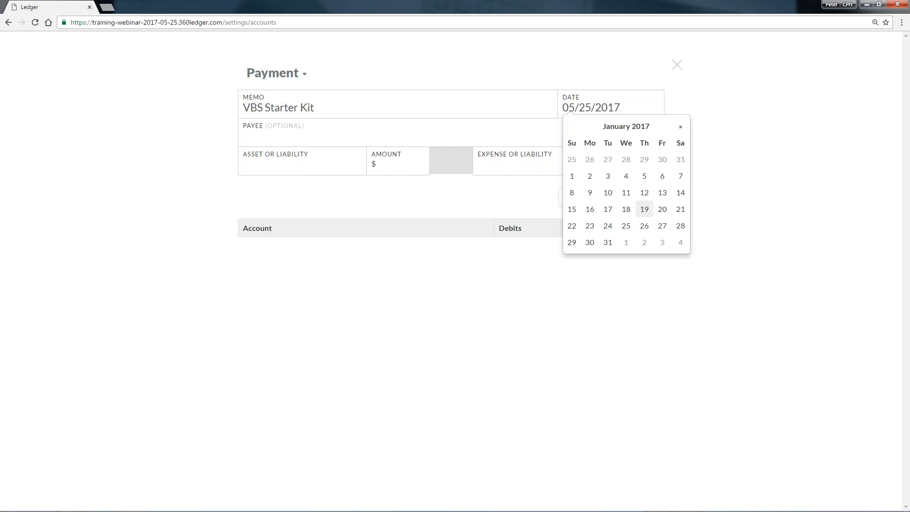
pyautogui.click(663, 209)
pyautogui.click(475, 139)
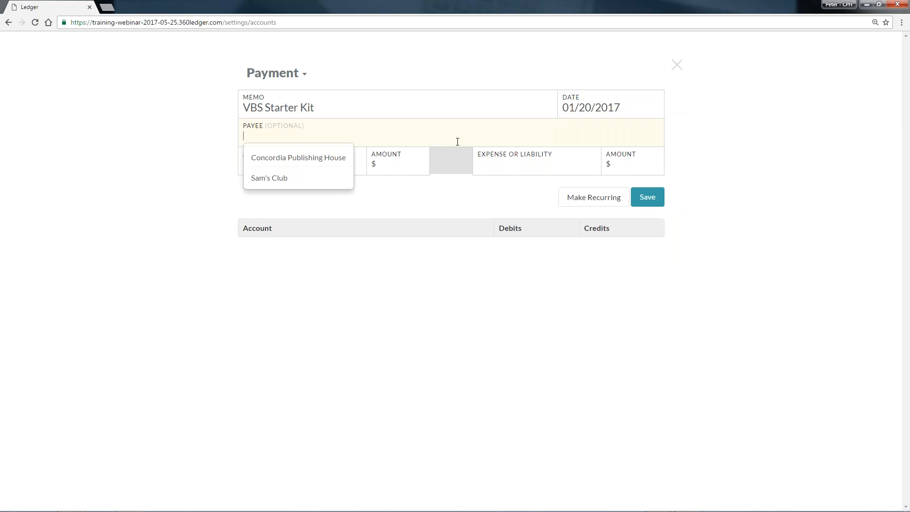
pyautogui.click(332, 160)
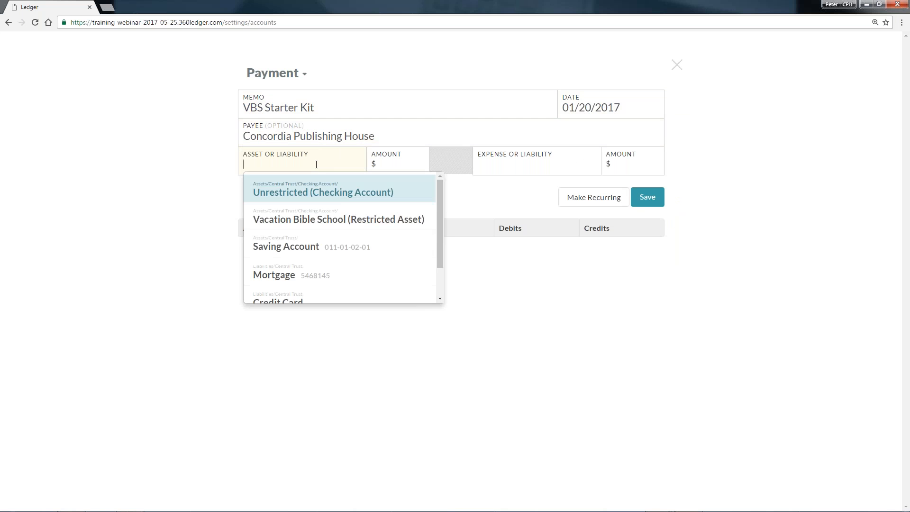
# Charge $169.99 of the payment to the CPH Account liability.
pyautogui.scroll(-1, 327, 248)
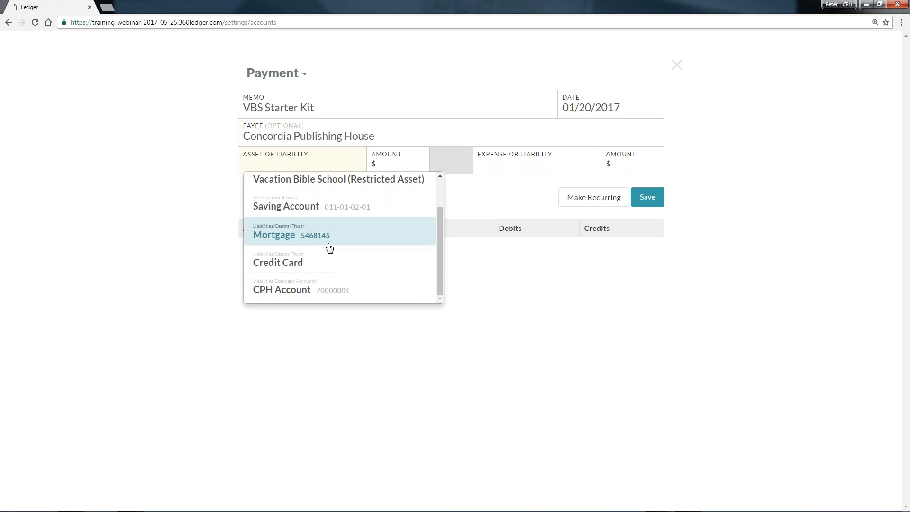
pyautogui.click(315, 290)
pyautogui.click(390, 164)
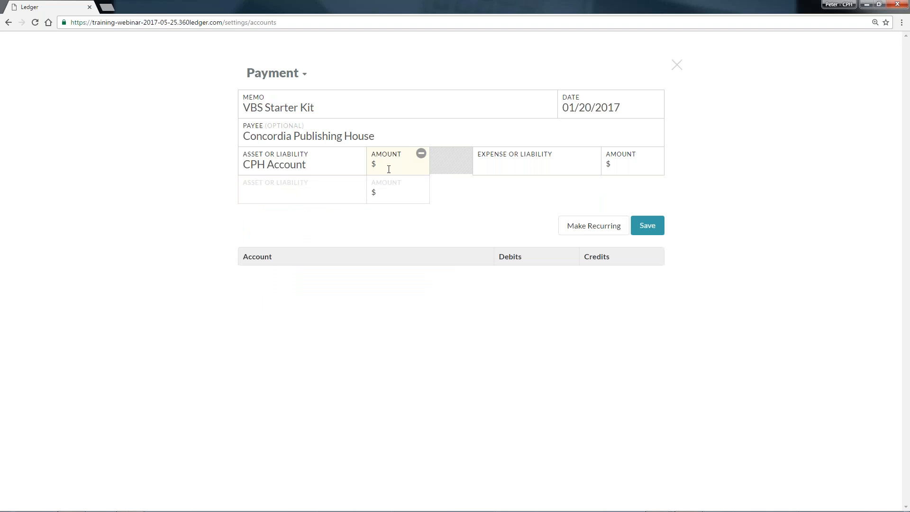
pyautogui.write('169.99')
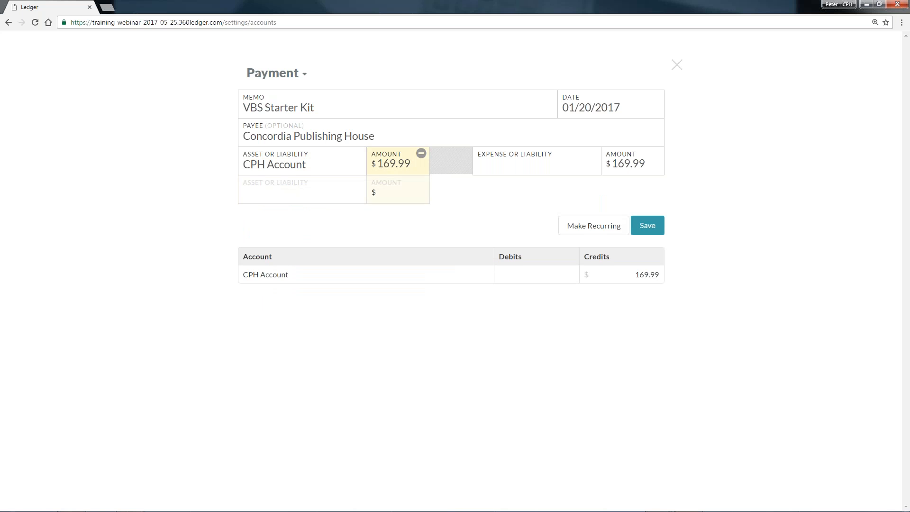
# Assign the payment to the Materials expense account and save it.
pyautogui.press('Tab')
pyautogui.scroll(-2, 521, 227)
pyautogui.click(520, 242)
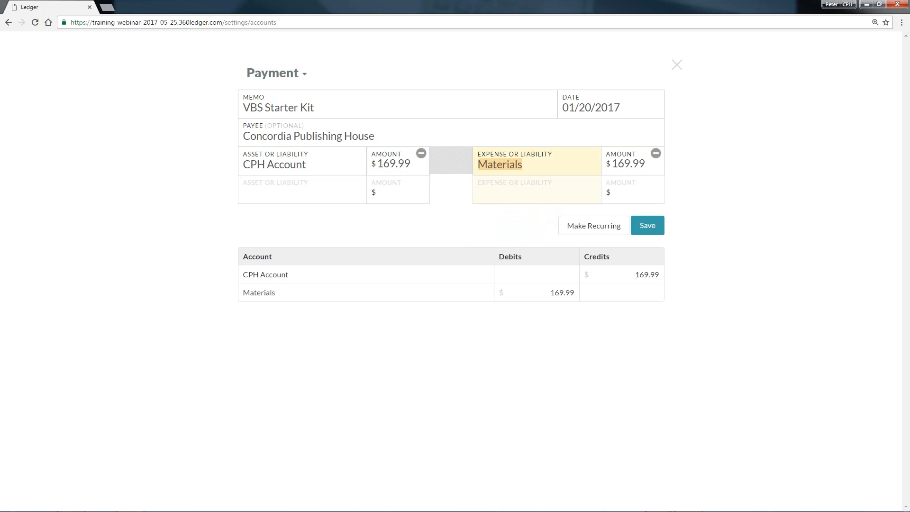
pyautogui.click(652, 228)
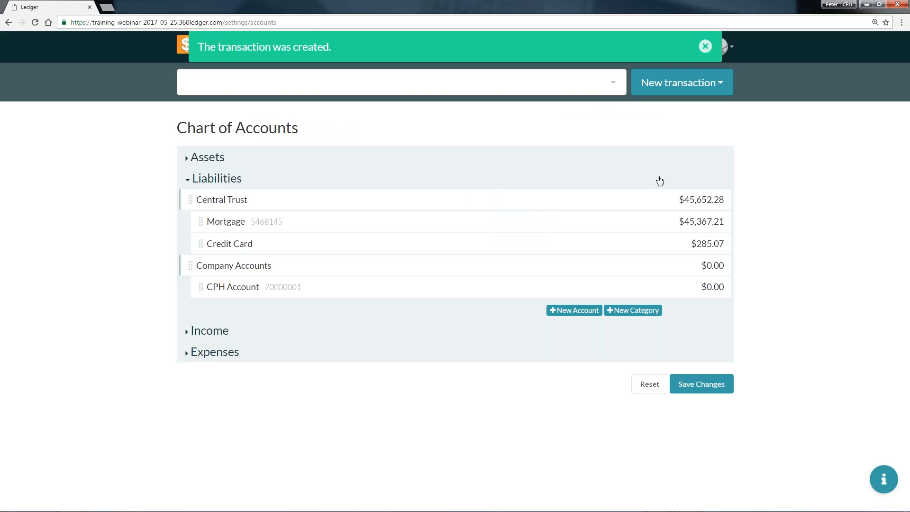
pyautogui.click(705, 46)
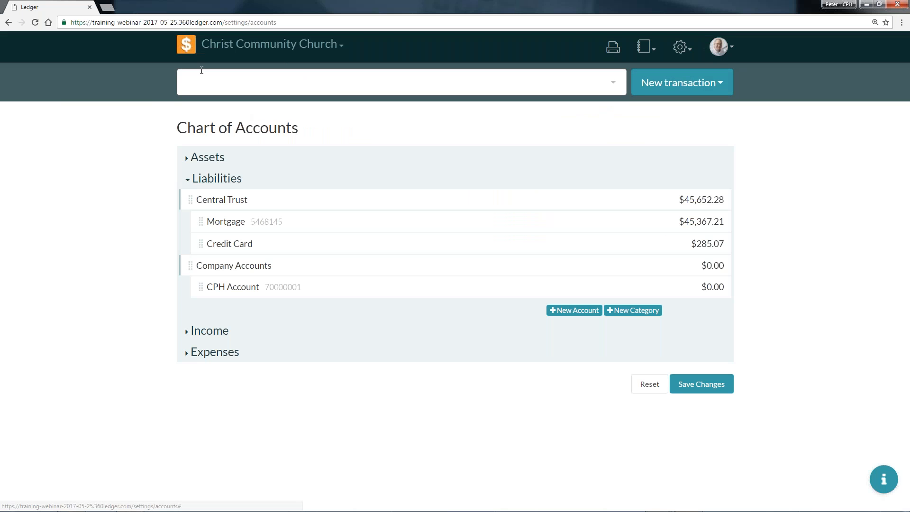
# Review the liabilities from the home overview down to the Company Accounts category and its transactions.
pyautogui.click(187, 46)
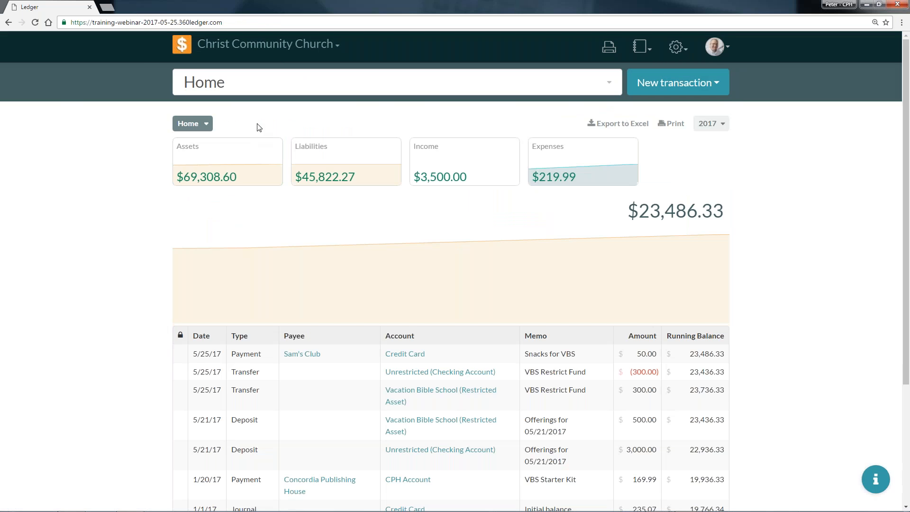
pyautogui.click(340, 157)
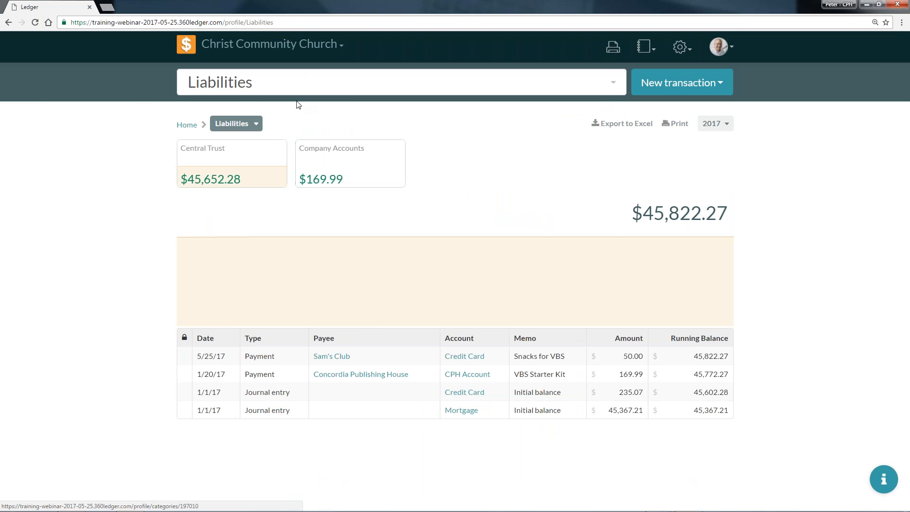
pyautogui.click(358, 164)
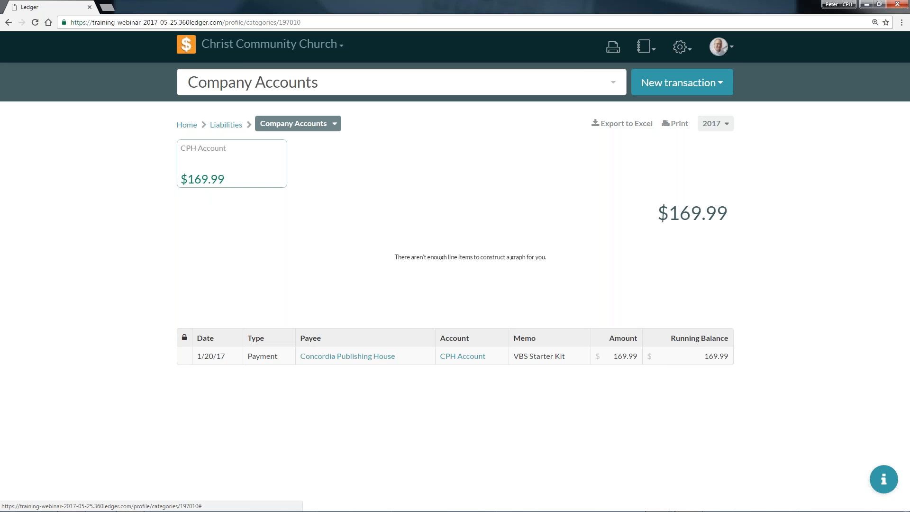
# Start a new check transaction and date it 02/15/2017.
pyautogui.click(721, 82)
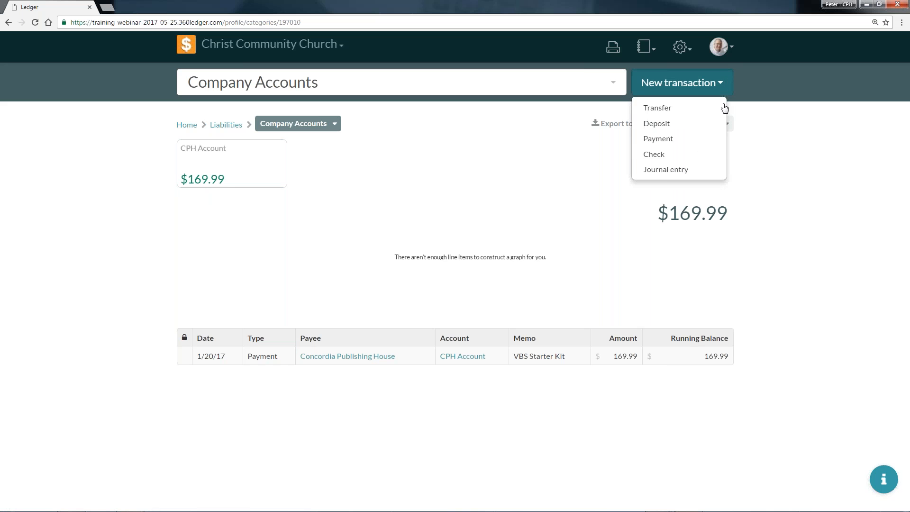
pyautogui.click(697, 151)
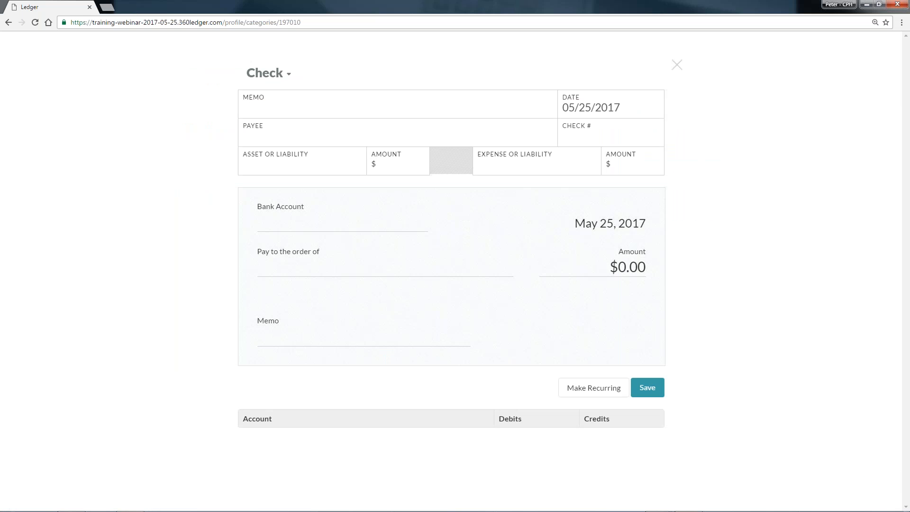
pyautogui.click(612, 107)
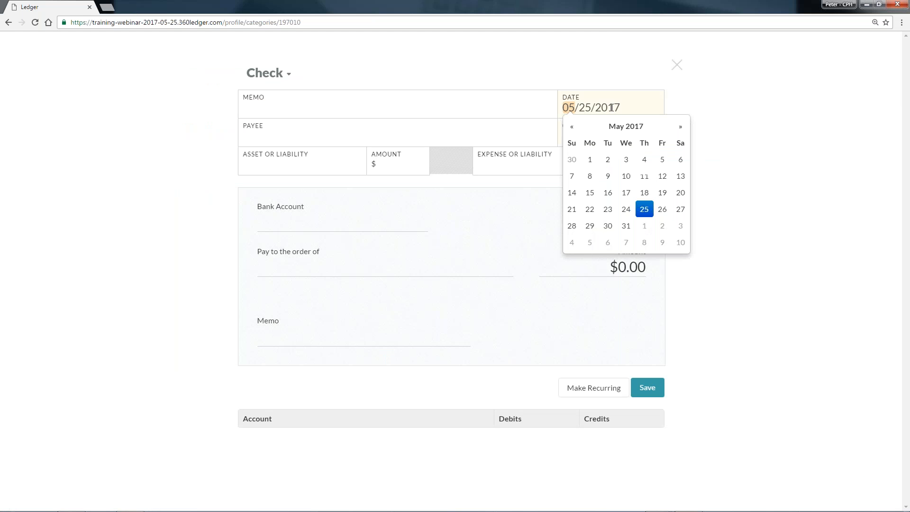
pyautogui.click(572, 128)
pyautogui.click(571, 128)
pyautogui.click(572, 130)
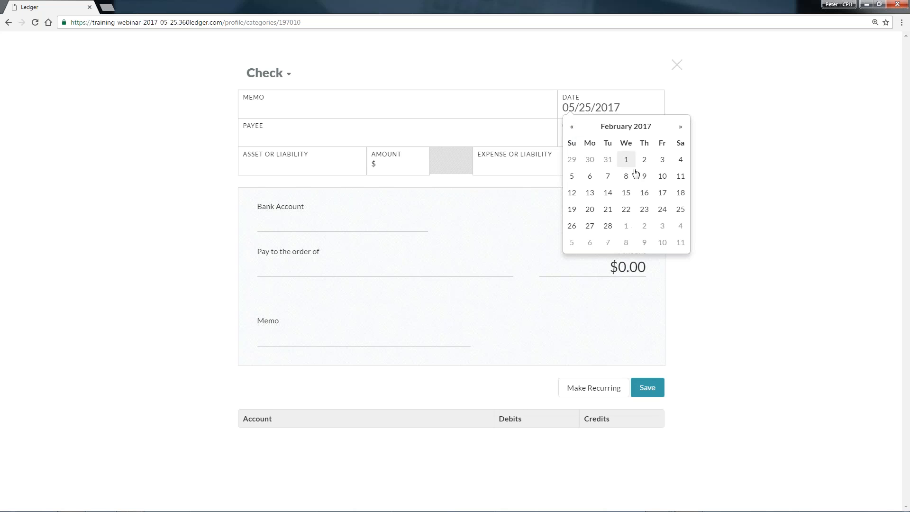
pyautogui.click(626, 193)
# Enter the memo "CPH Account Payment" on the check and choose Concordia Publishing House as the payee.
pyautogui.click(408, 122)
pyautogui.click(410, 114)
pyautogui.write('CPH Account Payment')
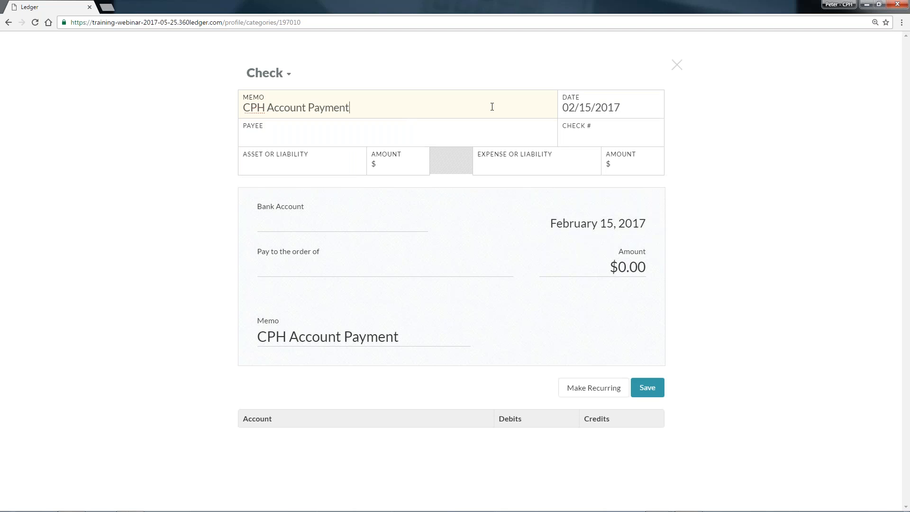
pyautogui.click(420, 141)
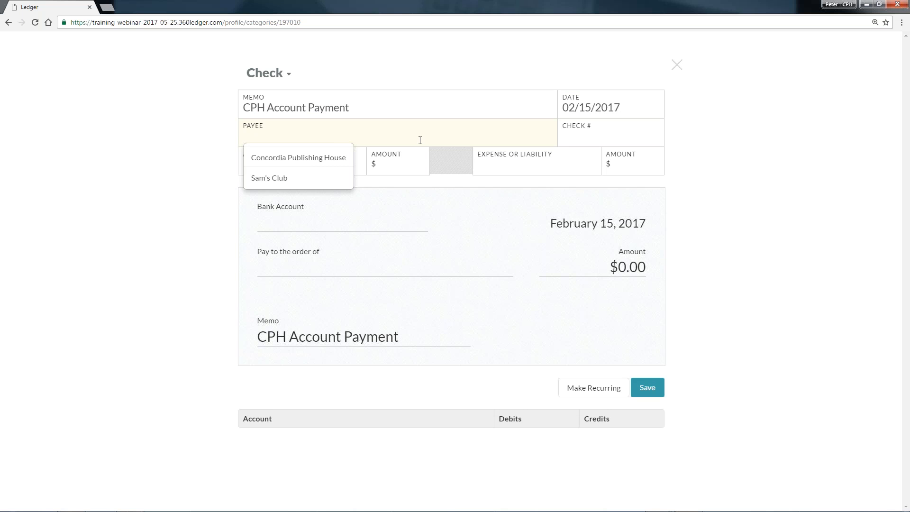
pyautogui.click(327, 158)
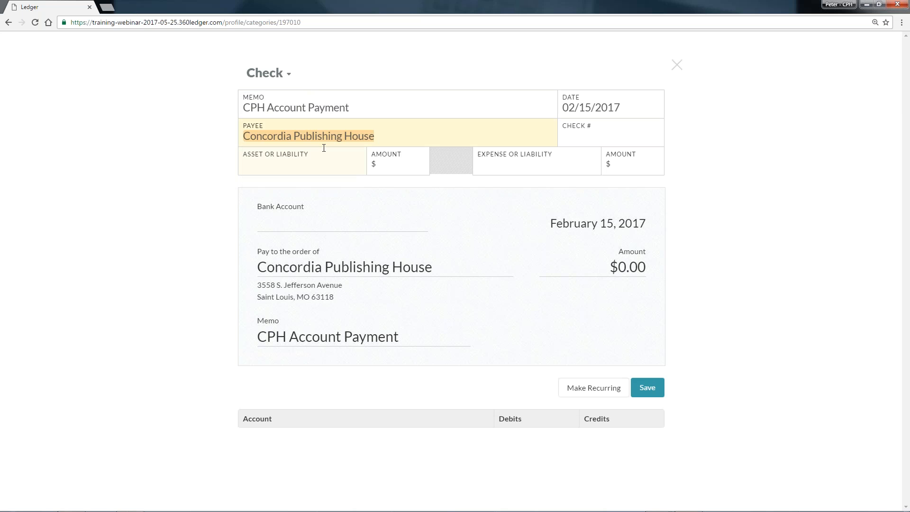
# Draw $169.99 for the check from the Vacation Bible School (Restricted Asset) account.
pyautogui.click(316, 167)
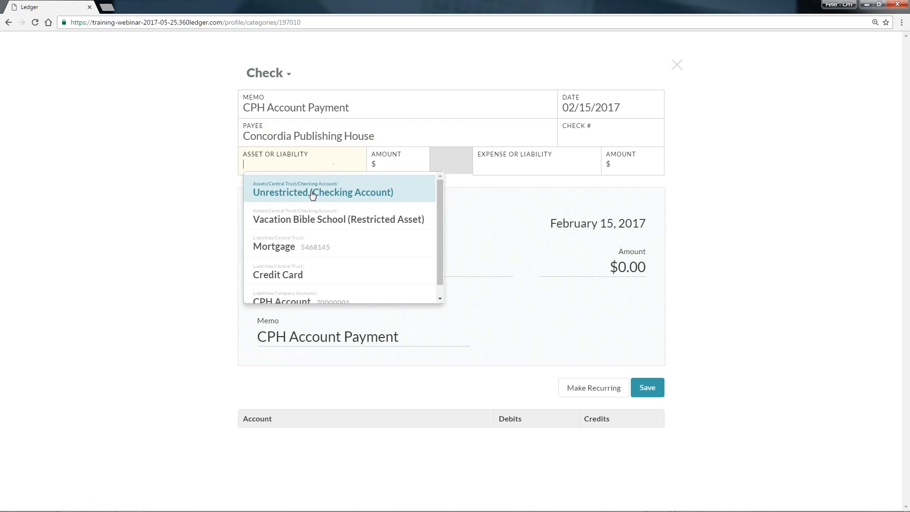
pyautogui.click(317, 220)
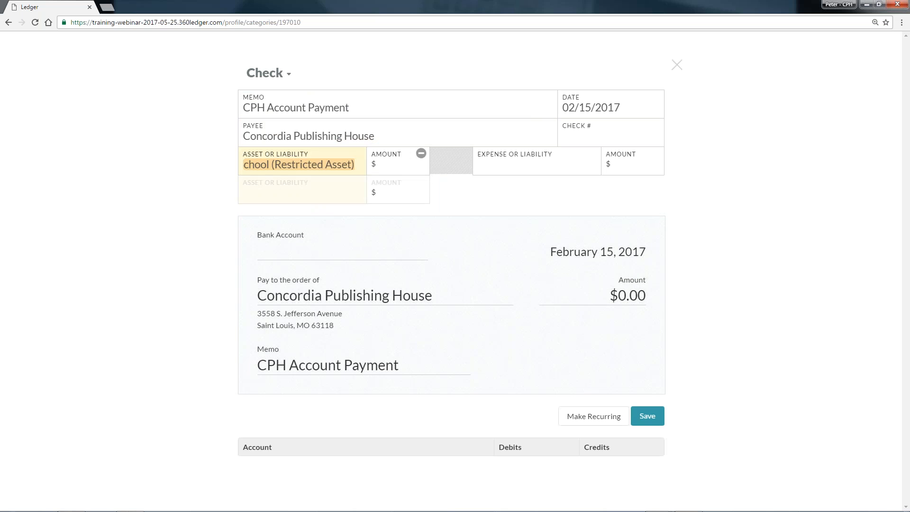
pyautogui.click(399, 170)
pyautogui.write('169.99')
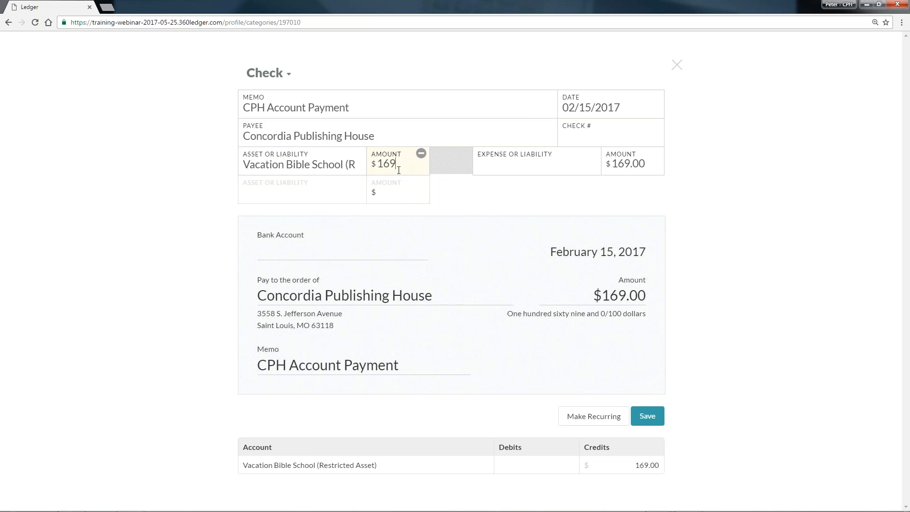
# Apply the check amount to the CPH Account liability, save the check and dismiss the notification.
pyautogui.click(514, 171)
pyautogui.click(517, 247)
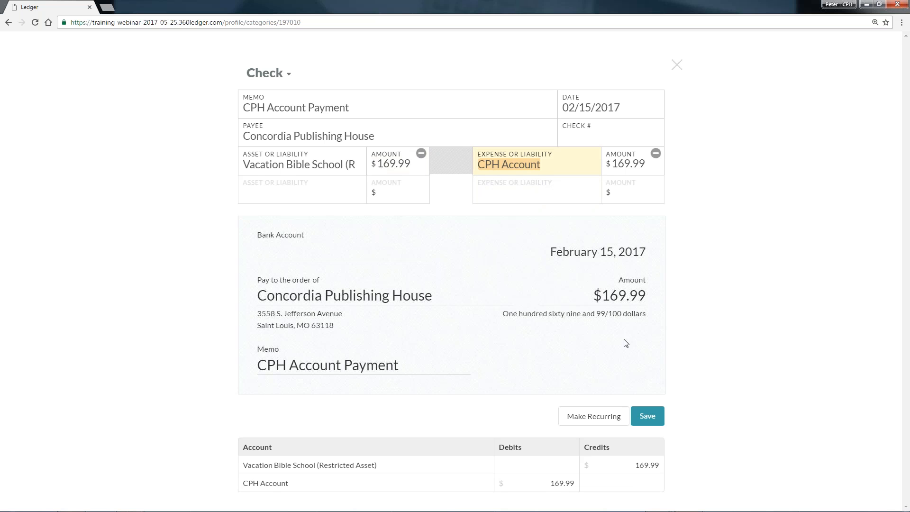
pyautogui.click(646, 417)
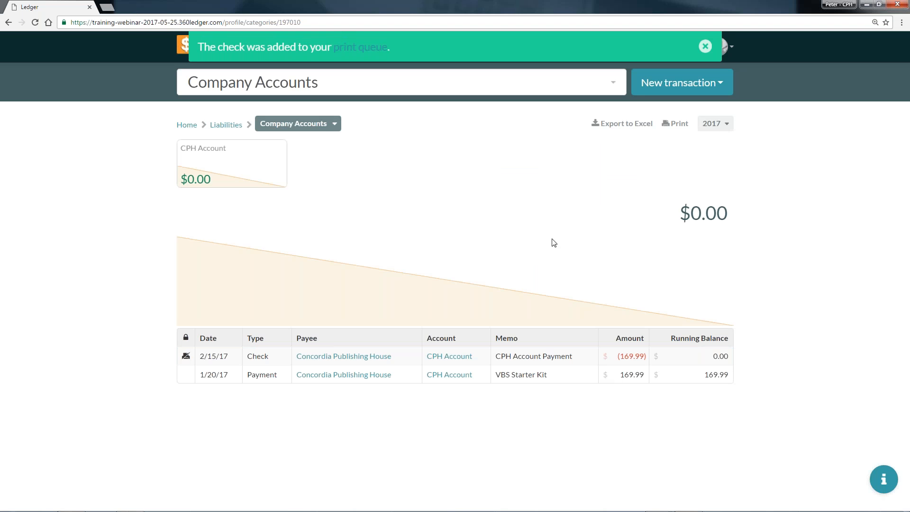
pyautogui.click(705, 46)
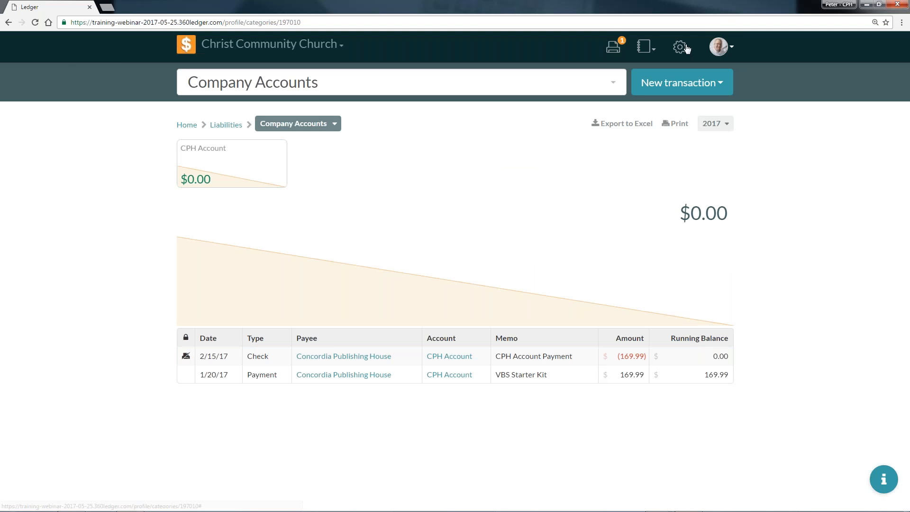
# Send the Concordia Publishing House check from the print queue to printing and open its check number for editing.
pyautogui.click(613, 47)
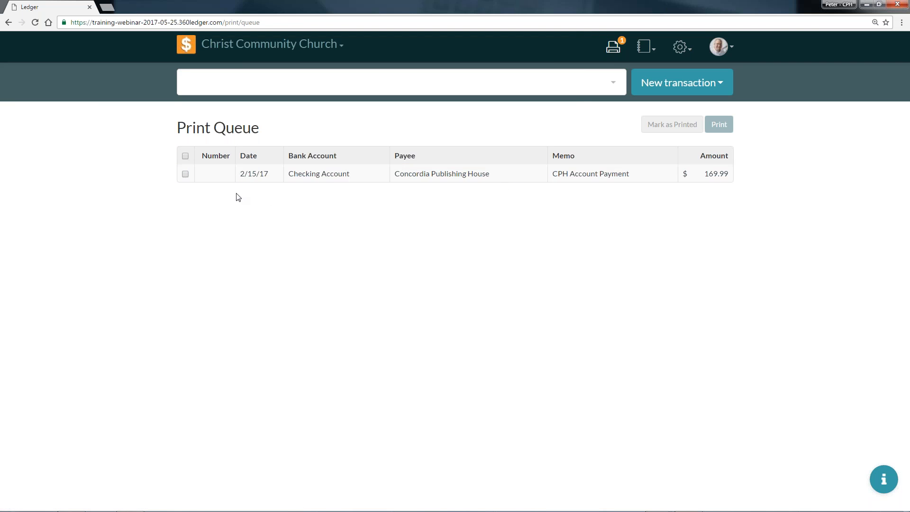
pyautogui.click(185, 173)
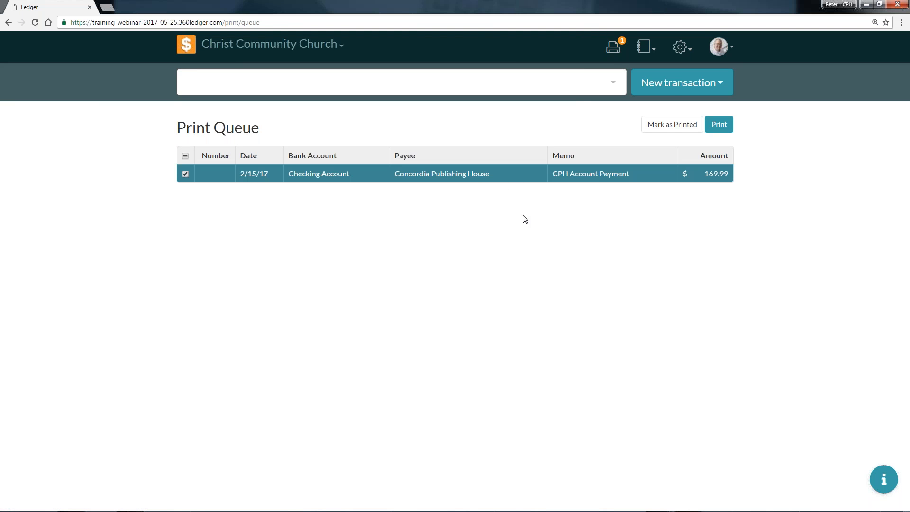
pyautogui.click(719, 124)
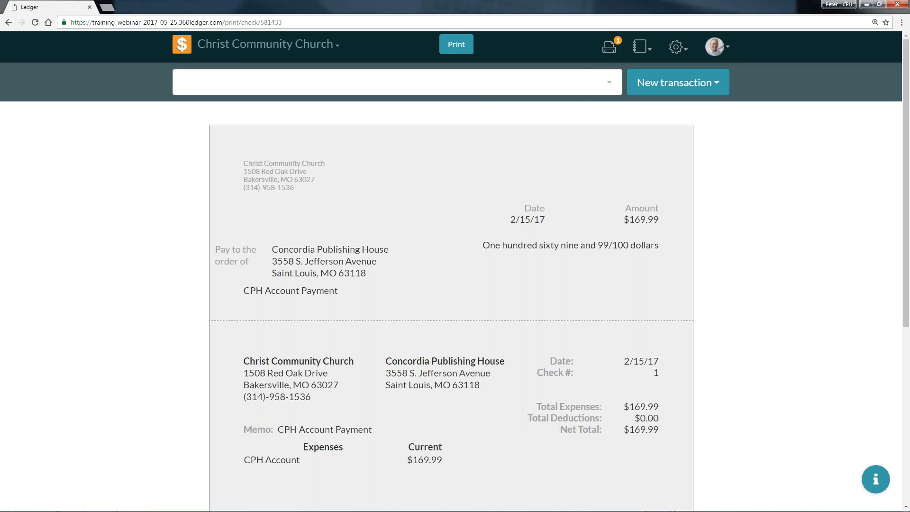
pyautogui.click(456, 44)
pyautogui.doubleClick(347, 160)
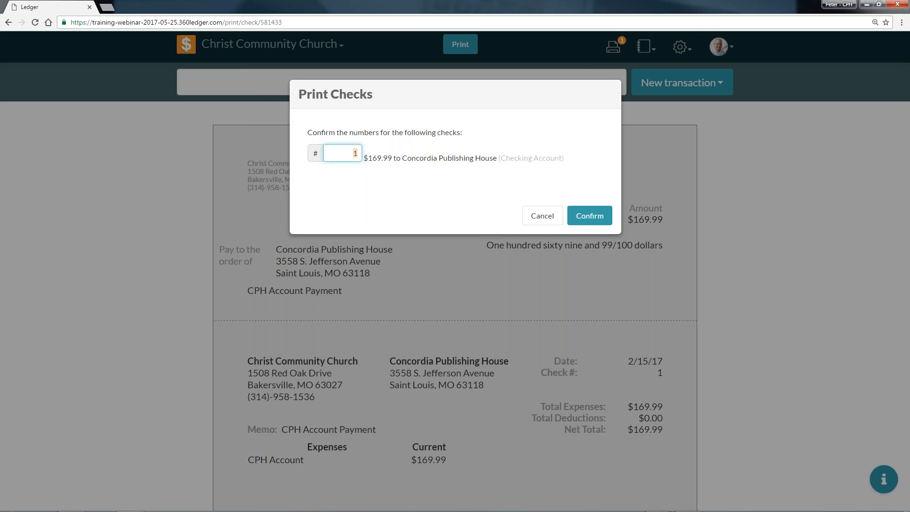
# Assign number 4567 to the Concordia Publishing House check, leave the print preview and mark the check as printed.
pyautogui.write('4567')
pyautogui.click(591, 217)
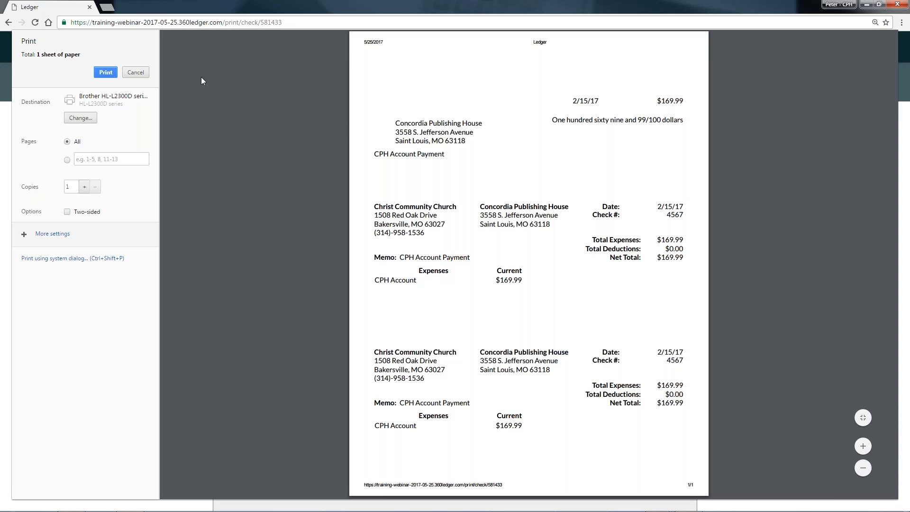
pyautogui.click(135, 72)
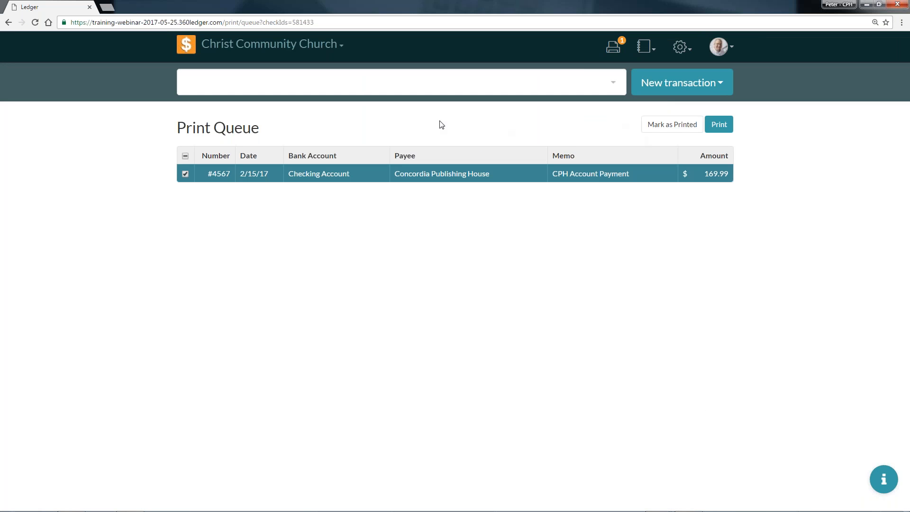
pyautogui.click(667, 132)
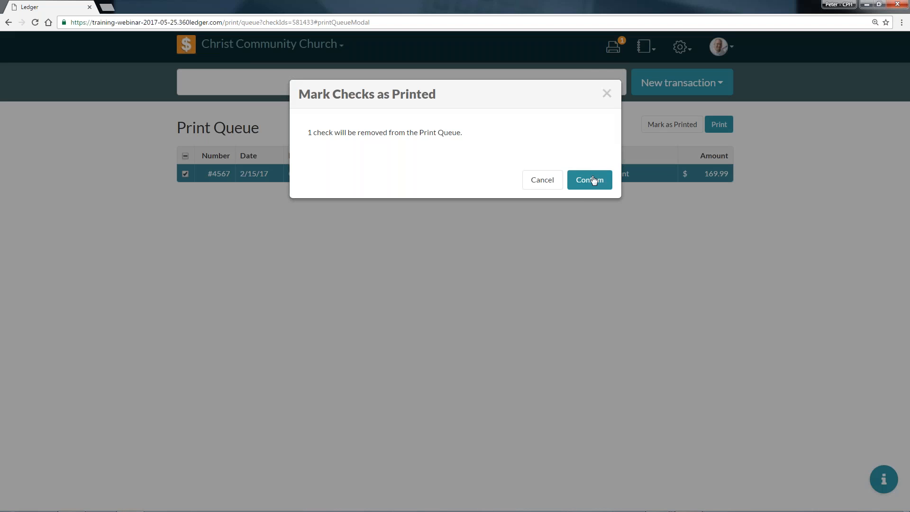
pyautogui.click(592, 180)
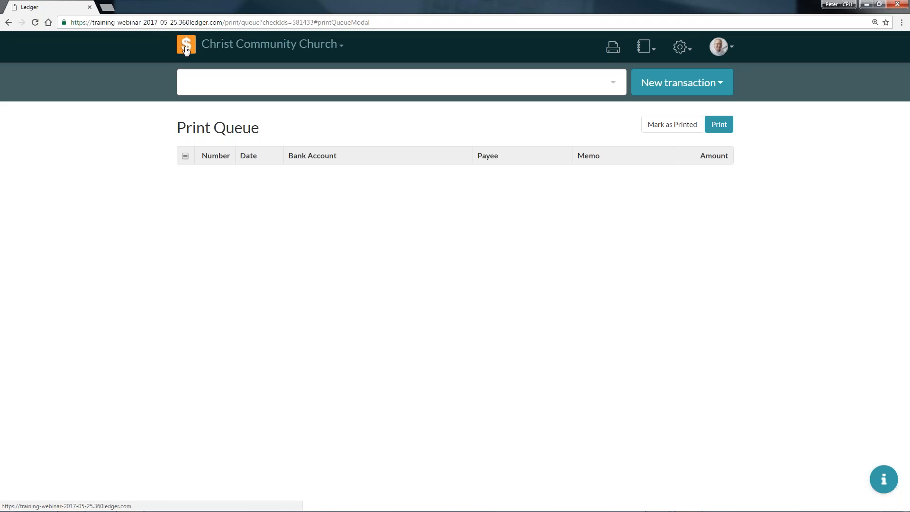
# Review the Company Accounts liability register and look over a blank journal entry form without saving it.
pyautogui.click(174, 47)
pyautogui.click(354, 159)
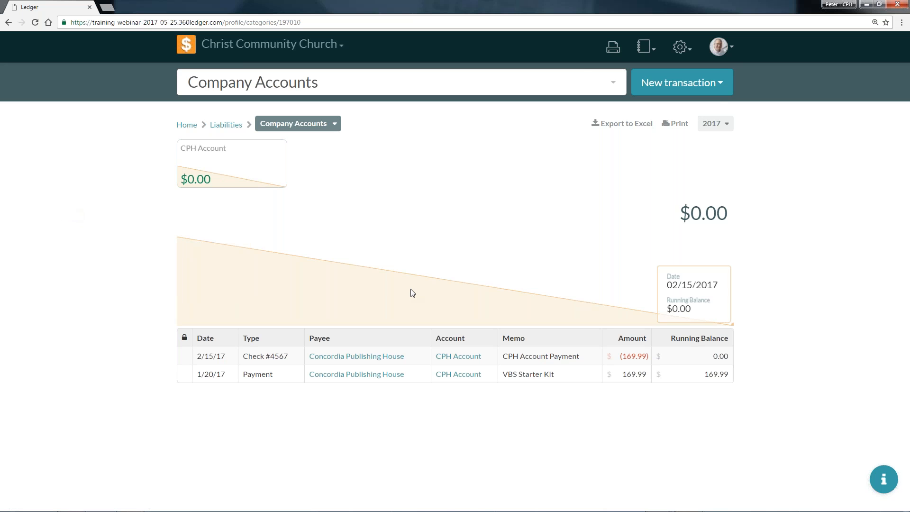
pyautogui.click(679, 82)
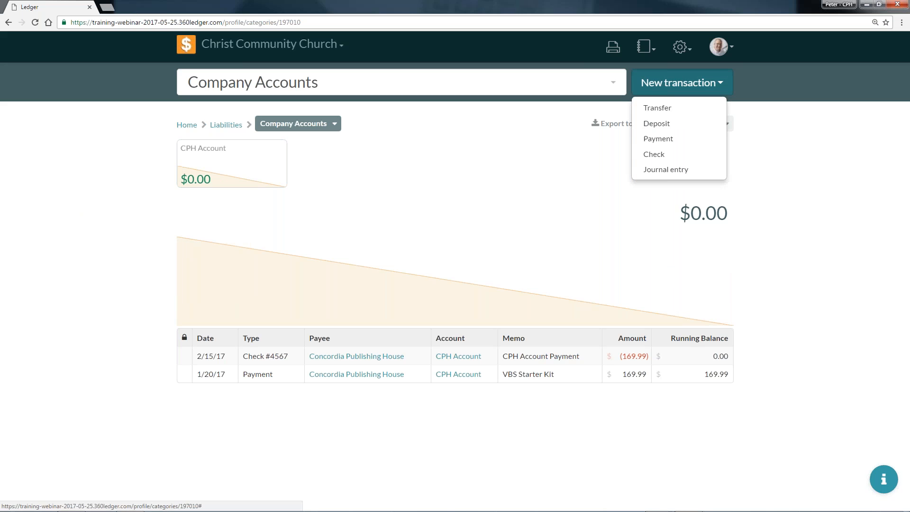
pyautogui.click(705, 174)
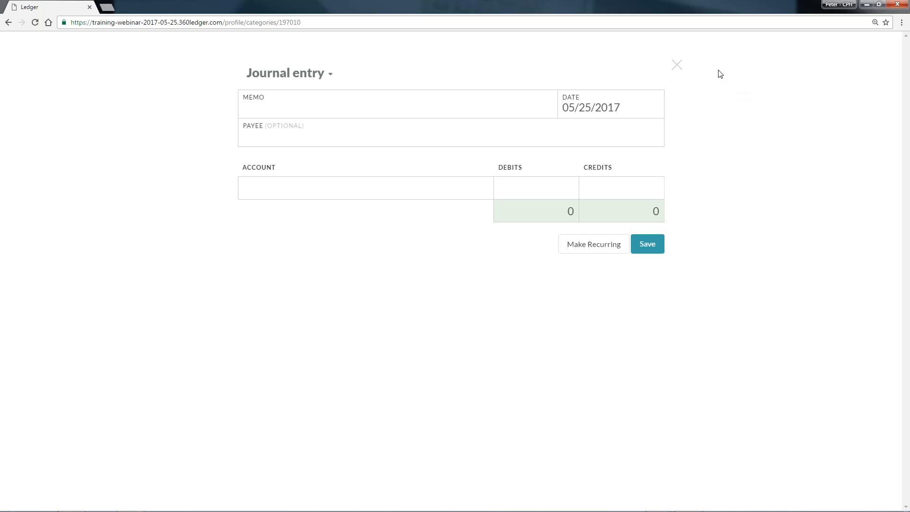
pyautogui.click(678, 67)
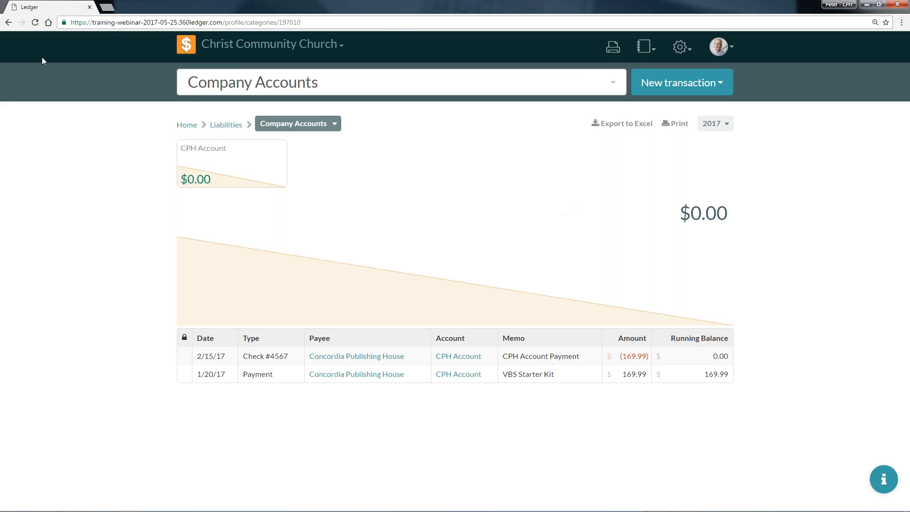
# In the Sam's Club payment "Snacks for VBS" on the home register, set both the Credit Card and Snacks amounts to $47.50.
pyautogui.click(195, 125)
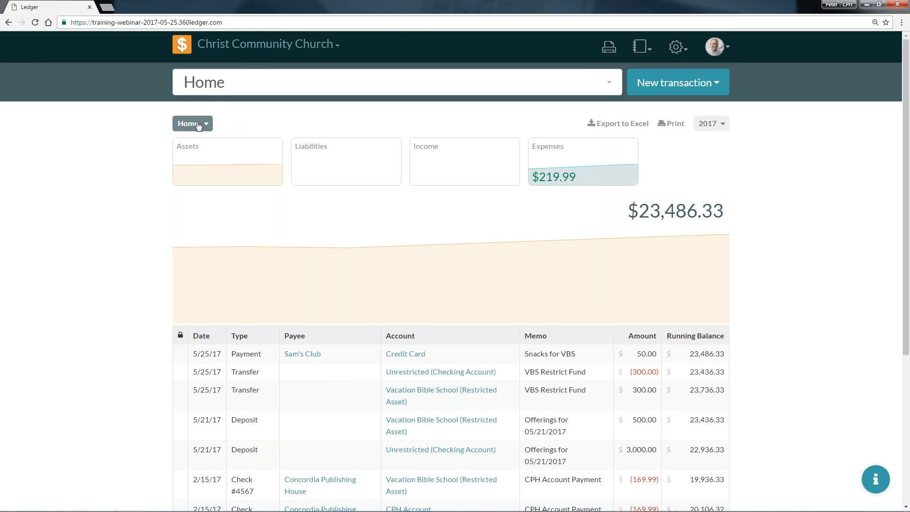
pyautogui.scroll(-4, 577, 307)
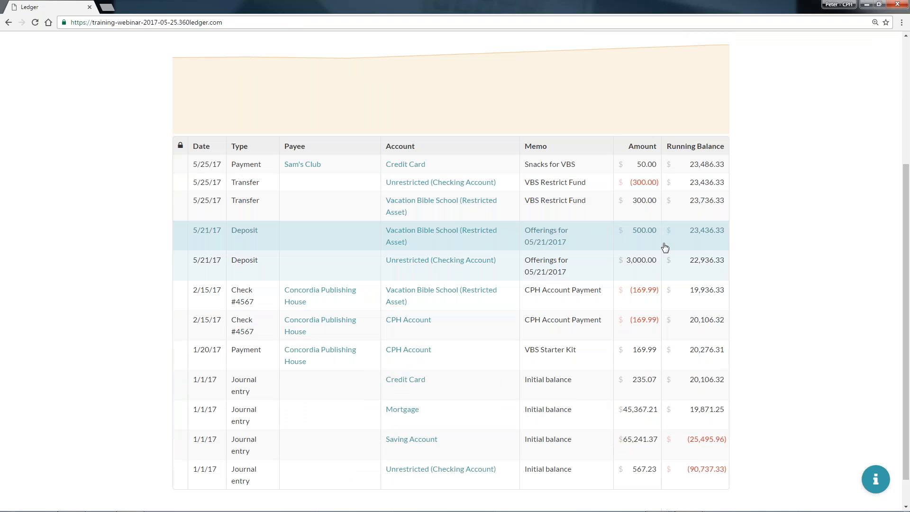
pyautogui.scroll(3, 594, 246)
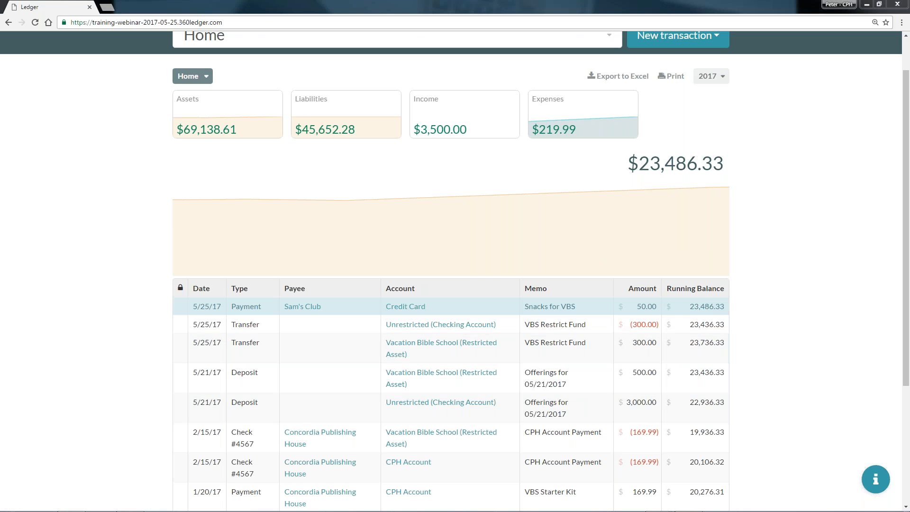
pyautogui.click(558, 308)
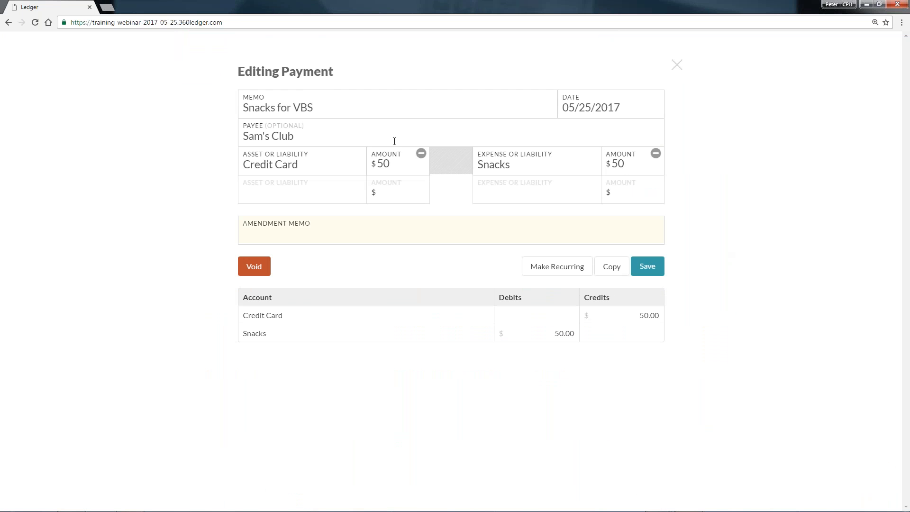
pyautogui.doubleClick(405, 163)
pyautogui.write('47.50')
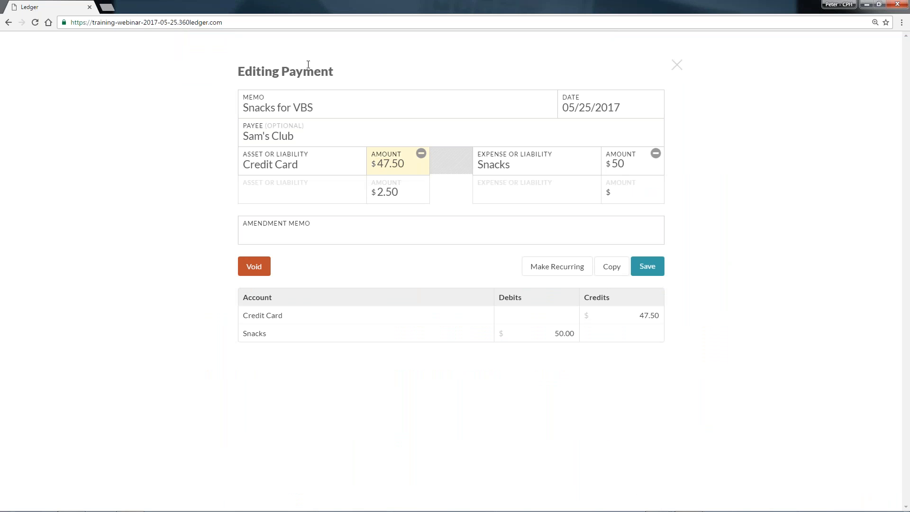
pyautogui.doubleClick(624, 161)
pyautogui.write('47.50')
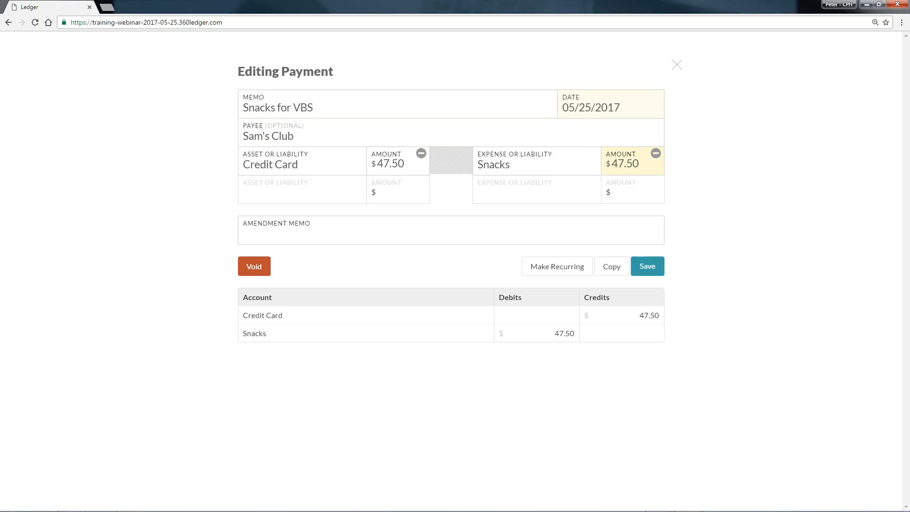
# Enter the amendment memo "Typo" on the Snacks for VBS payment and save the correction.
pyautogui.click(630, 232)
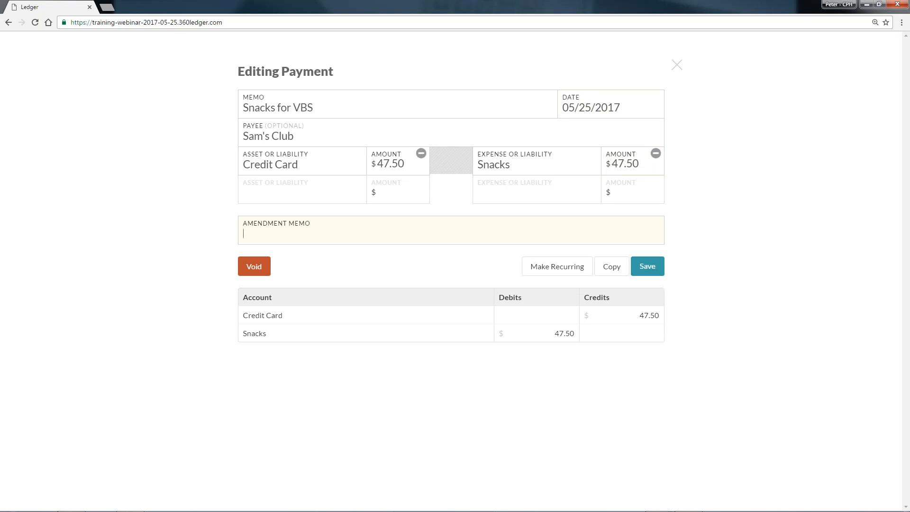
pyautogui.write('Typo')
pyautogui.click(658, 264)
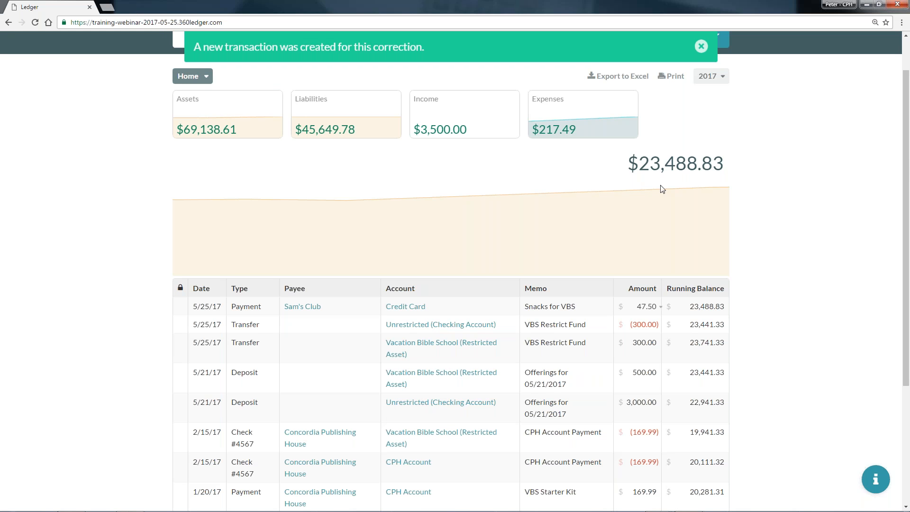
# Review the edit history of the Snacks for VBS payment, collapse it and dismiss the notification.
pyautogui.click(660, 308)
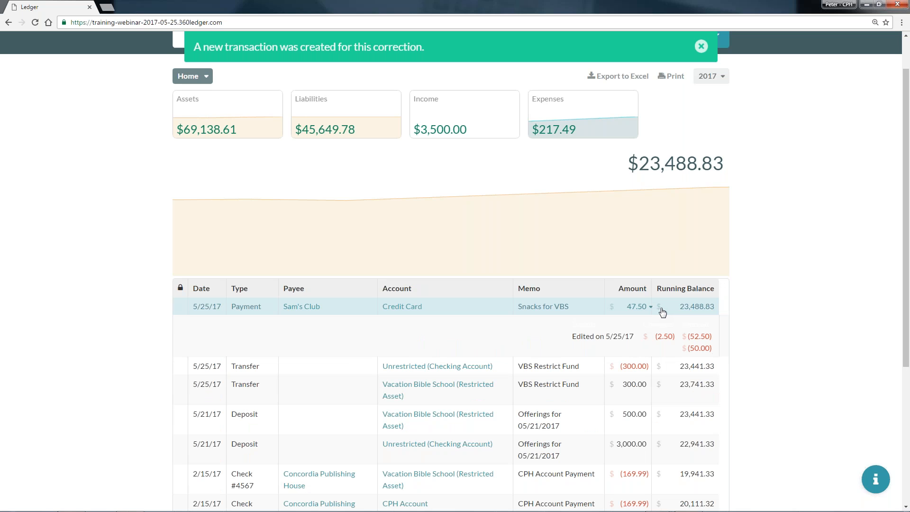
pyautogui.scroll(1, 575, 263)
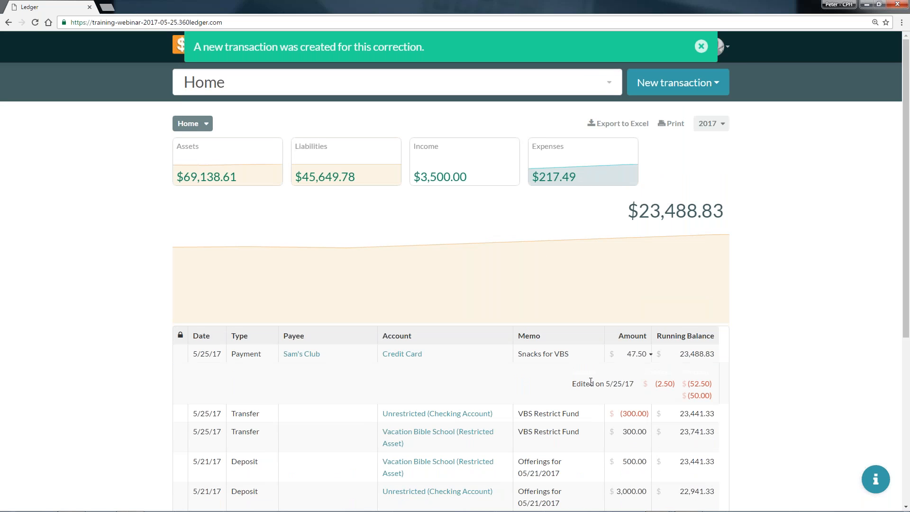
pyautogui.moveTo(604, 382); pyautogui.dragTo(601, 384)
pyautogui.click(650, 357)
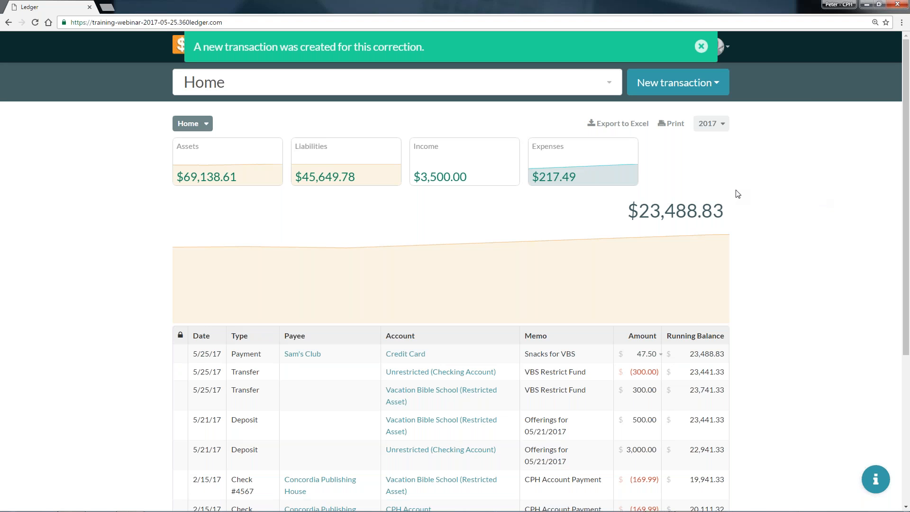
pyautogui.click(701, 46)
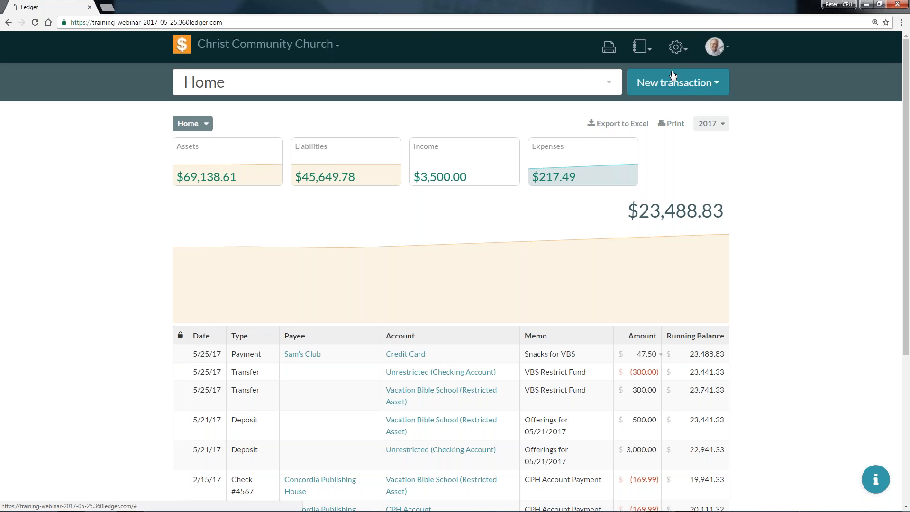
# Start a new payment with "Internet Company" as the payee.
pyautogui.click(711, 83)
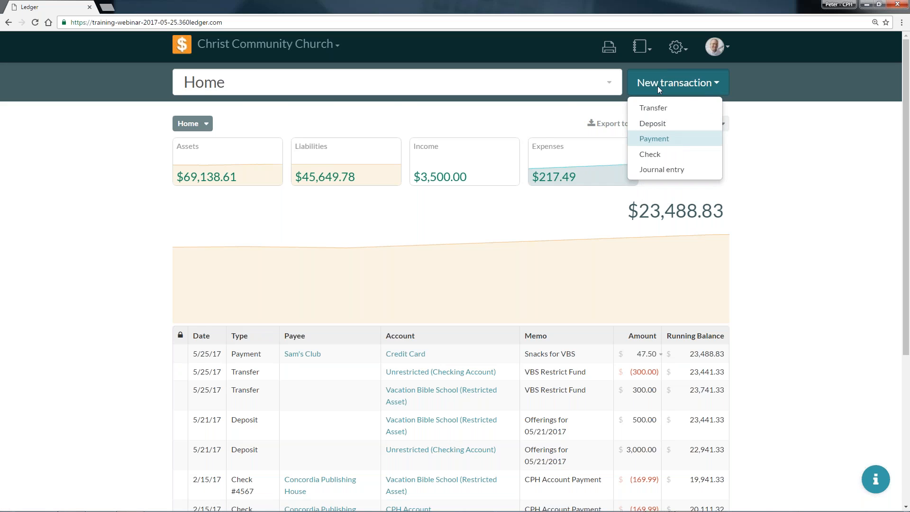
pyautogui.click(671, 141)
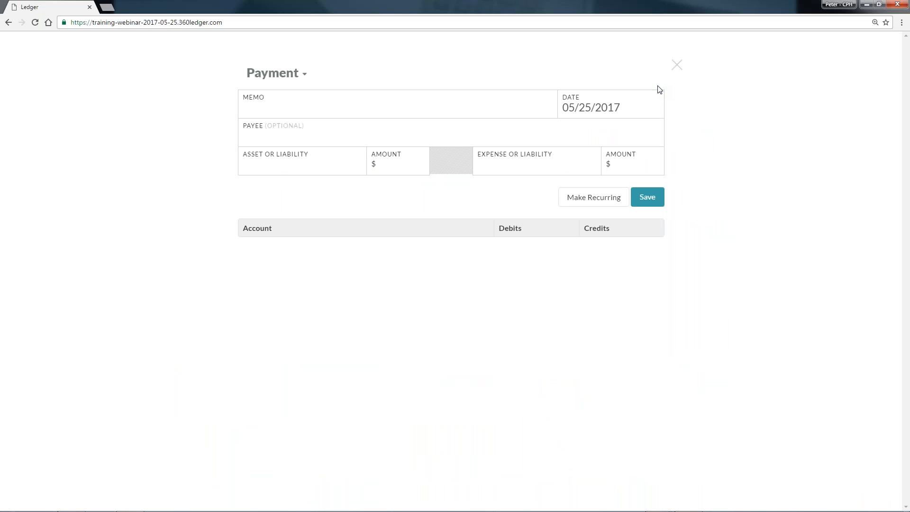
pyautogui.click(448, 142)
pyautogui.write('Internet Company')
# Pay $50 from the Unrestricted (Checking Account) asset to the Internet Fees expense.
pyautogui.click(301, 164)
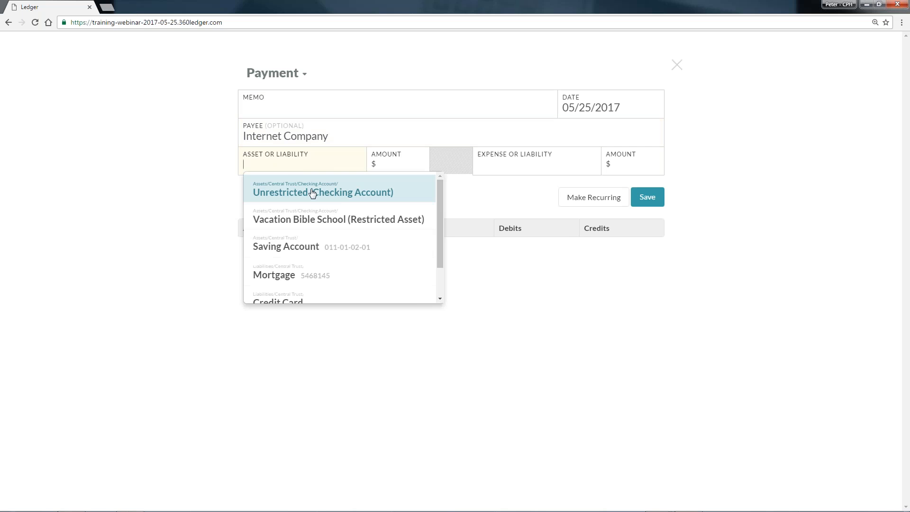
pyautogui.click(311, 189)
pyautogui.click(402, 166)
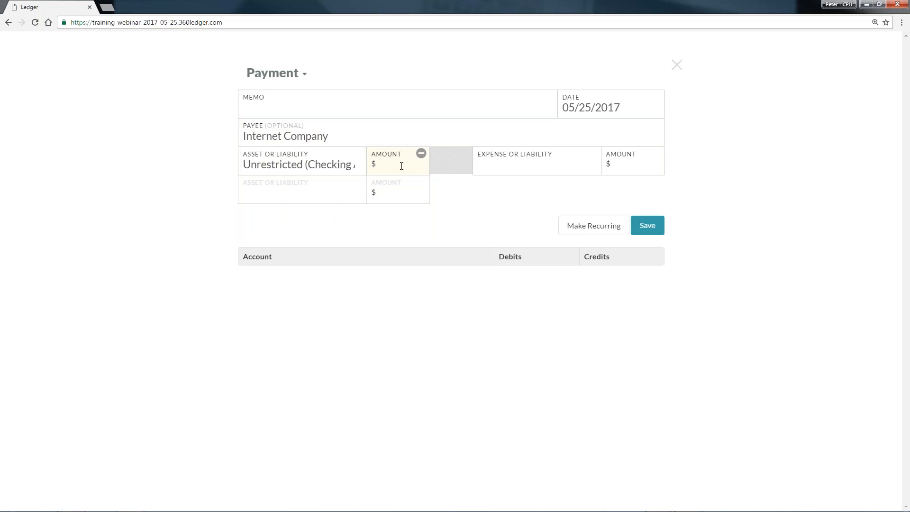
pyautogui.write('50')
pyautogui.click(488, 171)
pyautogui.scroll(-2, 528, 218)
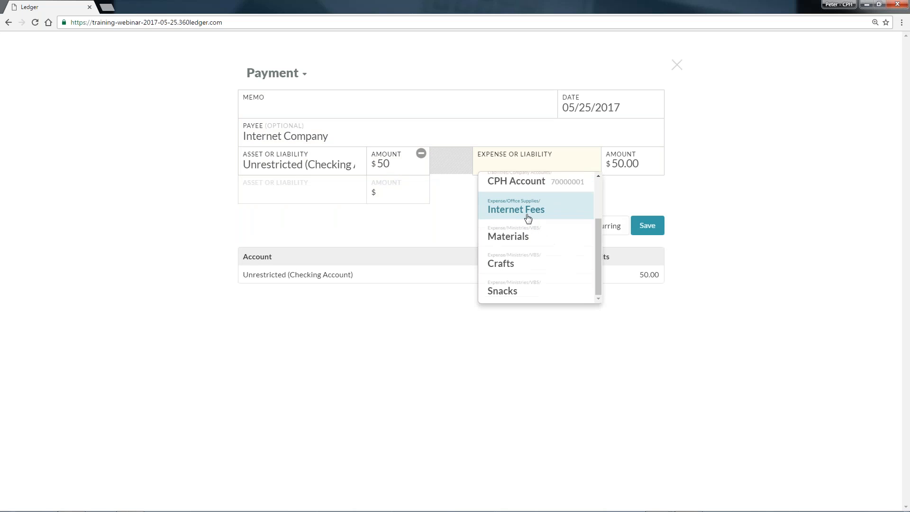
pyautogui.click(529, 217)
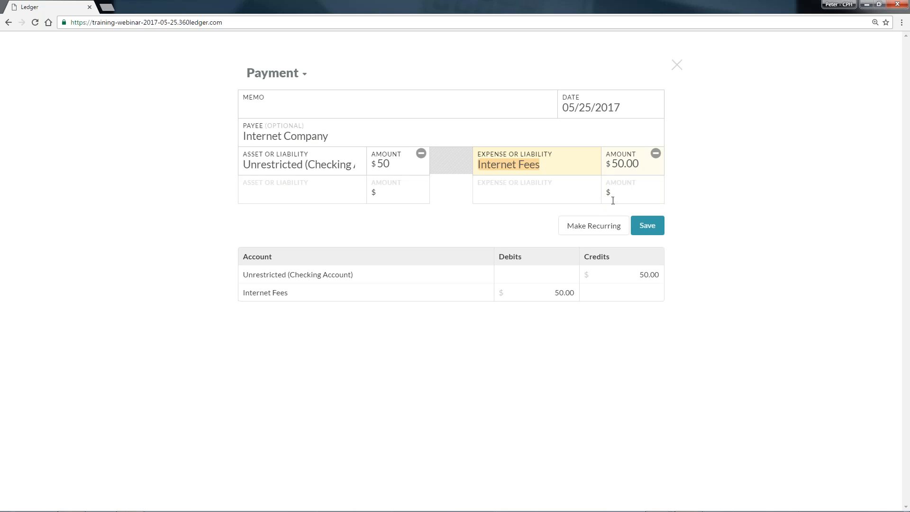
# Make the payment recurring with the name "Internet Fees" and have it occur every single month.
pyautogui.click(601, 229)
pyautogui.click(339, 264)
pyautogui.write('Internet Fees')
pyautogui.click(444, 262)
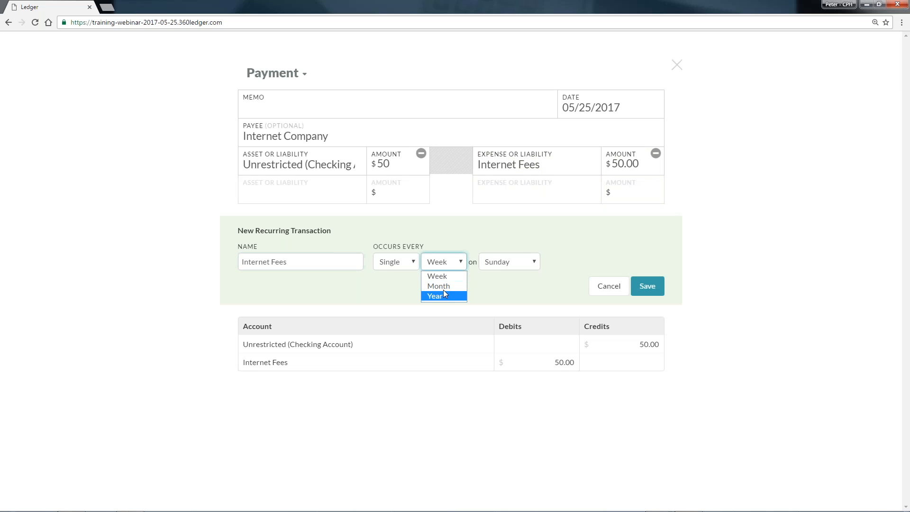
pyautogui.click(460, 284)
# Schedule the recurring payment on the 7th day of the month, save it and dismiss the notification.
pyautogui.click(505, 262)
pyautogui.click(542, 263)
pyautogui.click(506, 262)
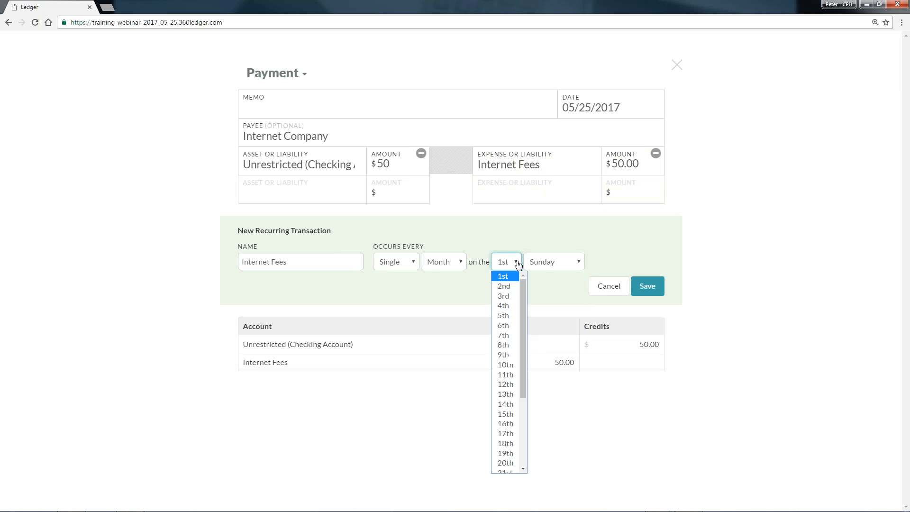
pyautogui.click(505, 335)
pyautogui.click(548, 264)
pyautogui.click(541, 275)
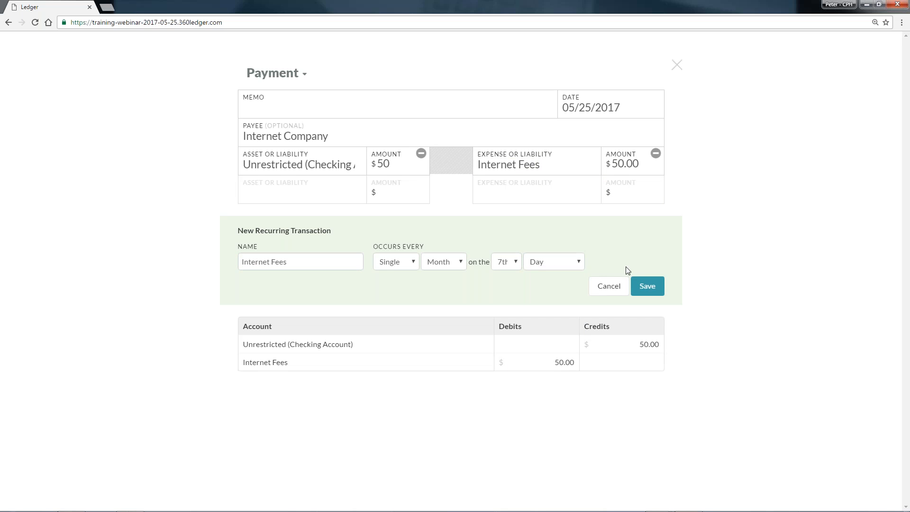
pyautogui.click(651, 290)
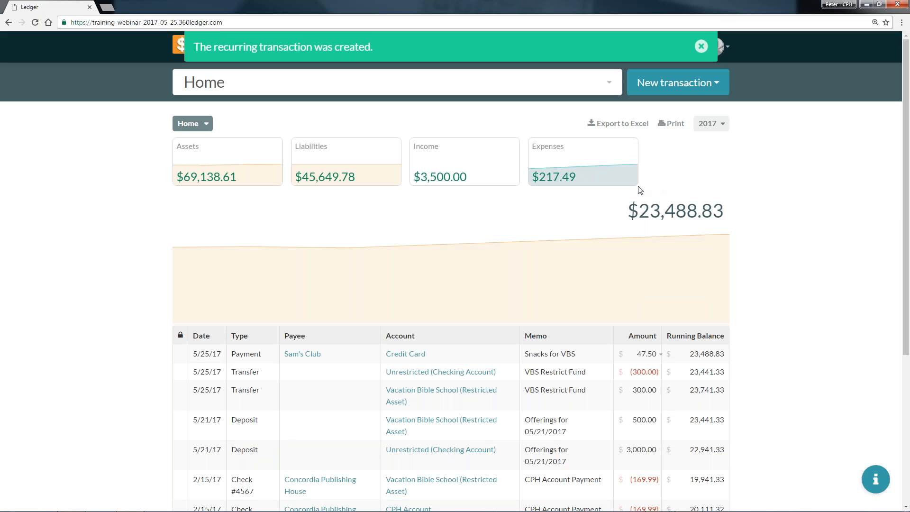
pyautogui.click(701, 46)
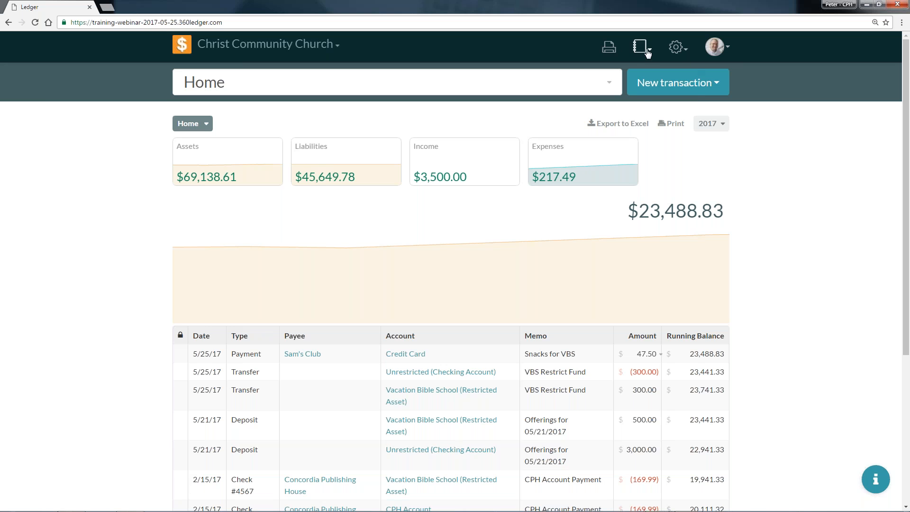
# Open the list of recurring transactions in the settings to check the Internet Fees entry.
pyautogui.click(677, 47)
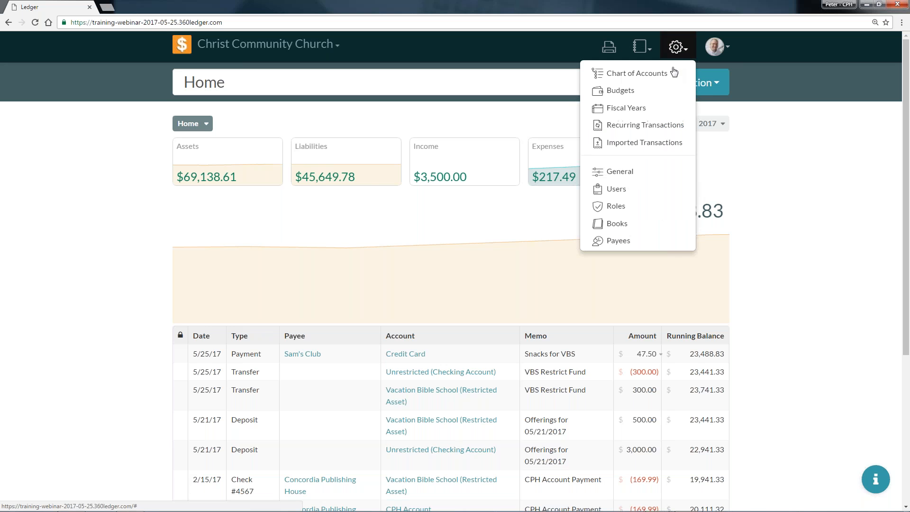
pyautogui.click(630, 125)
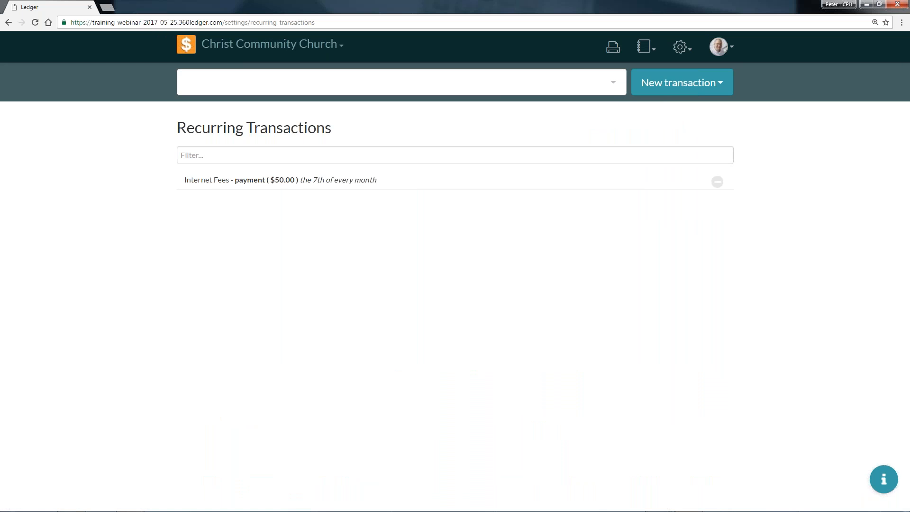
pyautogui.click(680, 46)
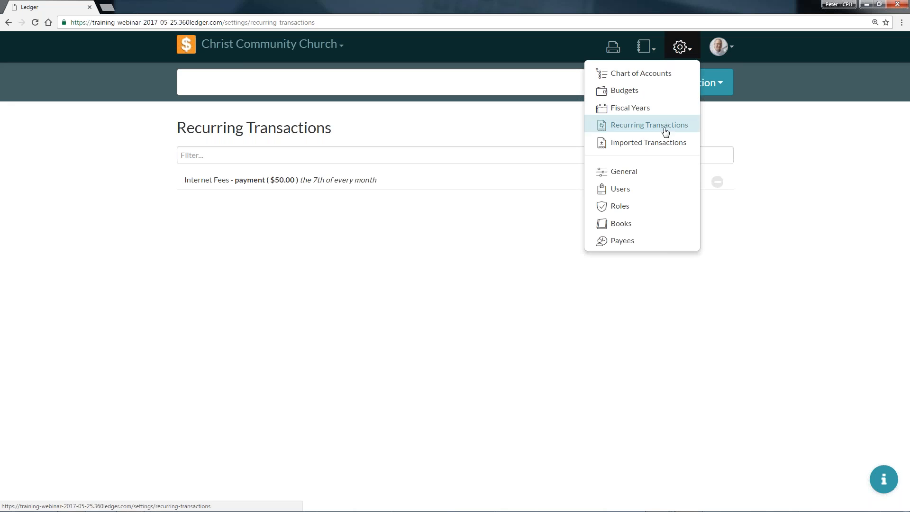
pyautogui.click(431, 223)
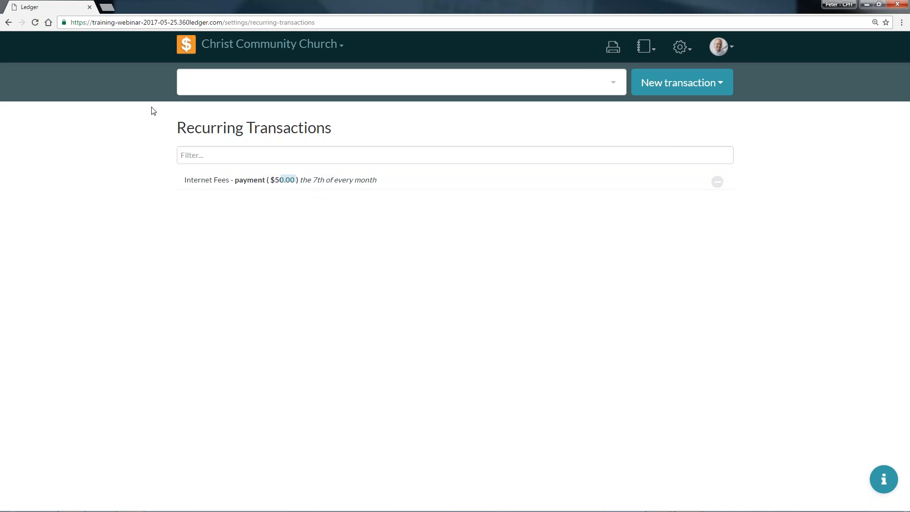
# From the home page, start a copy of the Snacks for VBS payment and close it without saving.
pyautogui.click(185, 52)
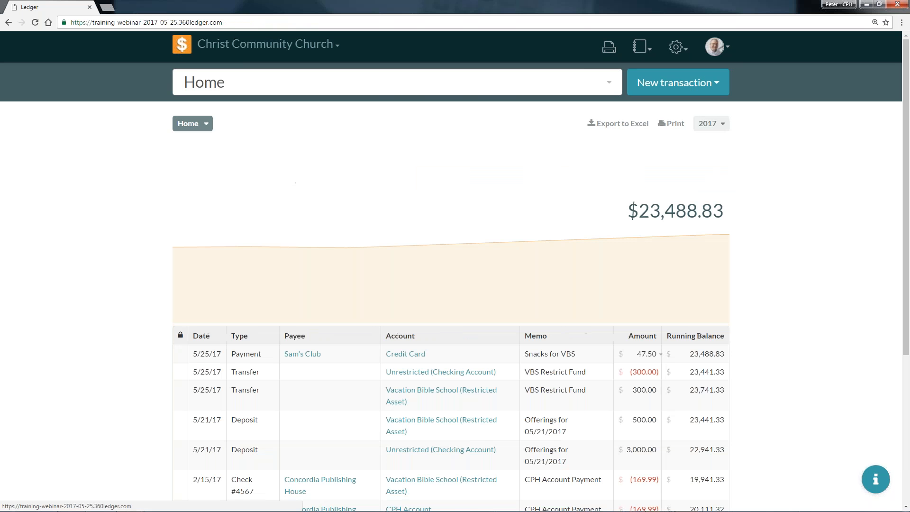
pyautogui.click(478, 353)
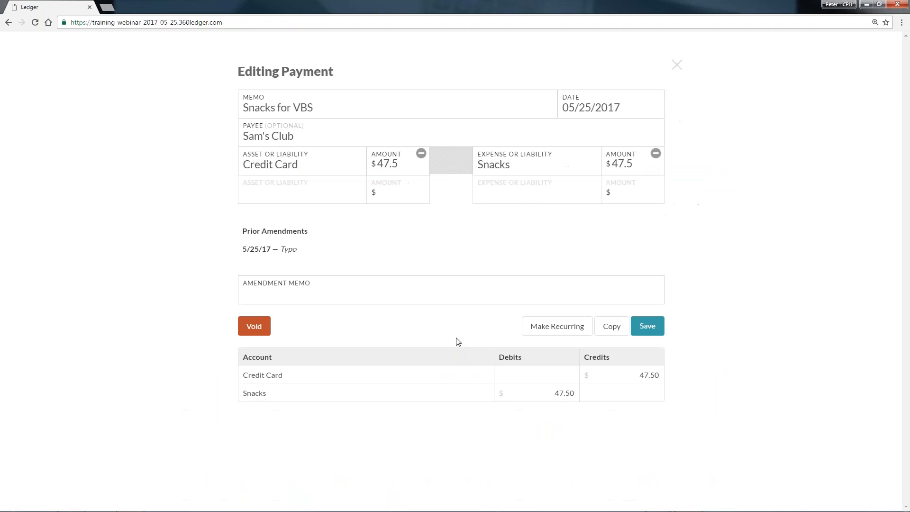
pyautogui.click(614, 333)
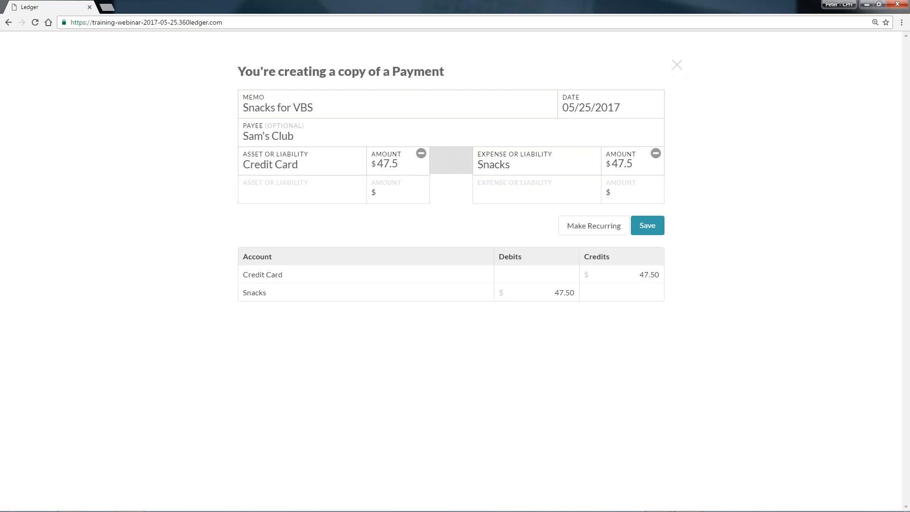
pyautogui.click(677, 64)
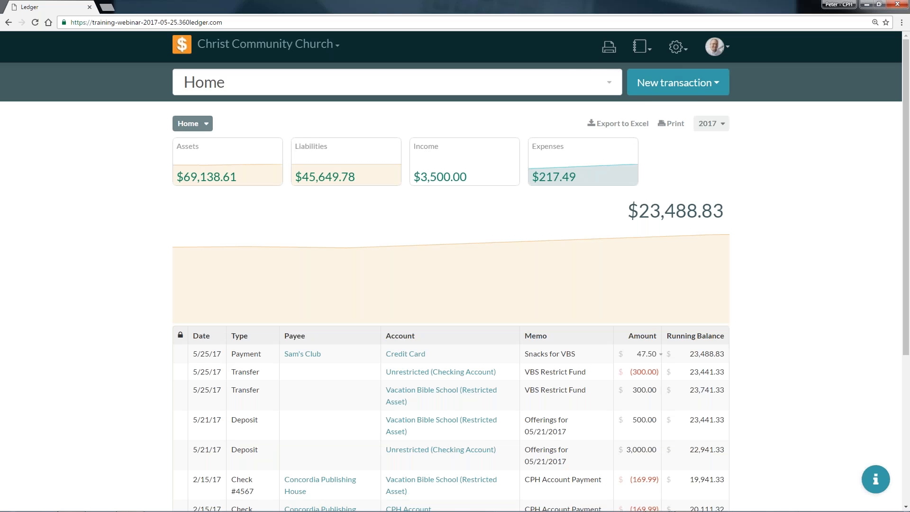
# Look at the Imported Transactions settings for importing a Paychex file and return to the home page.
pyautogui.click(677, 46)
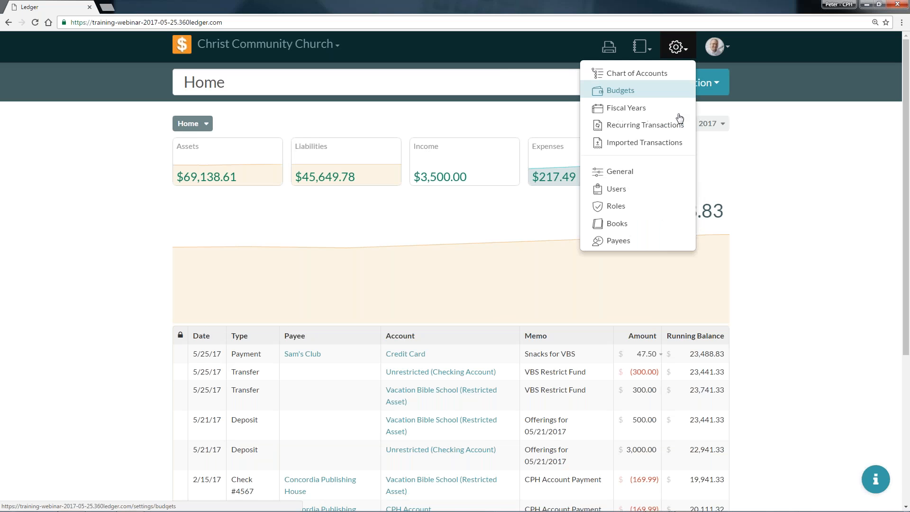
pyautogui.click(672, 142)
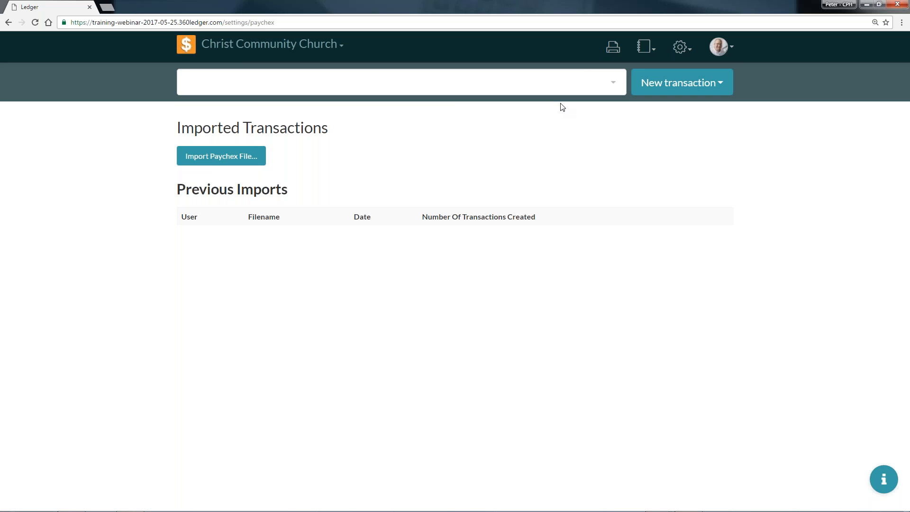
pyautogui.click(183, 46)
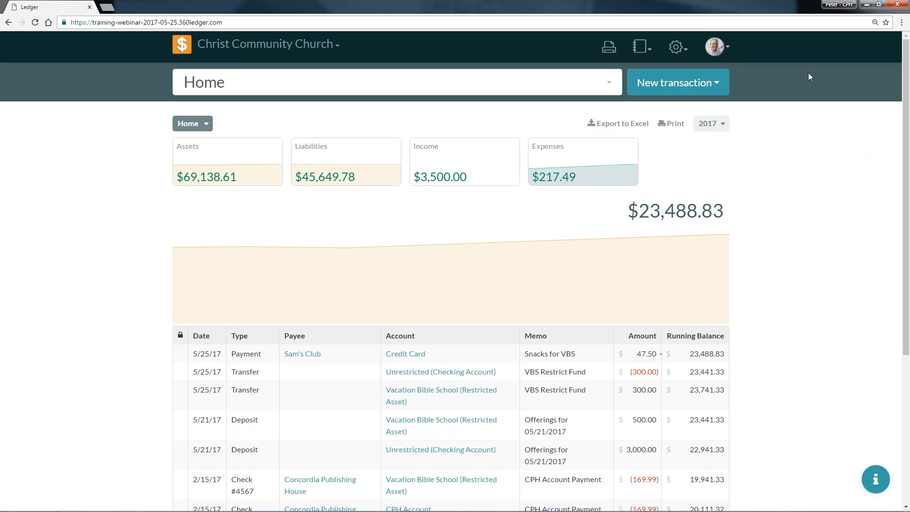
# Drill down through Assets and Central Trust to the Checking Account to view its funds and transactions.
pyautogui.click(239, 164)
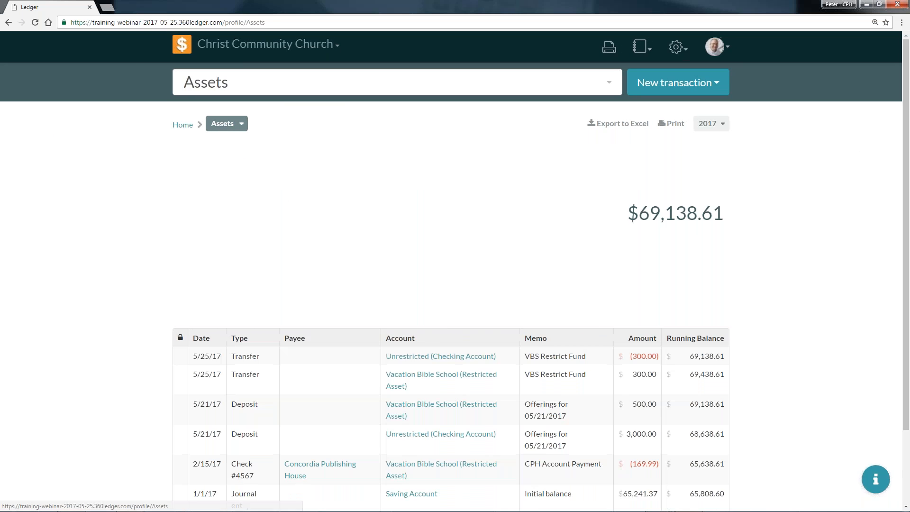
pyautogui.click(238, 176)
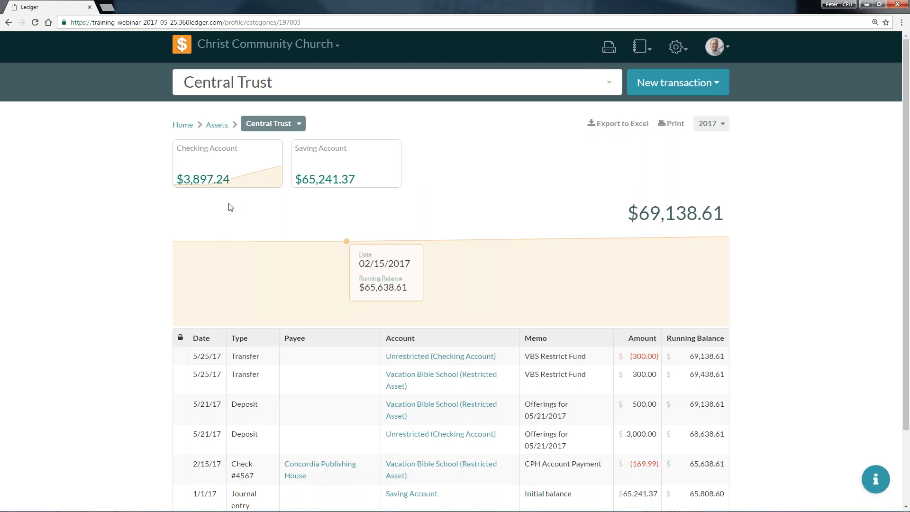
pyautogui.click(242, 177)
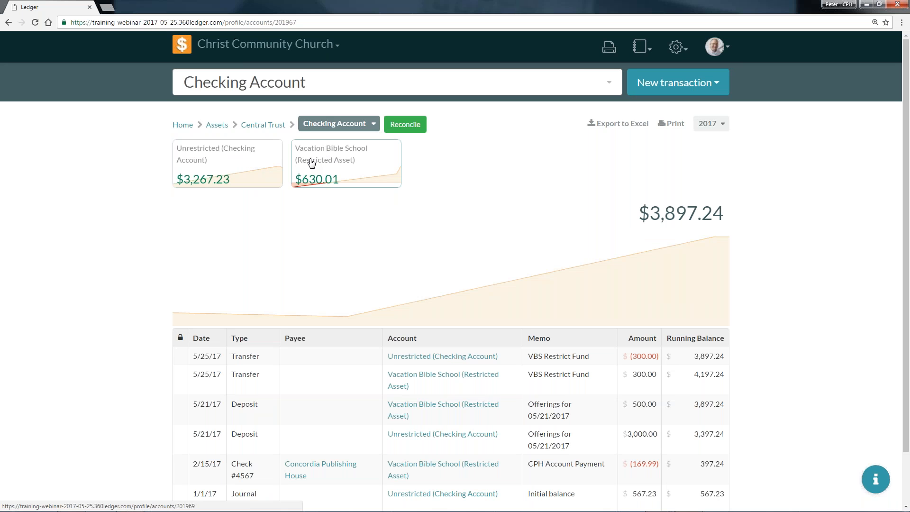
# Try reconciling the Checking Account by marking the 2/15/17 check and both 5/21/17 deposits, and cancel the reconciliation.
pyautogui.click(415, 133)
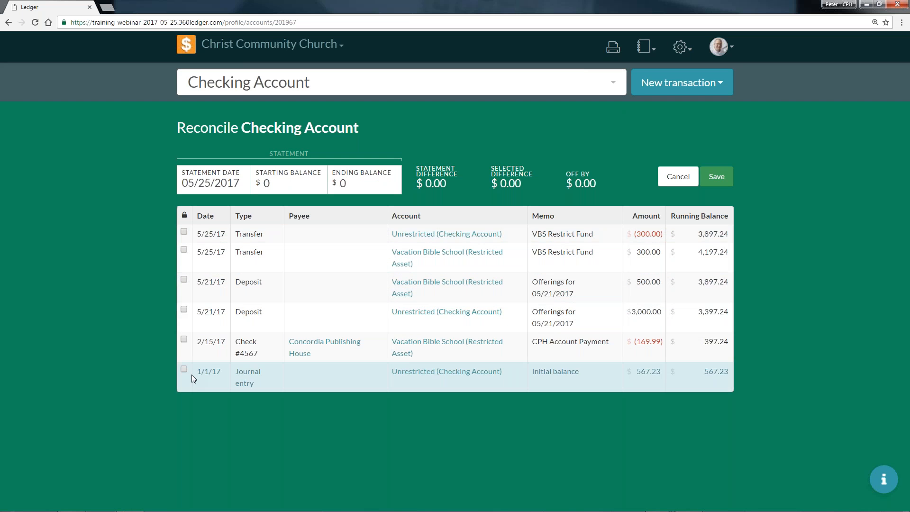
pyautogui.click(184, 339)
pyautogui.click(184, 309)
pyautogui.click(549, 287)
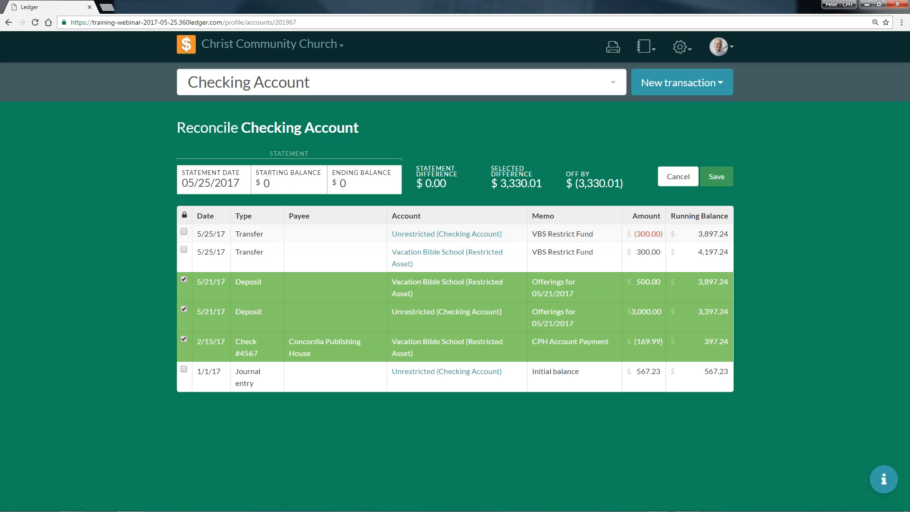
pyautogui.click(678, 178)
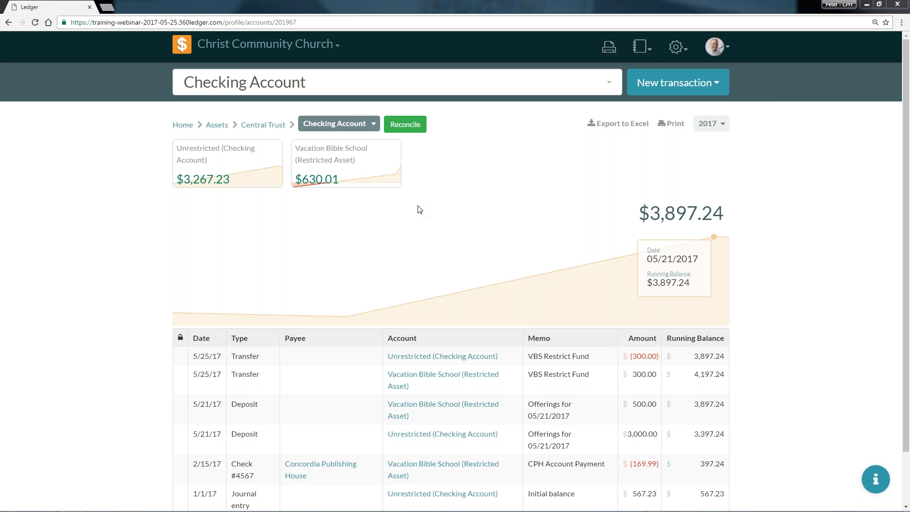
# Review the General Ledger report, view its transaction type filter and group the entries by account.
pyautogui.click(647, 49)
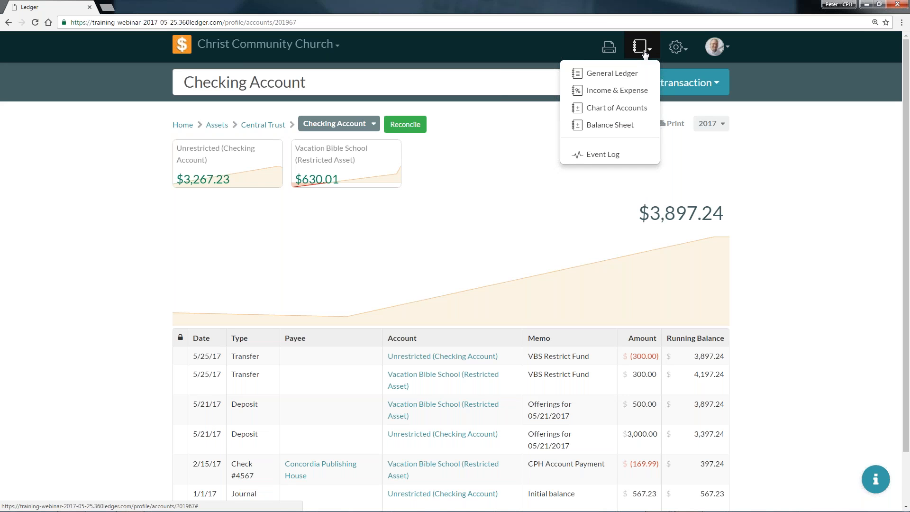
pyautogui.click(595, 74)
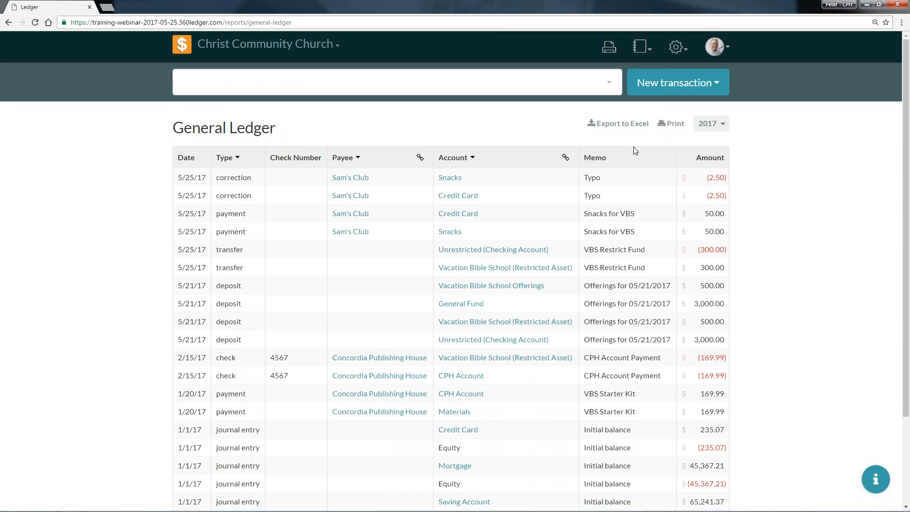
pyautogui.scroll(-1, 648, 149)
pyautogui.scroll(-2, 511, 130)
pyautogui.scroll(3, 258, 149)
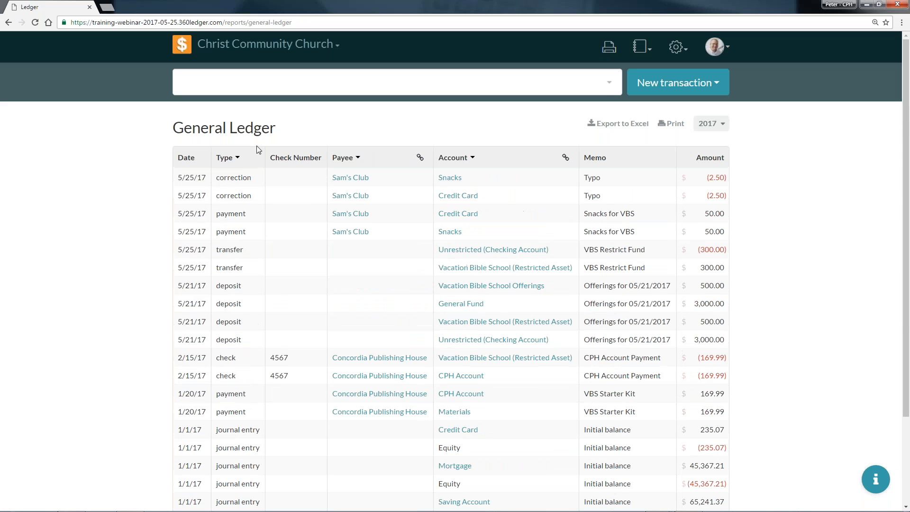
pyautogui.click(234, 162)
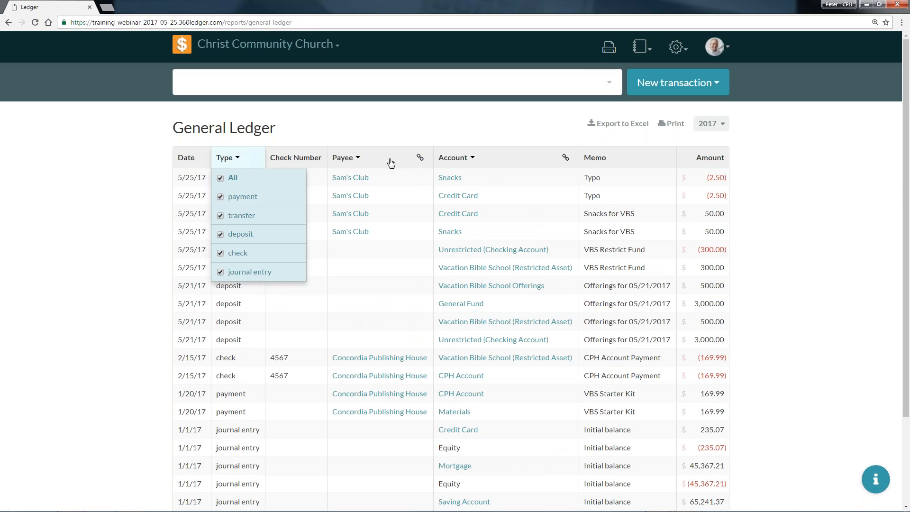
pyautogui.click(565, 159)
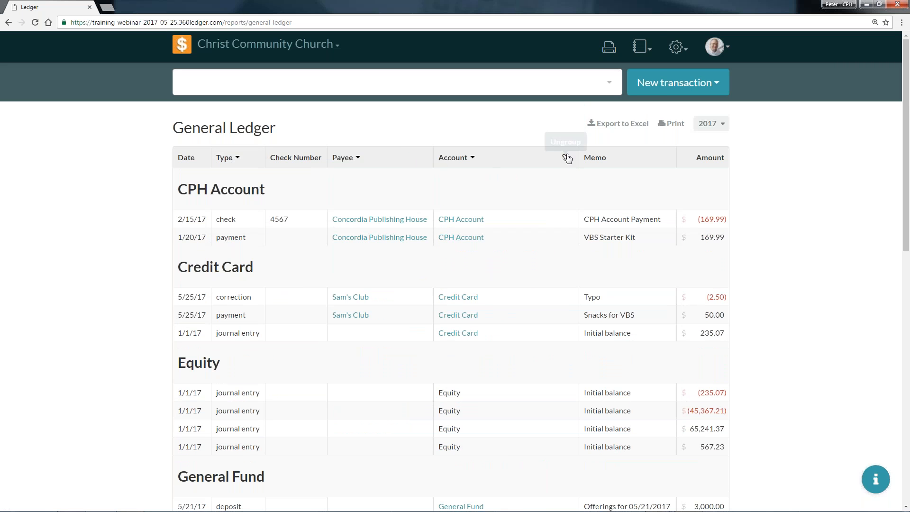
# Open the Income & Expense report and review the 2017 budget against the actual amounts.
pyautogui.click(641, 46)
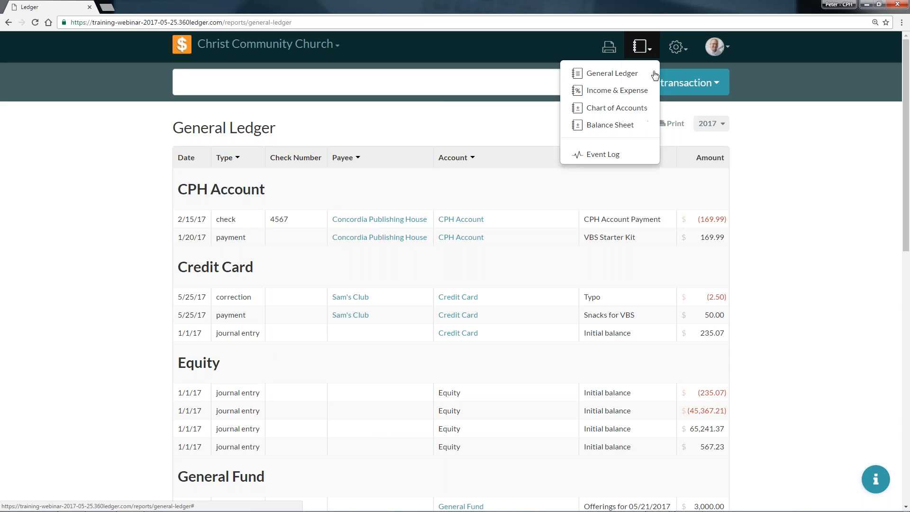
pyautogui.click(623, 91)
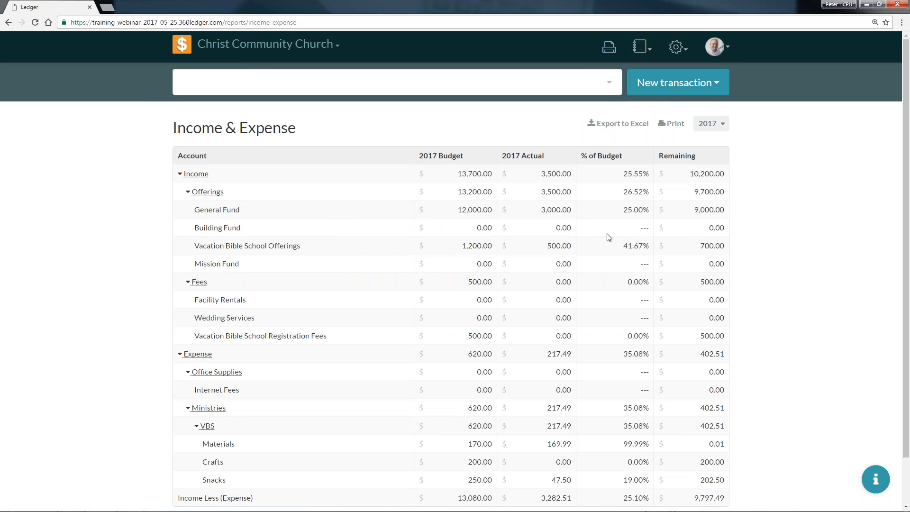
pyautogui.scroll(-1, 502, 220)
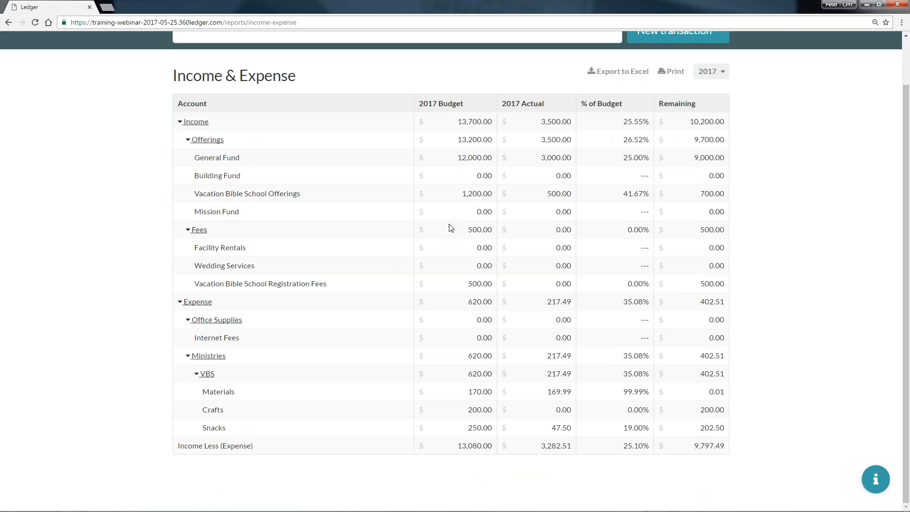
pyautogui.scroll(1, 619, 249)
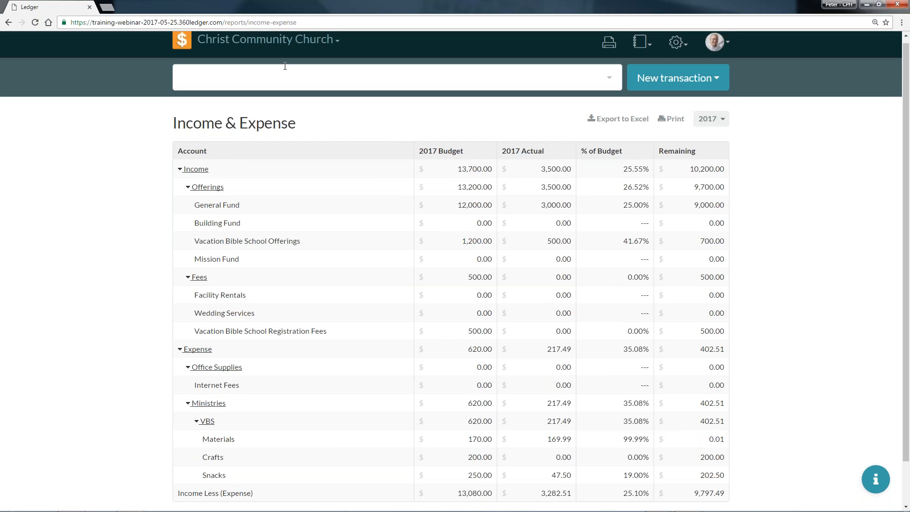
# Limit the Income & Expense report to Q1 2017 and review the quarter's figures.
pyautogui.click(710, 119)
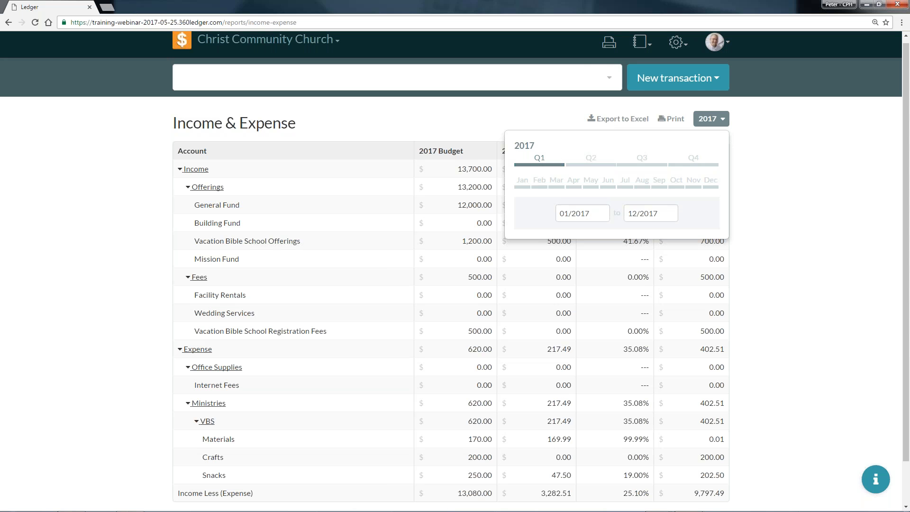
pyautogui.click(536, 164)
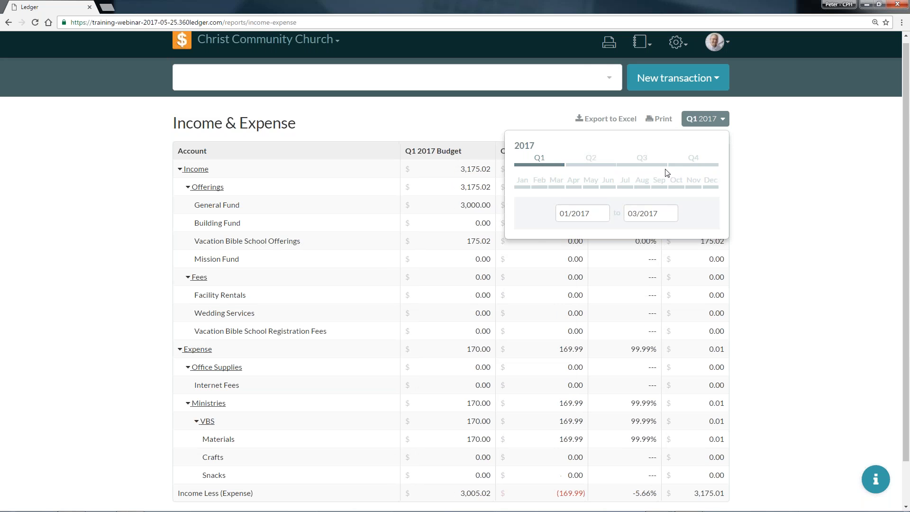
pyautogui.click(720, 125)
pyautogui.scroll(-1, 600, 176)
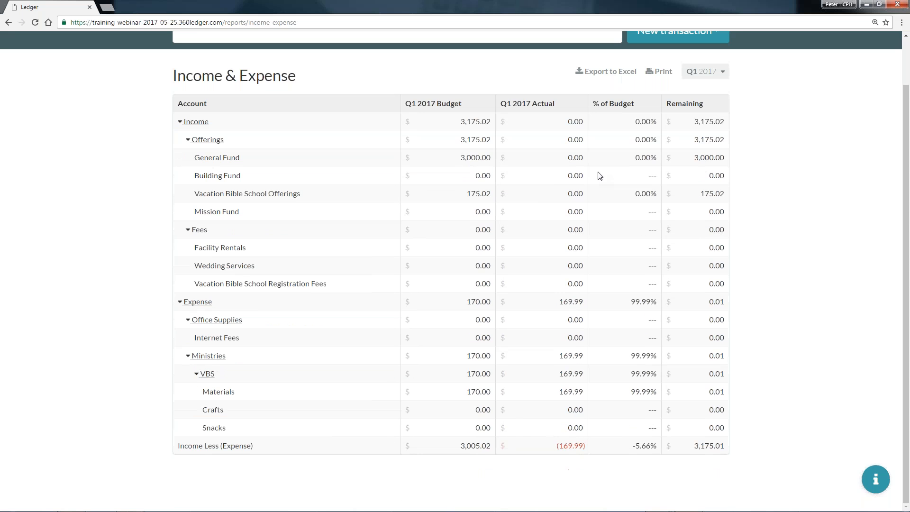
pyautogui.scroll(1, 621, 182)
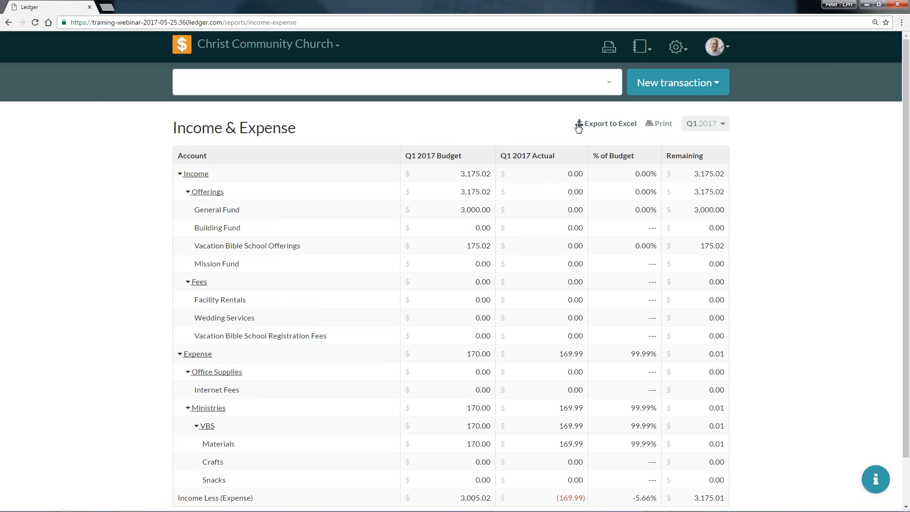
# Collapse the Income and Expense groups to their totals and expand them again to review the accounts.
pyautogui.click(180, 175)
pyautogui.click(182, 195)
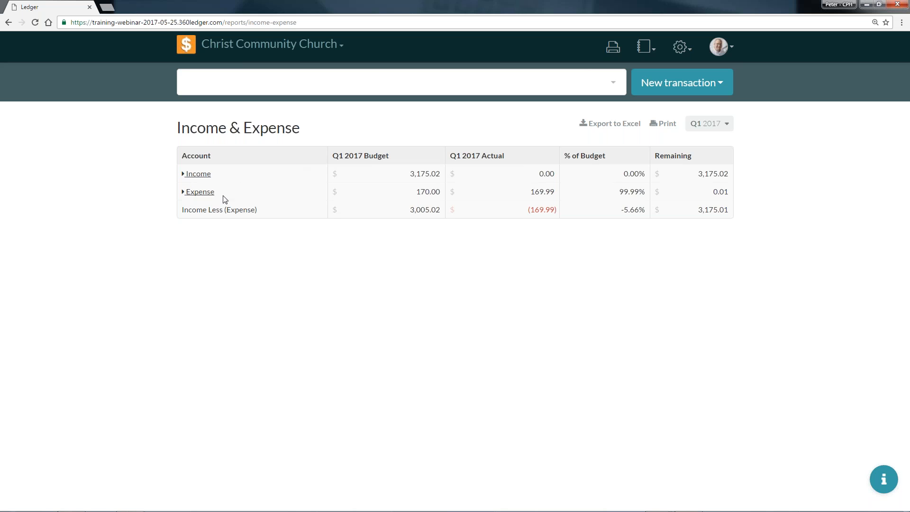
pyautogui.click(183, 175)
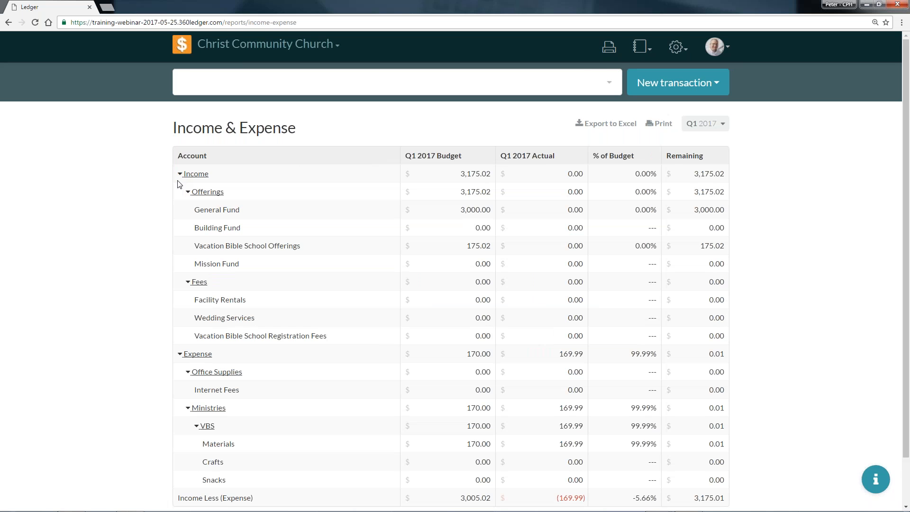
pyautogui.scroll(-1, 420, 193)
pyautogui.scroll(1, 442, 140)
# In the Roles settings, start a new role named VBS Director that applies to Christ Community Church.
pyautogui.click(641, 46)
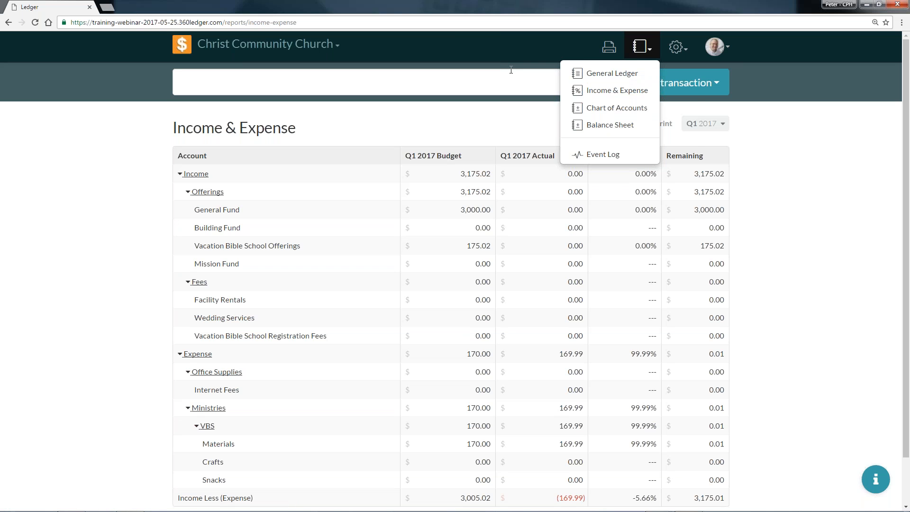
pyautogui.click(686, 51)
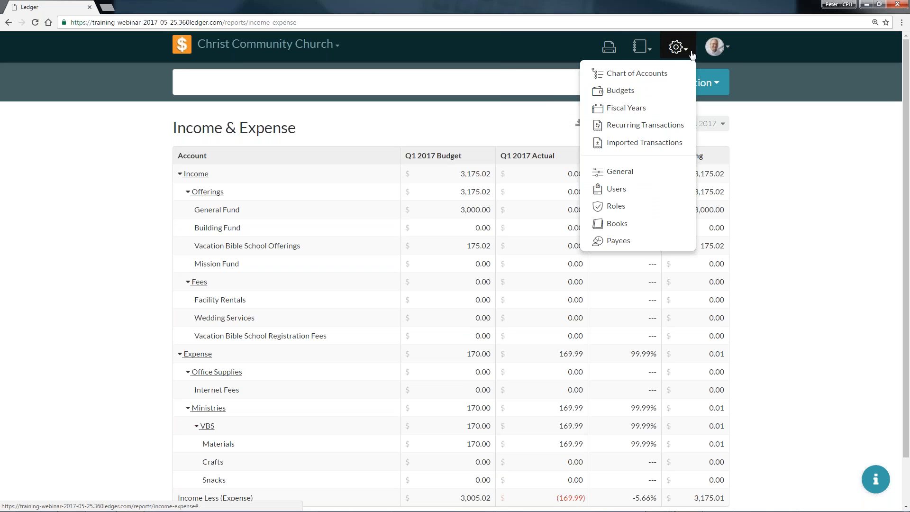
pyautogui.click(666, 208)
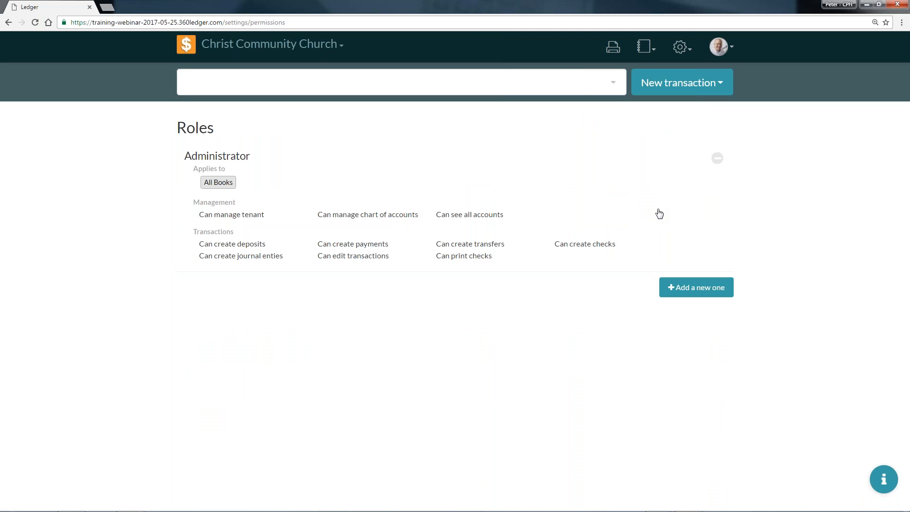
pyautogui.click(678, 287)
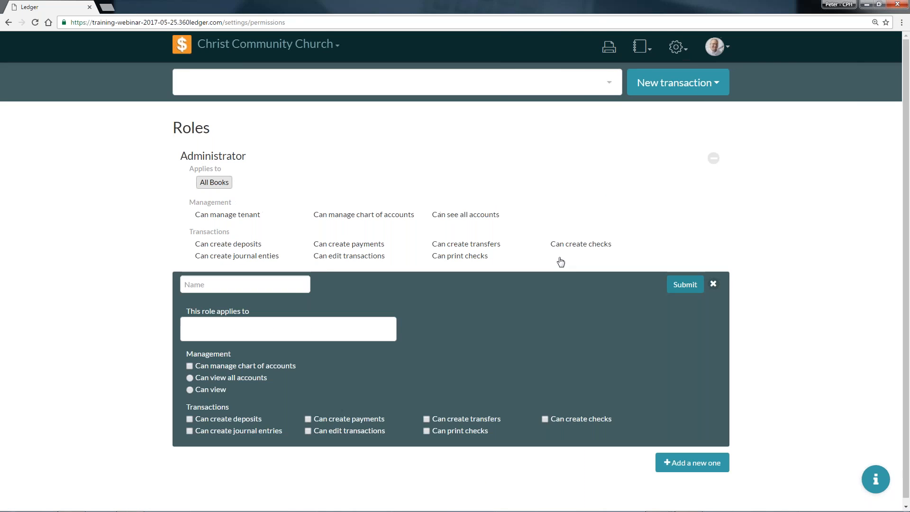
pyautogui.write('VBS D')
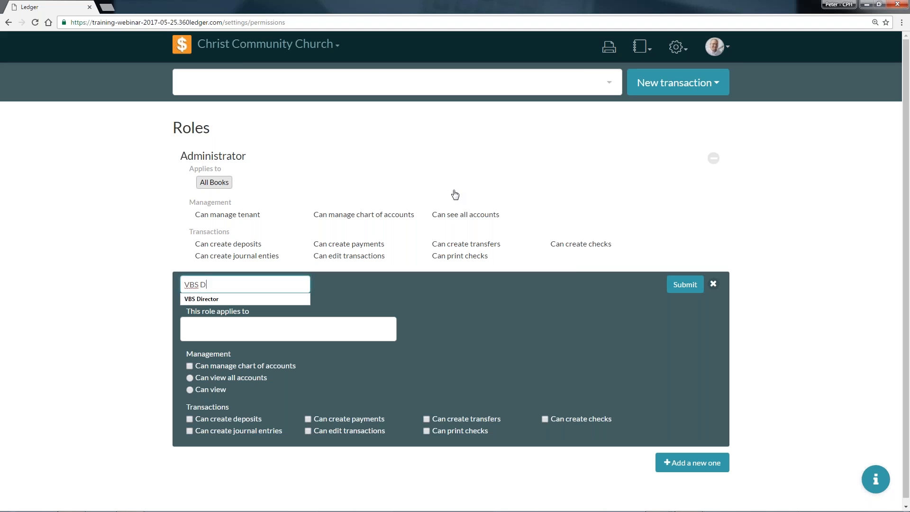
pyautogui.write('irector')
pyautogui.click(338, 328)
pyautogui.click(256, 370)
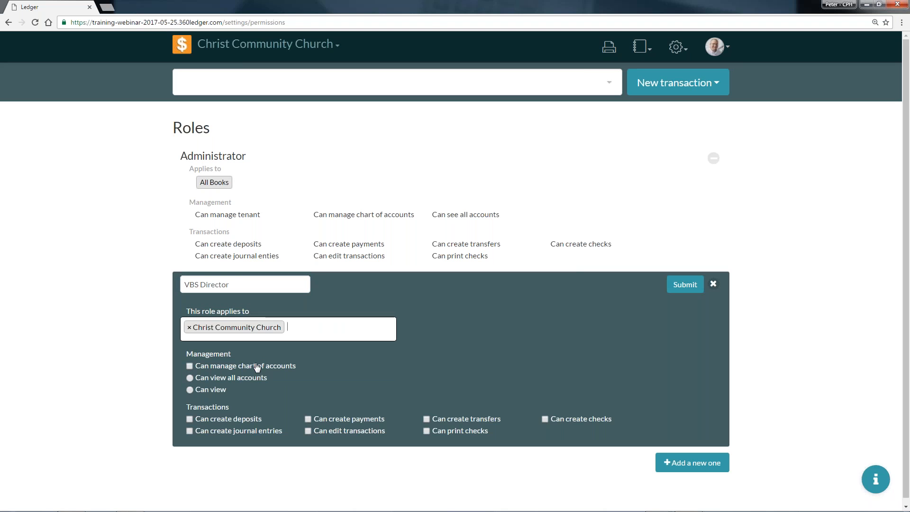
# Give the VBS Director role the Can view option and permission to create deposits, payments, transfers and checks.
pyautogui.click(215, 391)
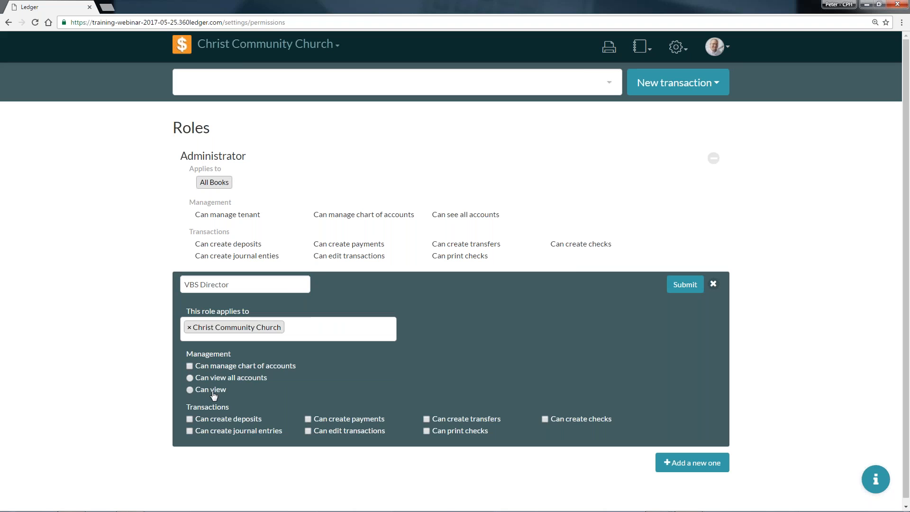
pyautogui.click(190, 389)
pyautogui.click(249, 424)
pyautogui.click(375, 420)
pyautogui.click(478, 421)
pyautogui.click(571, 418)
pyautogui.click(463, 418)
pyautogui.click(427, 420)
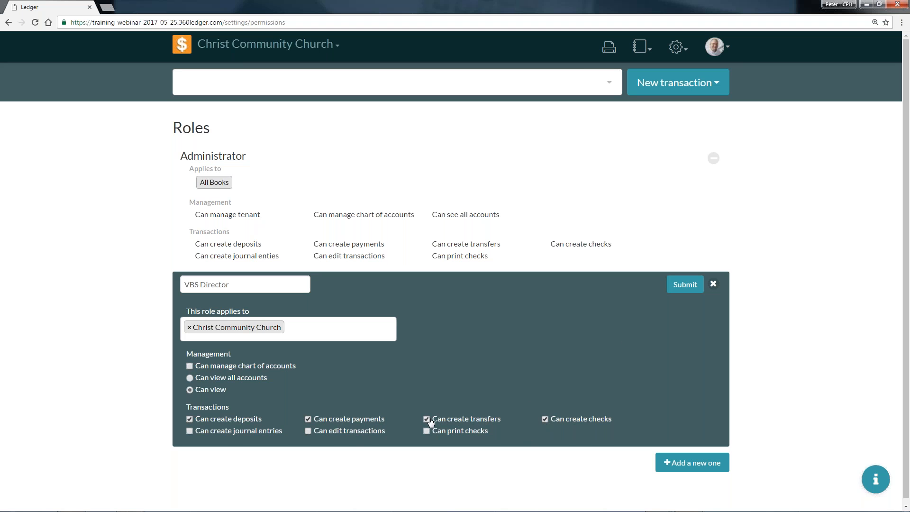
# Create the VBS Director role, reopen it and grant access to the Vacation Bible School (Restricted Asset) and Credit Card accounts.
pyautogui.click(673, 291)
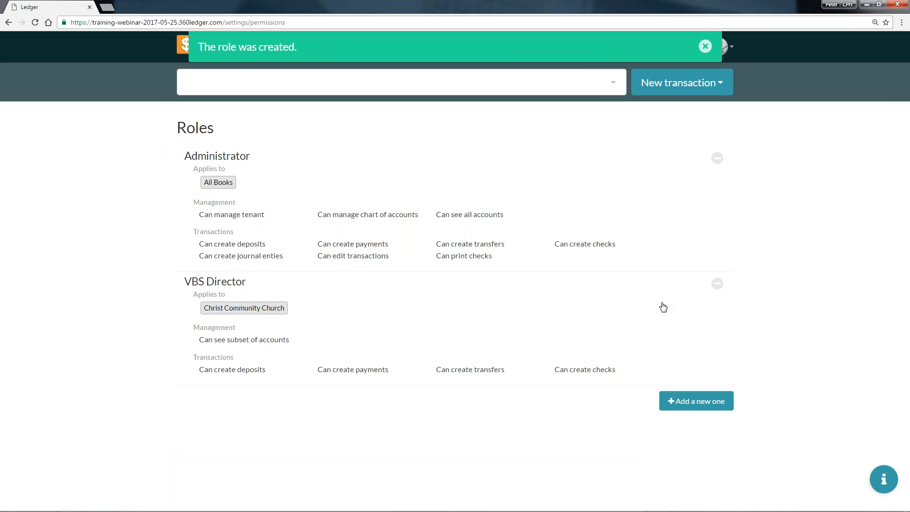
pyautogui.click(278, 345)
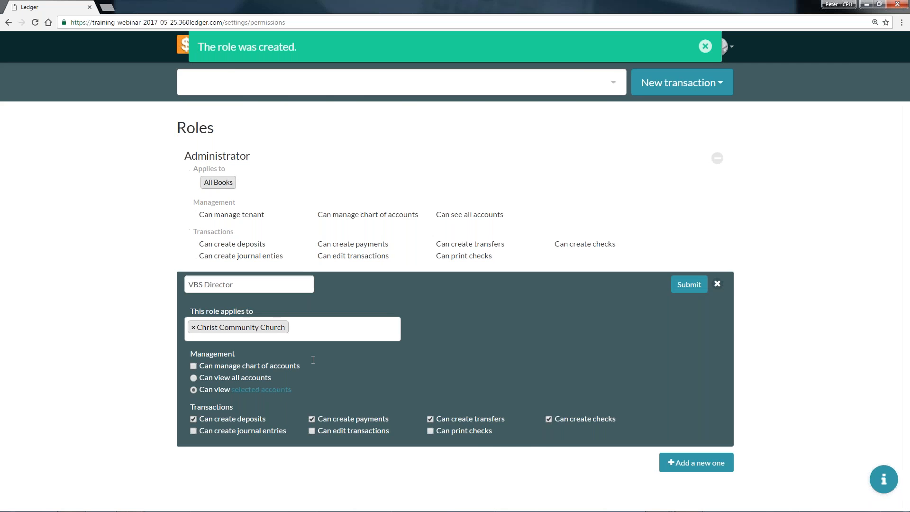
pyautogui.click(261, 389)
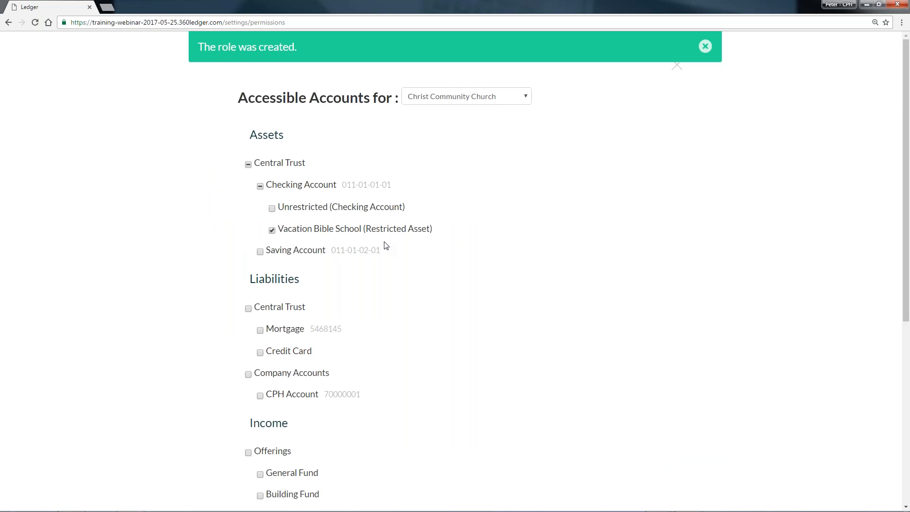
pyautogui.scroll(-4, 386, 251)
pyautogui.scroll(-1, 372, 258)
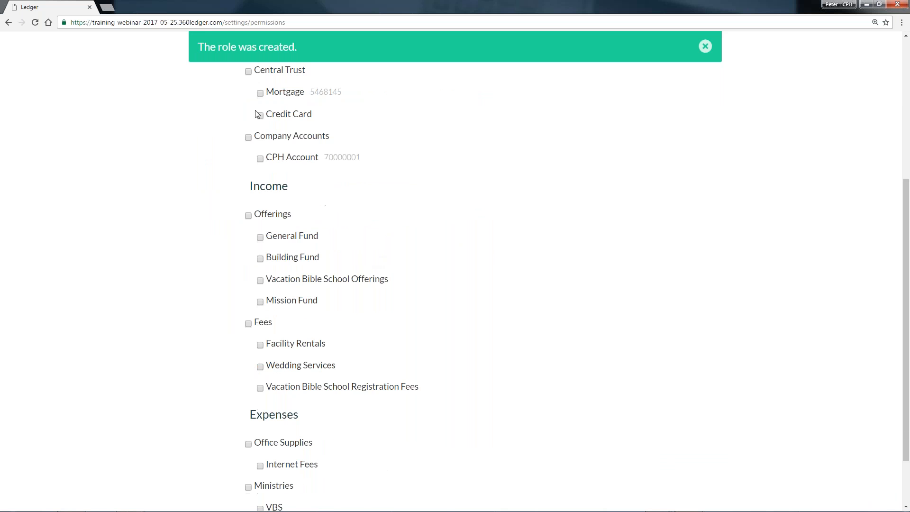
# Add Vacation Bible School Offerings, Vacation Bible School Registration Fees and the VBS expense group to the accessible accounts and save the role.
pyautogui.click(260, 280)
pyautogui.scroll(-2, 279, 282)
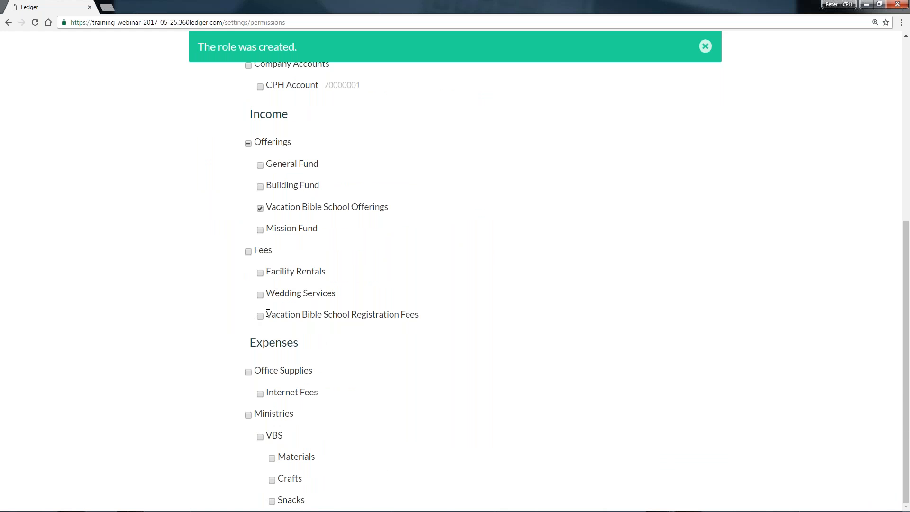
pyautogui.click(260, 316)
pyautogui.click(260, 437)
pyautogui.scroll(7, 557, 284)
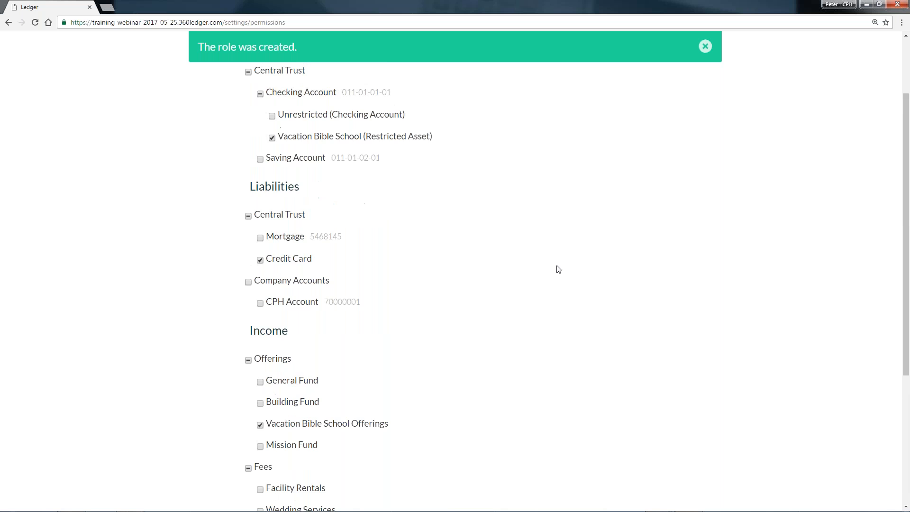
pyautogui.click(706, 47)
pyautogui.click(677, 65)
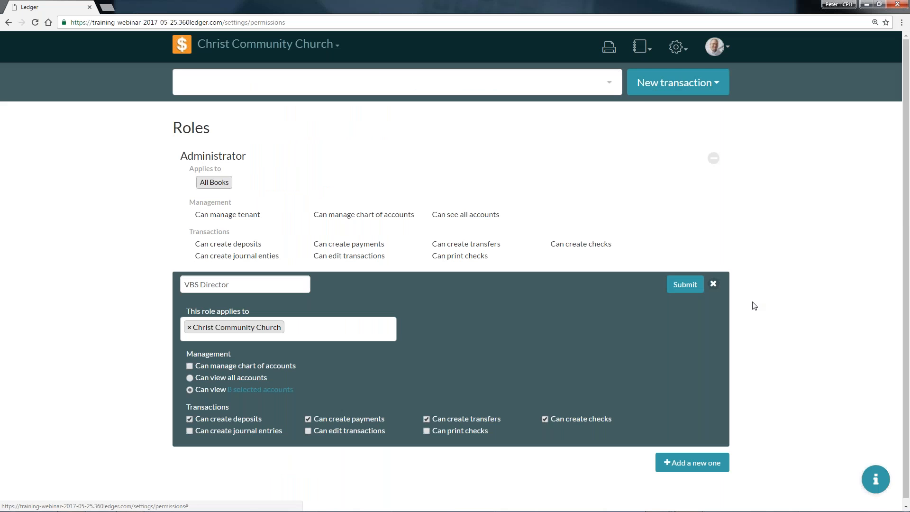
pyautogui.click(693, 288)
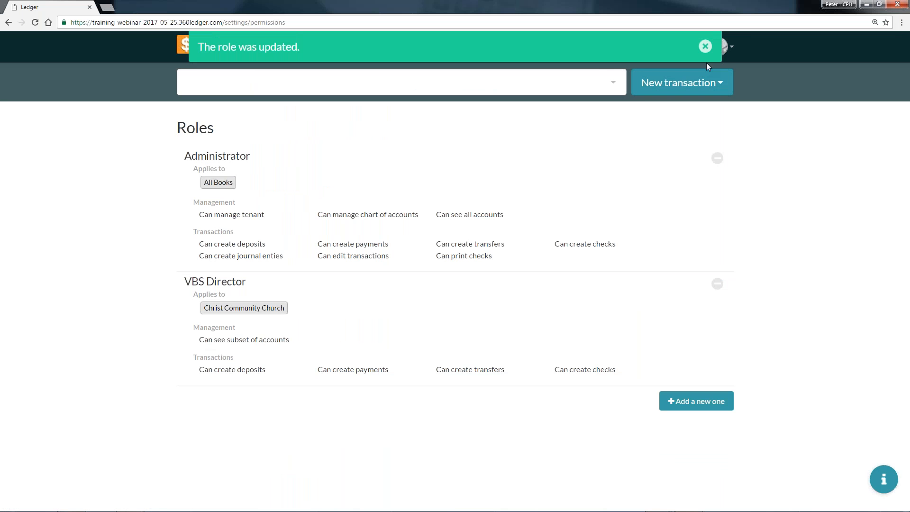
pyautogui.click(706, 46)
# Add a new user in the Users settings with the person's e-mail address and the VBS Director role.
pyautogui.click(681, 46)
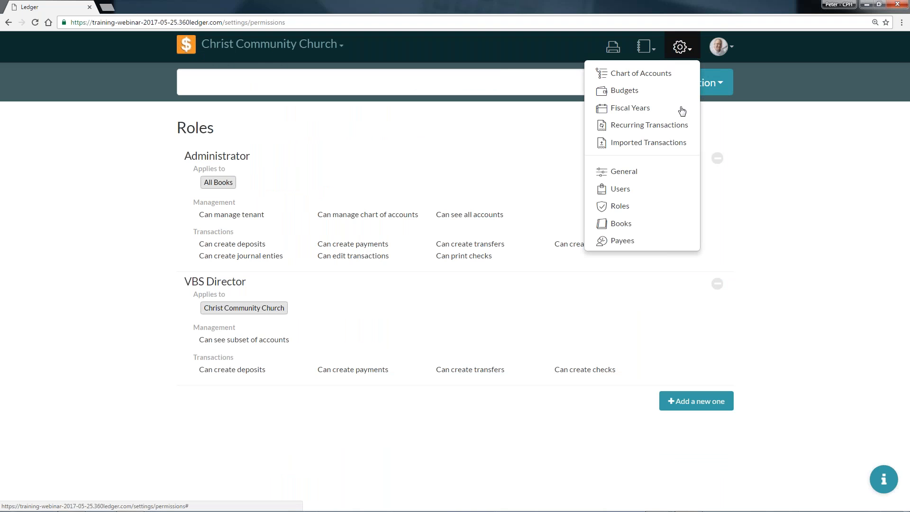
pyautogui.click(648, 189)
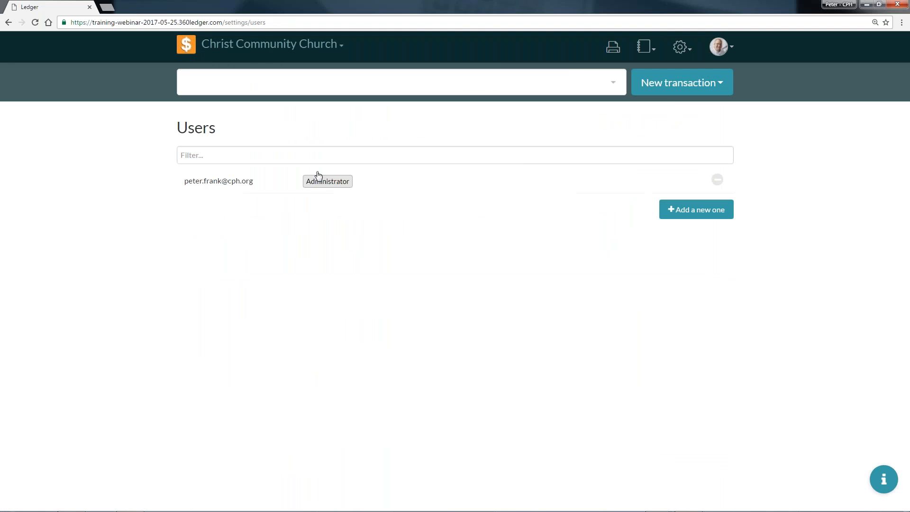
pyautogui.click(698, 211)
pyautogui.click(287, 217)
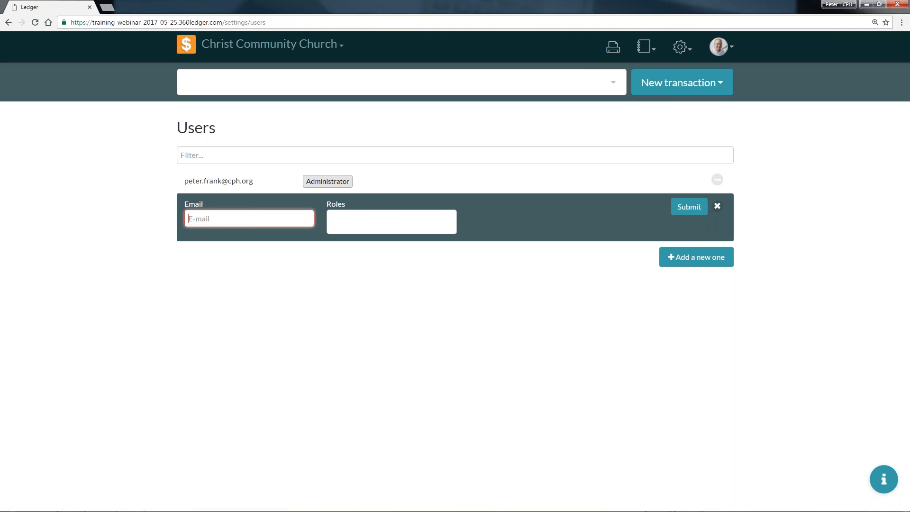
pyautogui.write('dave.far')
pyautogui.press('Down')
pyautogui.press('Return')
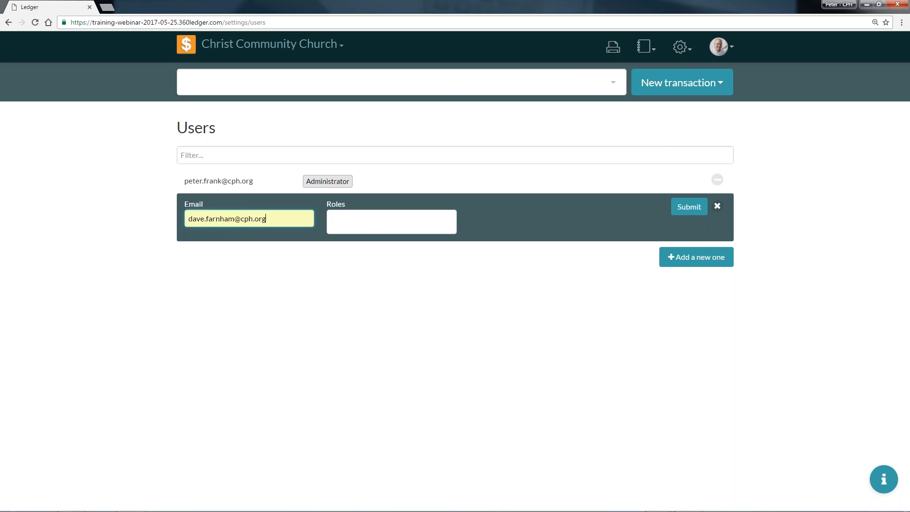
pyautogui.click(397, 224)
pyautogui.click(380, 275)
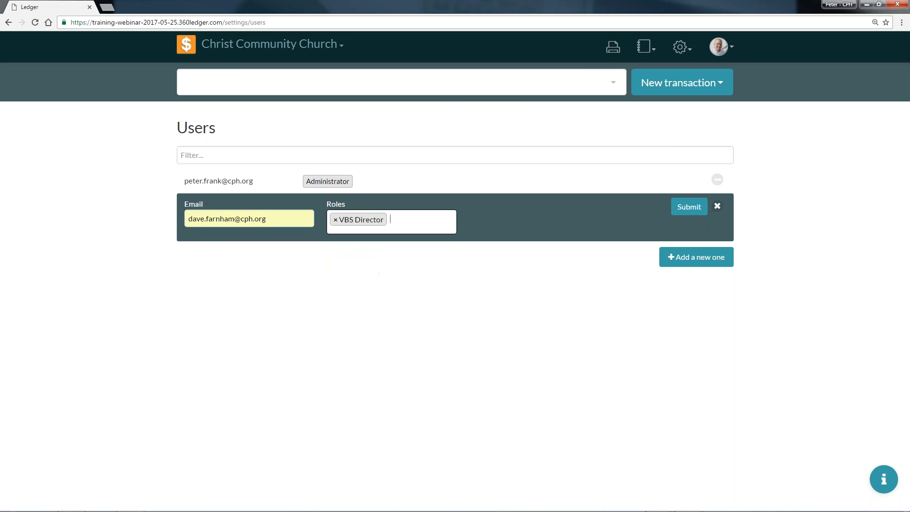
pyautogui.click(692, 207)
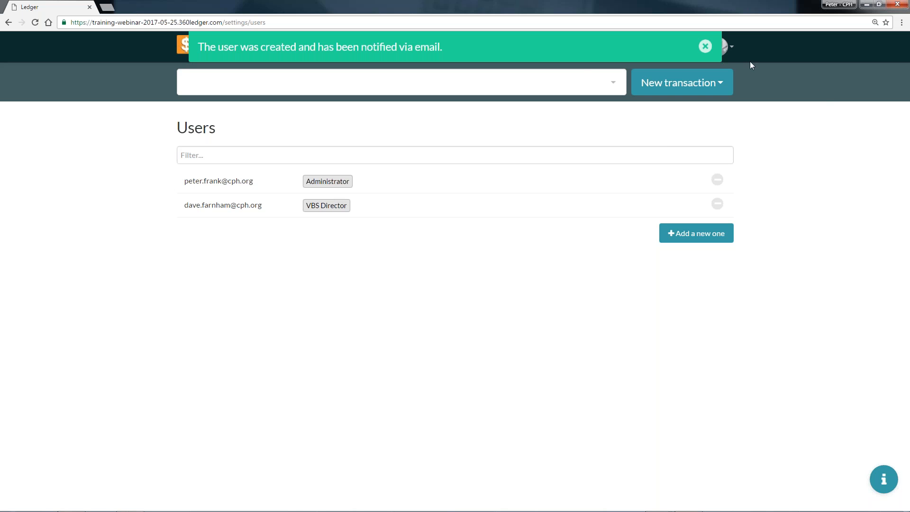
pyautogui.click(706, 46)
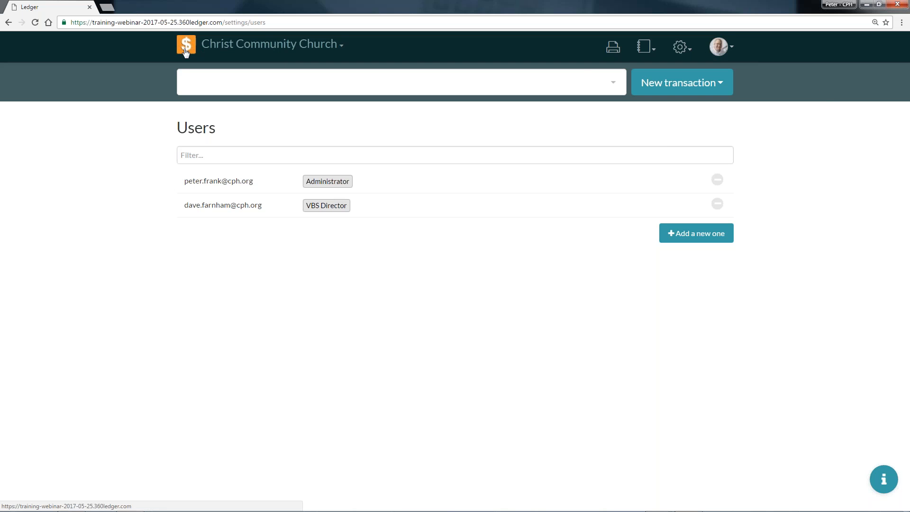
# Review the transactions in the VBS expense category, its Materials account and the parent Ministries category.
pyautogui.click(204, 92)
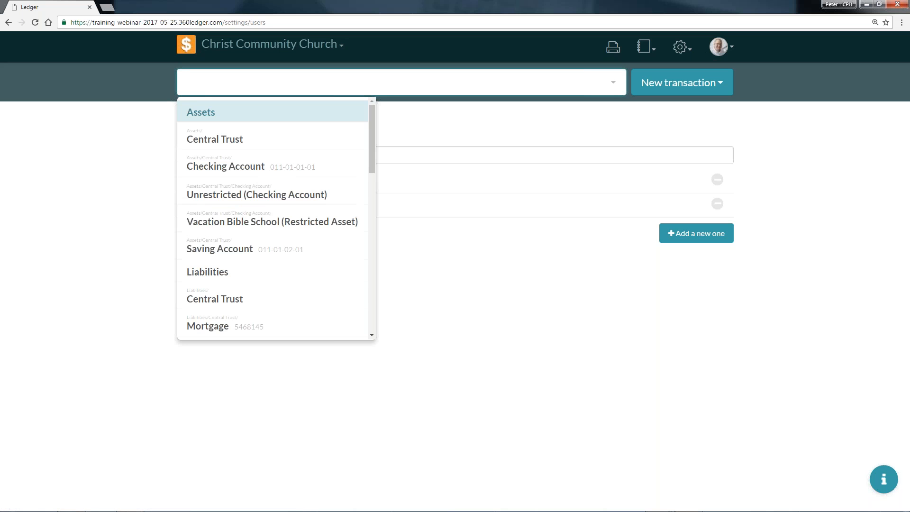
pyautogui.scroll(-4, 297, 180)
pyautogui.scroll(-5, 295, 185)
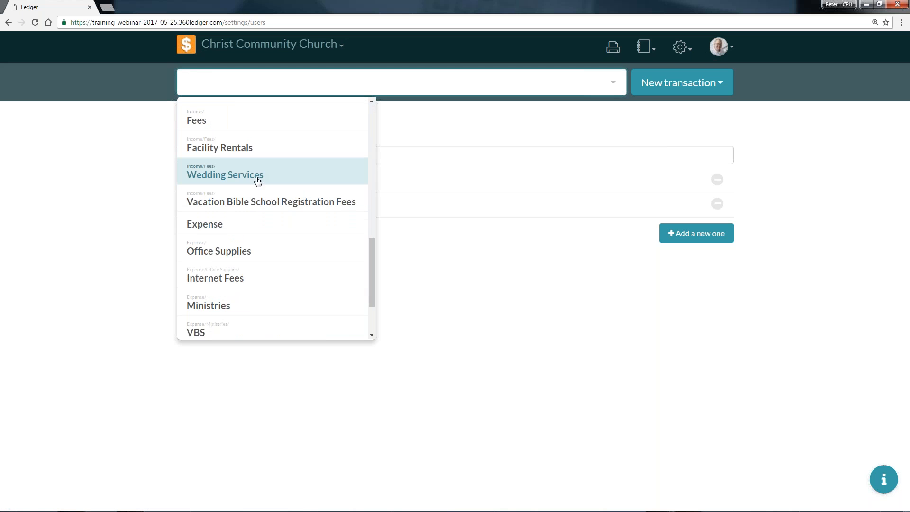
pyautogui.scroll(-2, 260, 204)
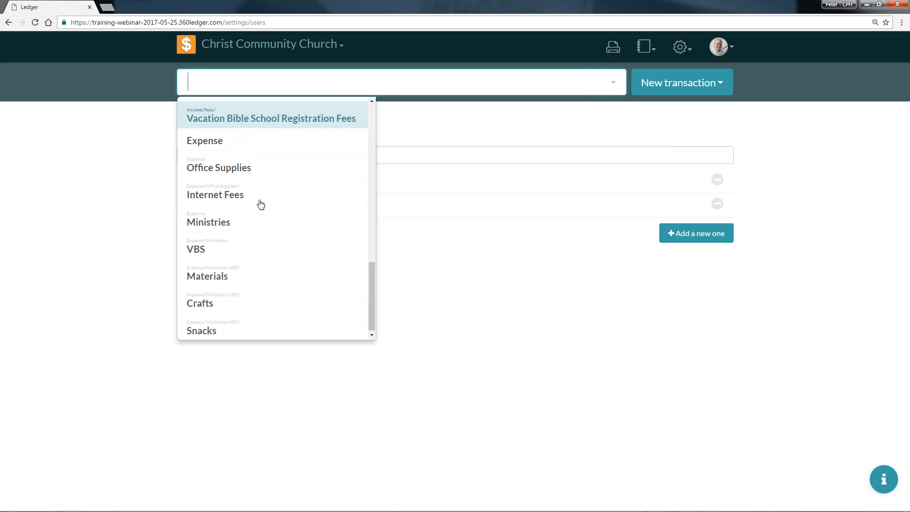
pyautogui.click(244, 248)
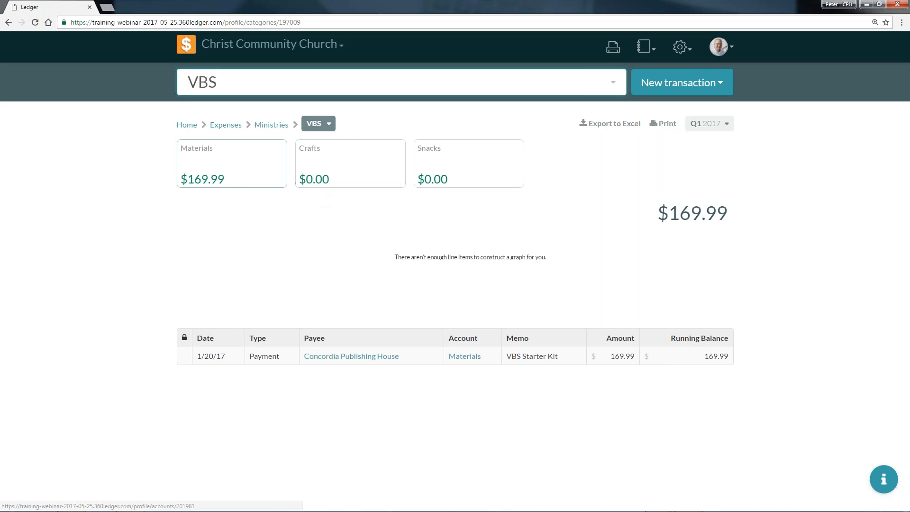
pyautogui.click(260, 173)
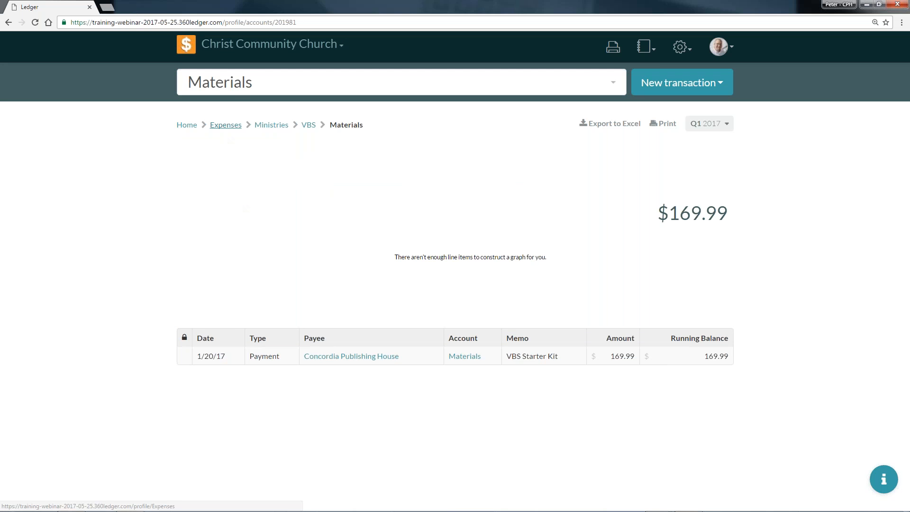
pyautogui.click(277, 127)
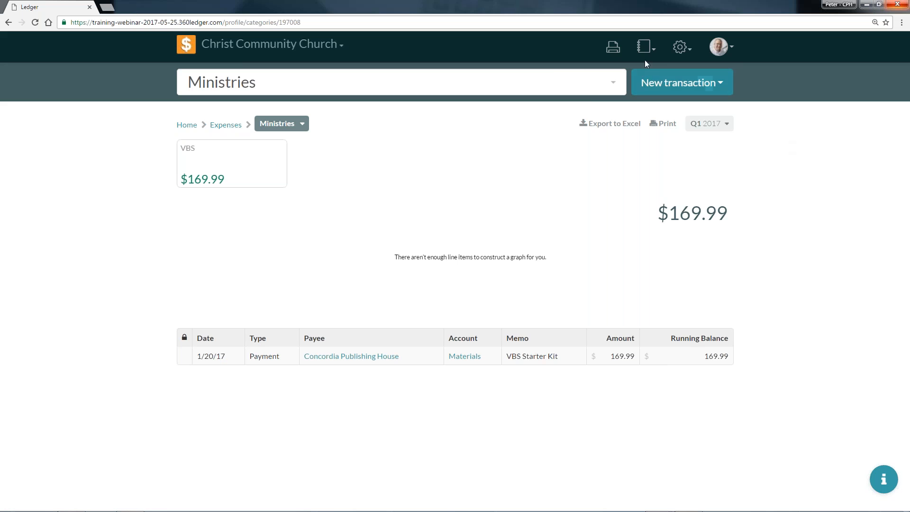
# Open the Event Log report, reload it and check the options of its Action filter.
pyautogui.click(645, 47)
pyautogui.click(623, 165)
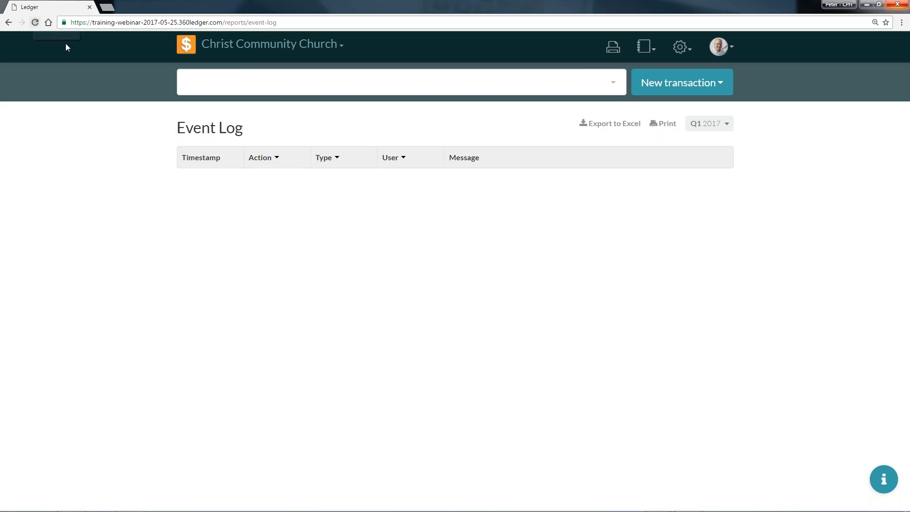
pyautogui.press('F5')
pyautogui.click(267, 158)
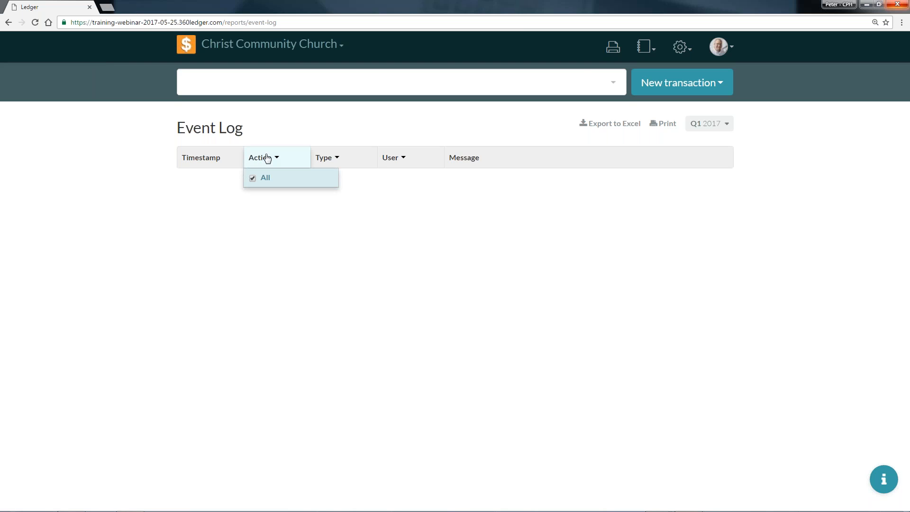
pyautogui.click(267, 157)
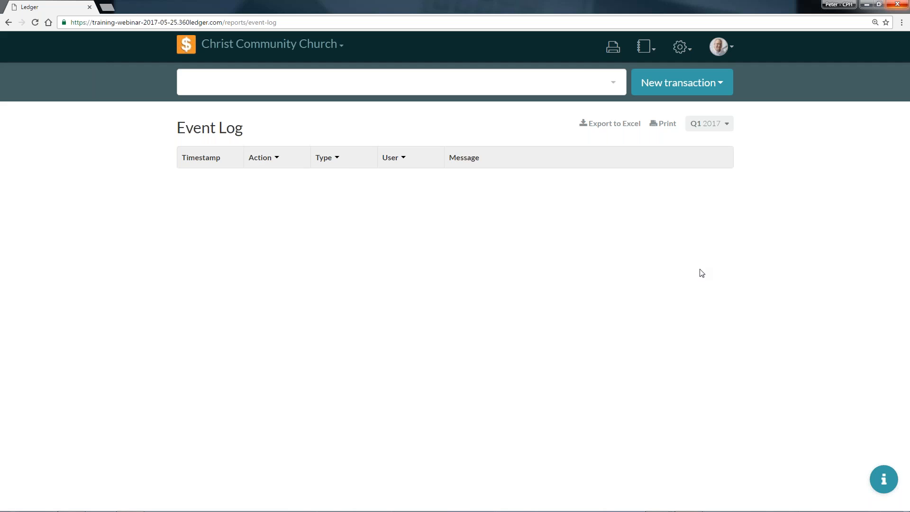
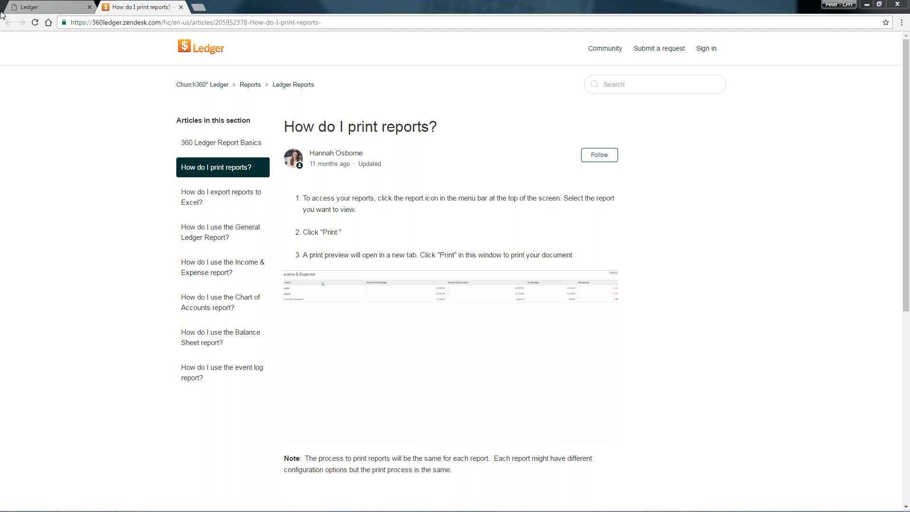
# Return from the report-printing help article to the church's Ledger home overview and close the help pane.
pyautogui.click(31, 7)
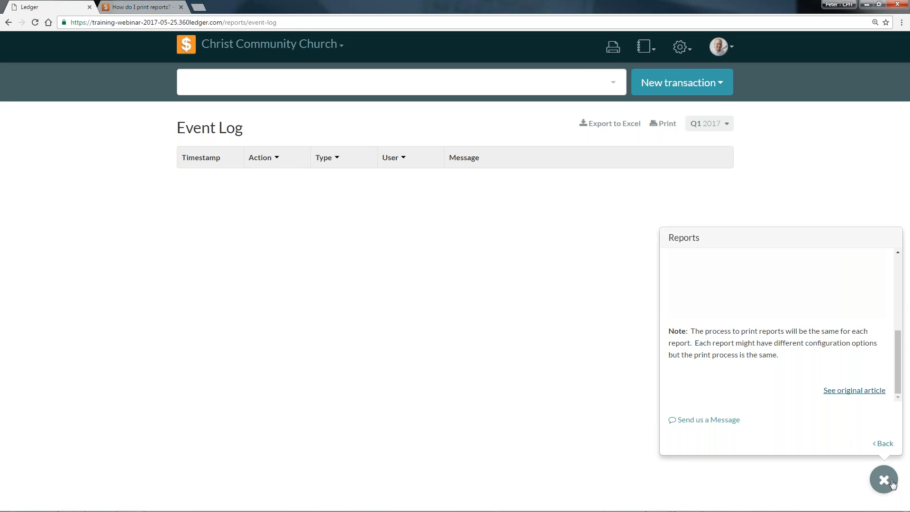
pyautogui.click(146, 6)
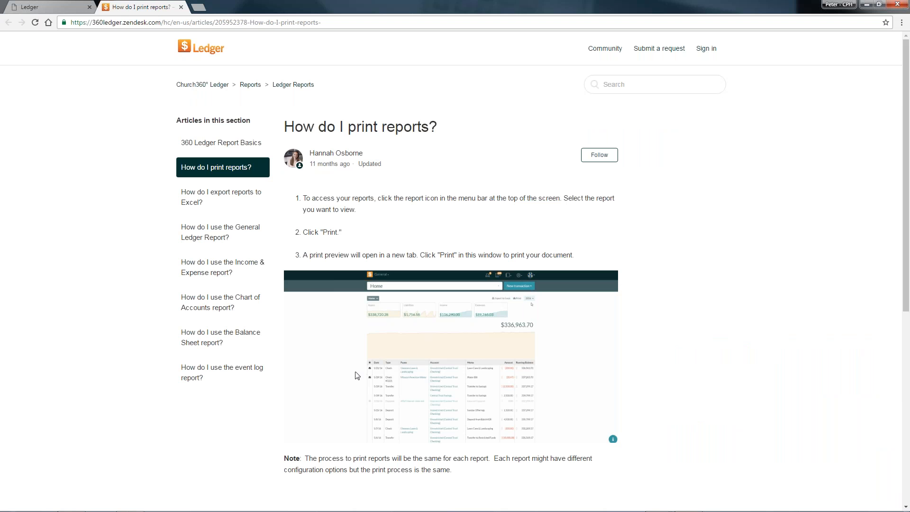
pyautogui.click(37, 6)
pyautogui.click(187, 45)
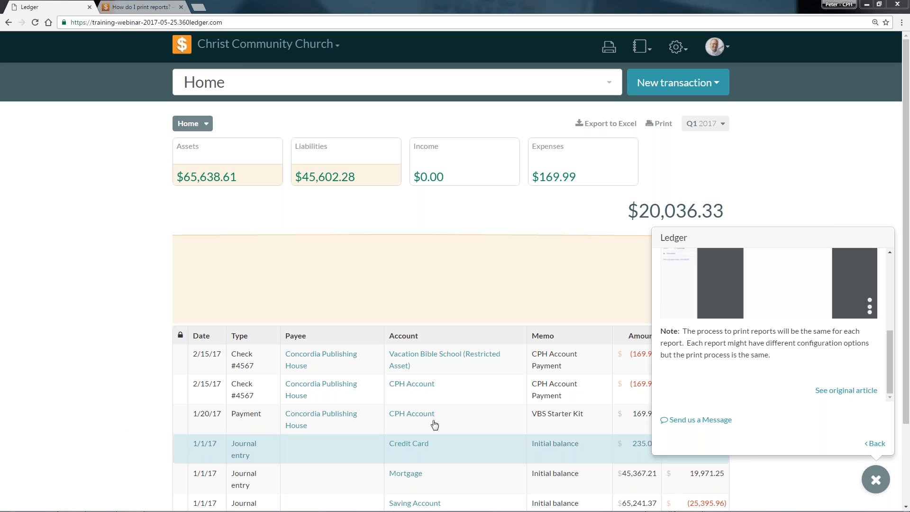
pyautogui.click(876, 480)
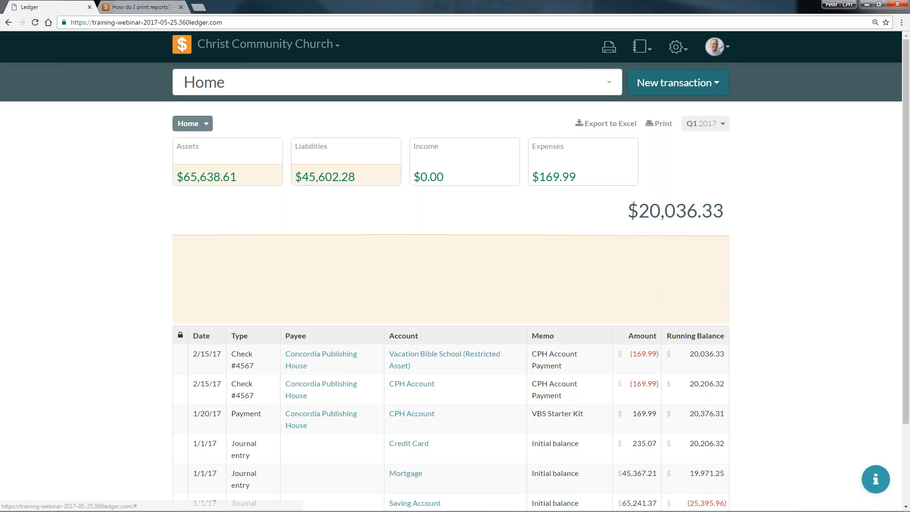
pyautogui.click(678, 83)
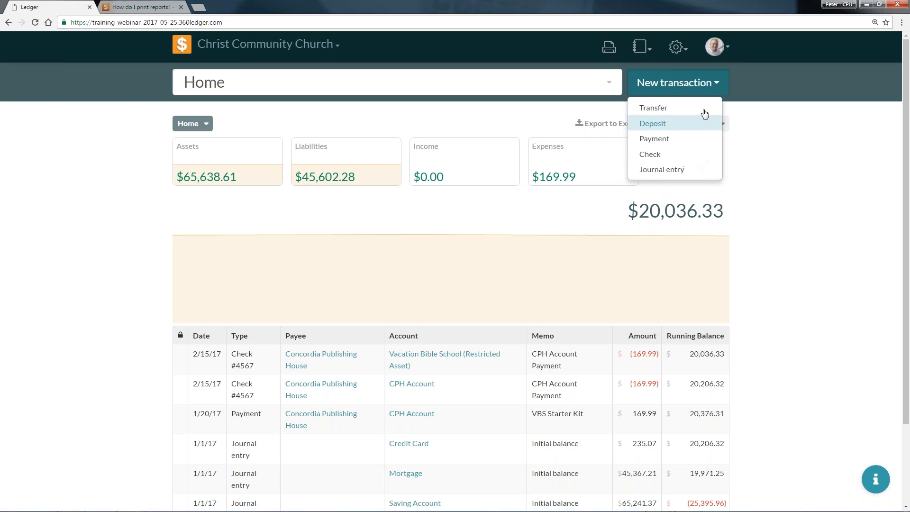
pyautogui.click(716, 84)
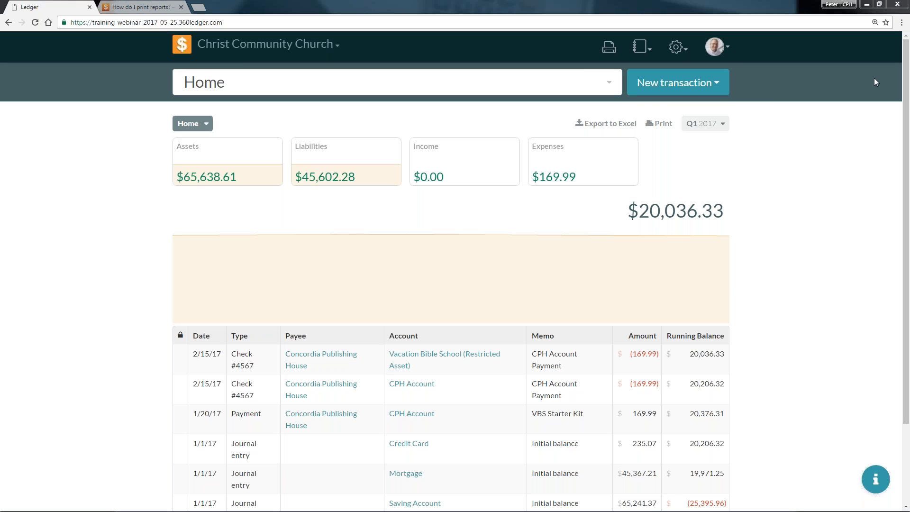
# Start a new deposit of $1000 into the Unrestricted (Checking Account) asset.
pyautogui.click(715, 93)
pyautogui.click(685, 126)
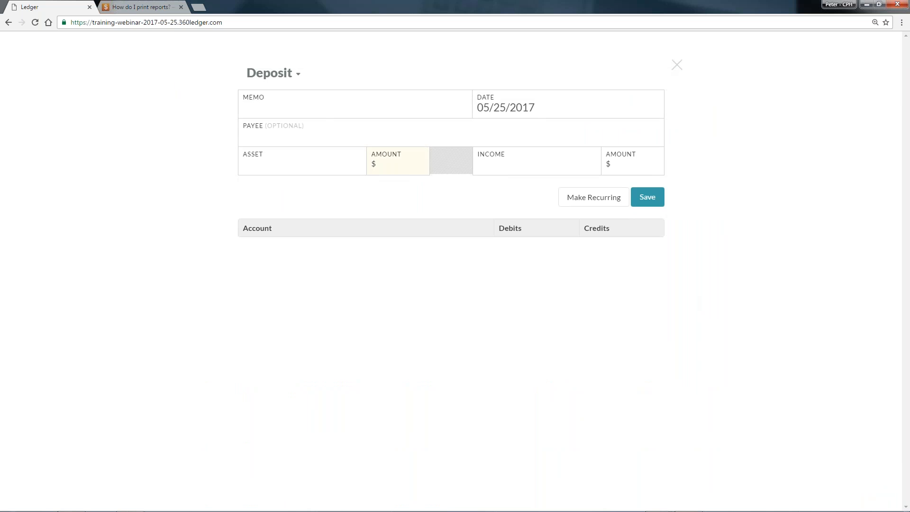
pyautogui.click(299, 166)
pyautogui.click(346, 191)
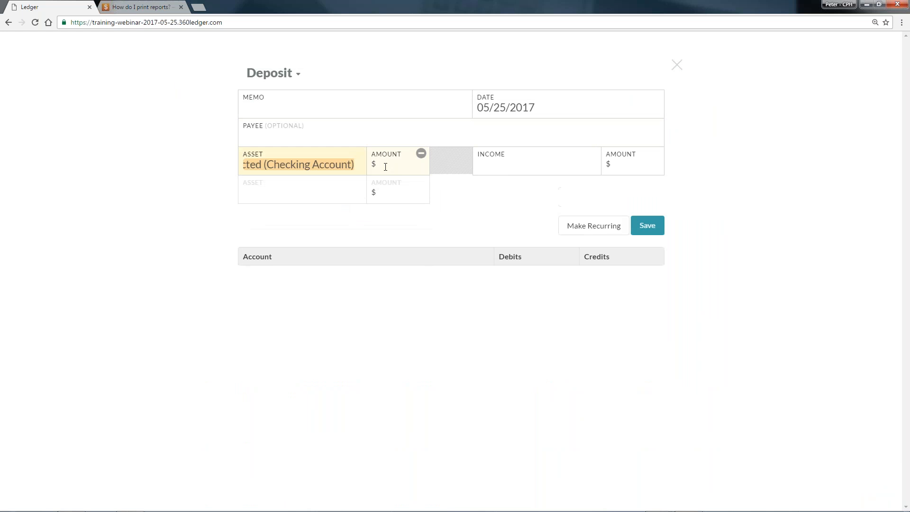
pyautogui.write('1000')
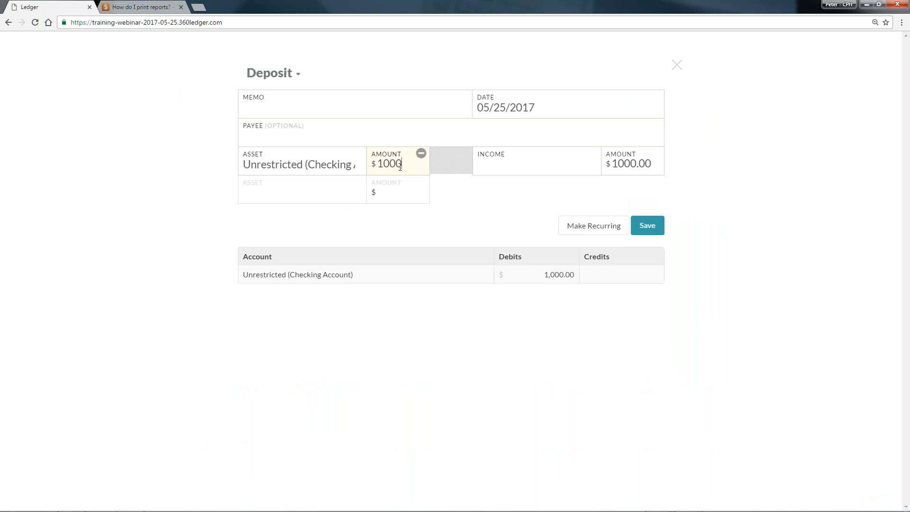
# Split the deposit's income across General Fund, Building Fund, Vacation Bible School Offerings and Mission Fund.
pyautogui.click(521, 165)
pyautogui.click(532, 189)
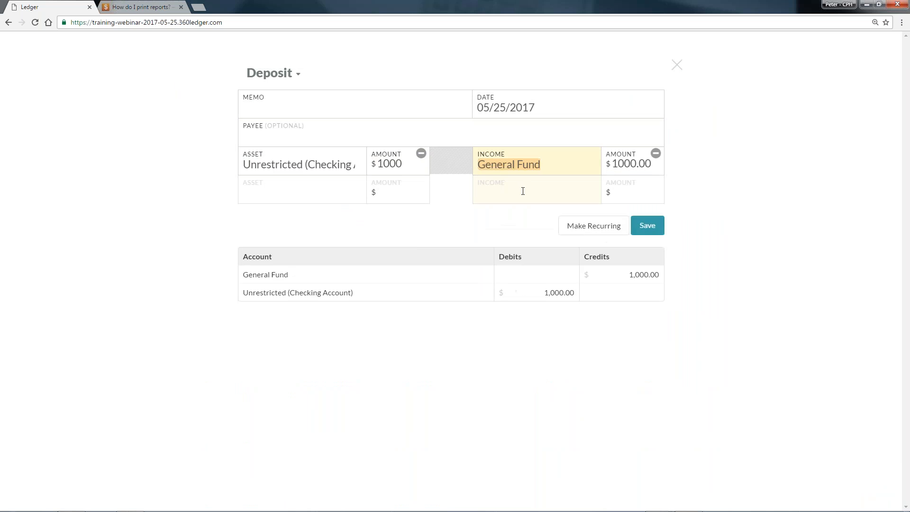
pyautogui.click(519, 248)
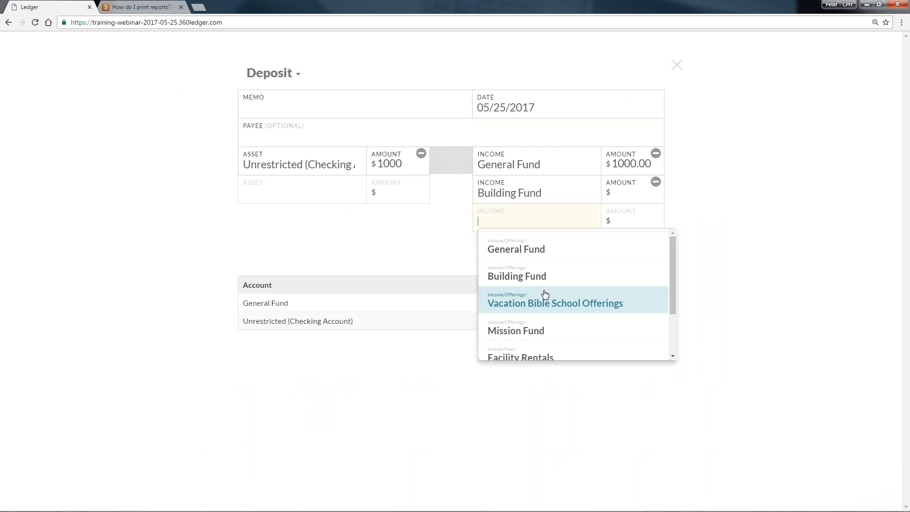
pyautogui.click(544, 297)
pyautogui.click(517, 359)
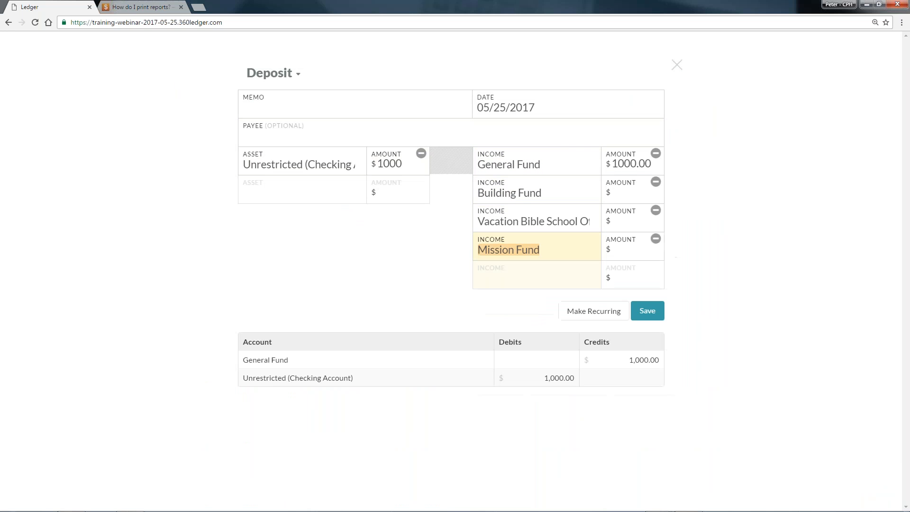
# Set the General Fund income amount of the deposit to $500.
pyautogui.click(631, 194)
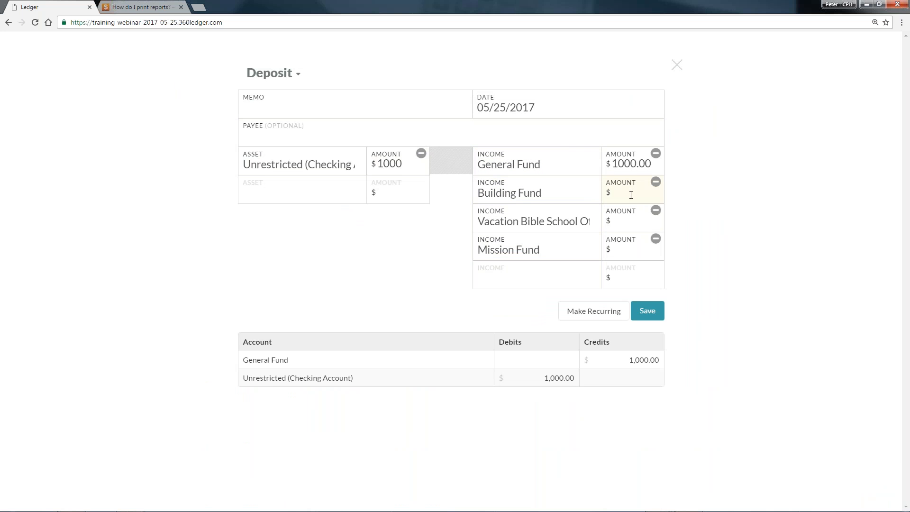
pyautogui.hotkey('shift', 'Tab')
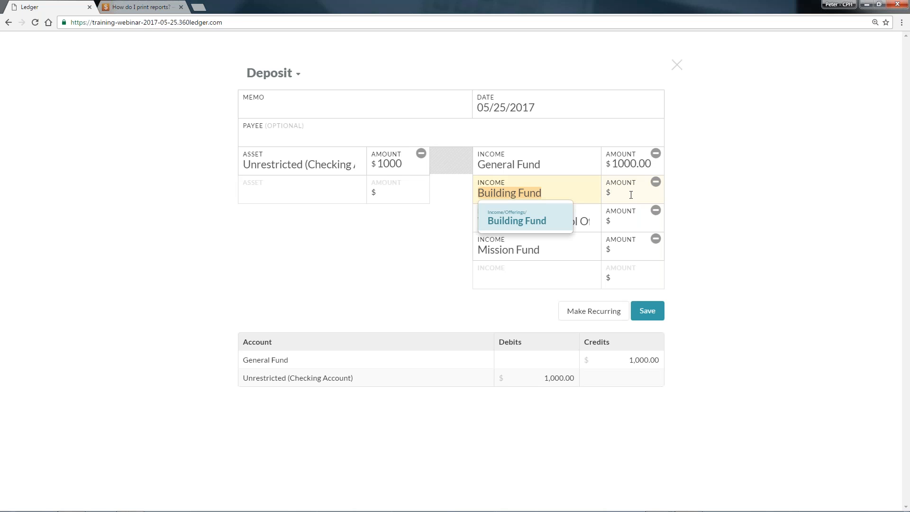
pyautogui.hotkey('shift', 'Tab')
pyautogui.write('50')
pyautogui.hotkey('shift', 'Tab')
pyautogui.press('Escape')
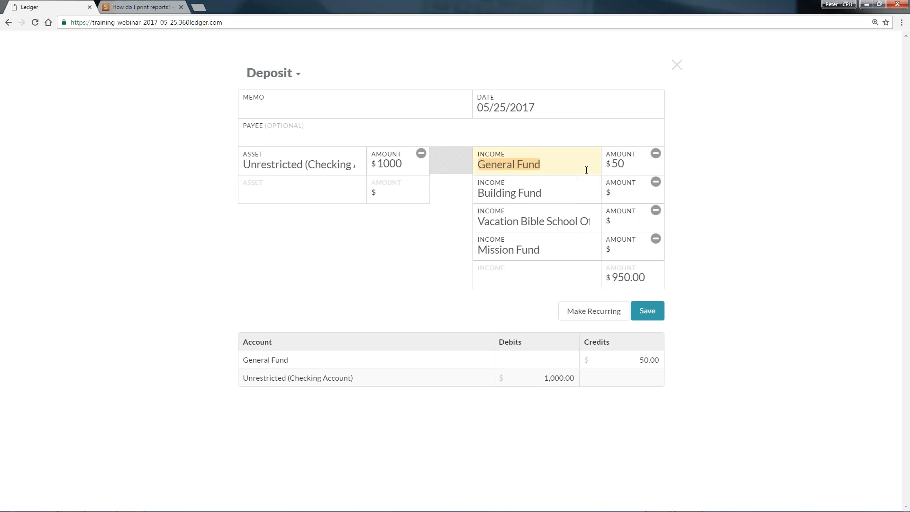
pyautogui.click(633, 169)
pyautogui.press('BackSpace')
pyautogui.press('BackSpace')
pyautogui.write('0')
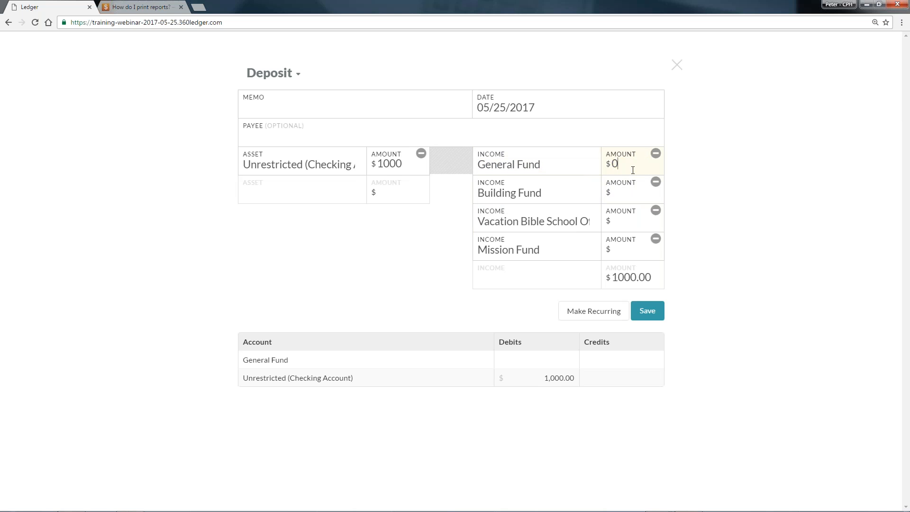
pyautogui.write('50')
pyautogui.press('Tab')
# Allocate $200 to the Building Fund and $150 each to Vacation Bible School Offerings and the Mission Fund.
pyautogui.press('Tab')
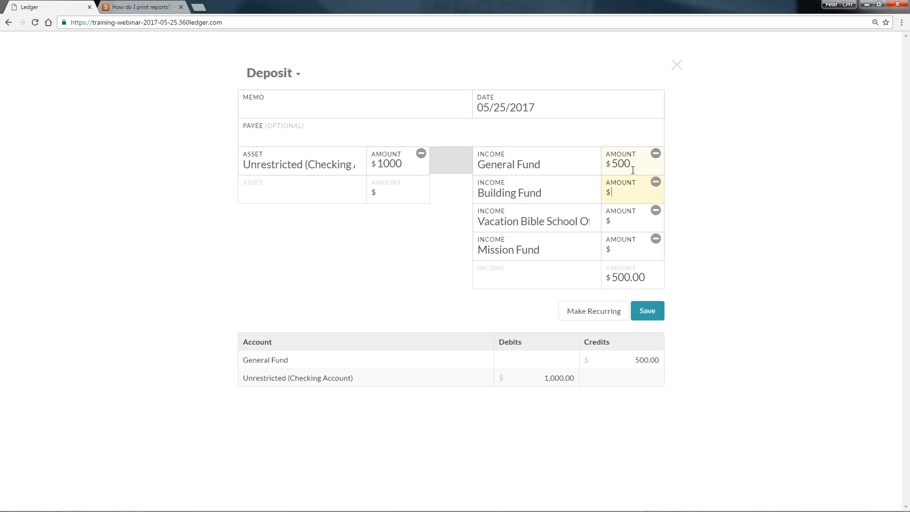
pyautogui.write('200')
pyautogui.press('Tab')
pyautogui.hotkey('shift', 'Tab')
pyautogui.press('Tab')
pyautogui.press('Tab')
pyautogui.write('150')
pyautogui.press('Tab')
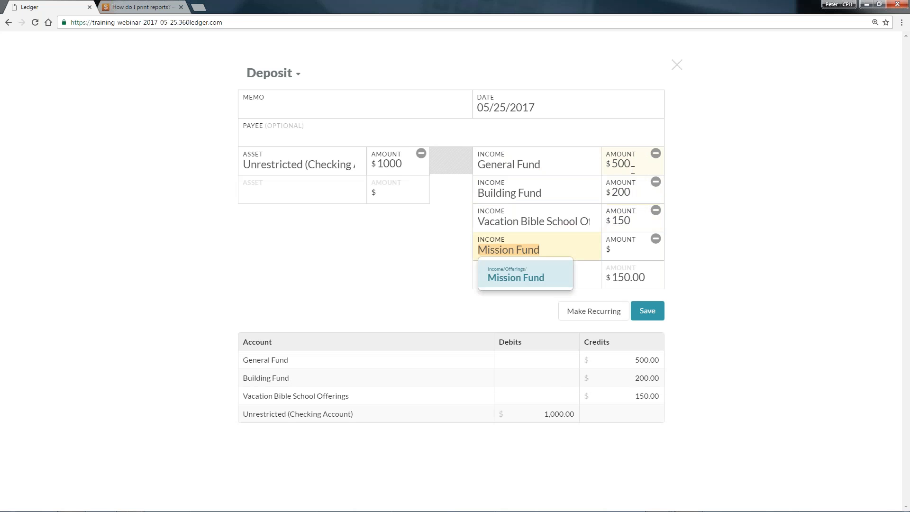
pyautogui.press('Tab')
pyautogui.write('150')
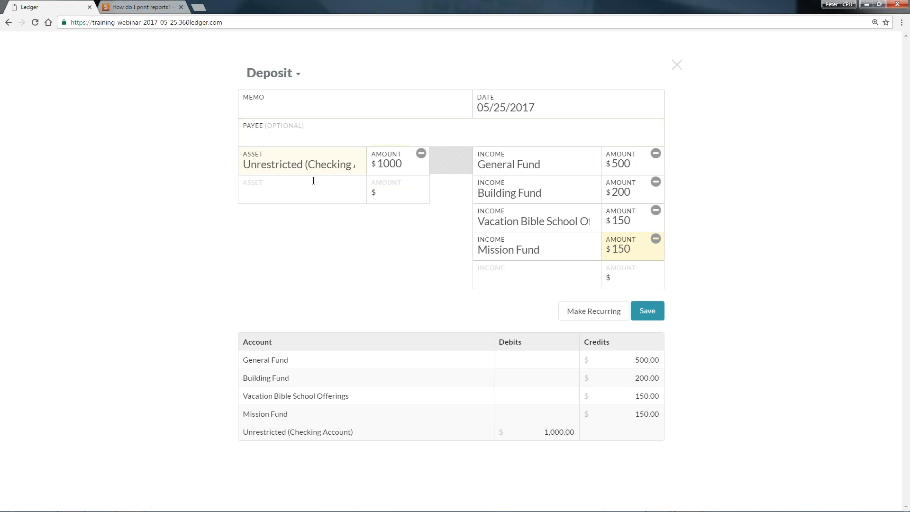
# Check the income accounts of the split deposit and close the deposit without saving.
pyautogui.click(540, 165)
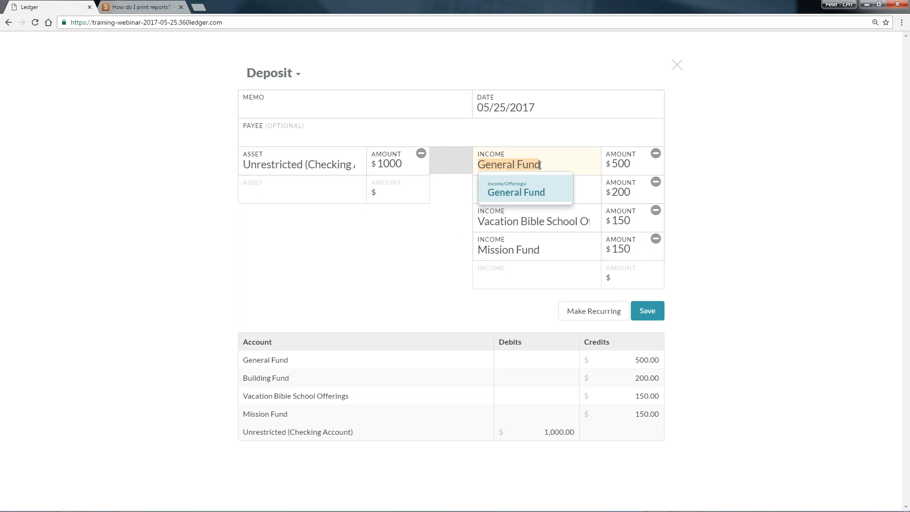
pyautogui.click(587, 190)
pyautogui.click(584, 221)
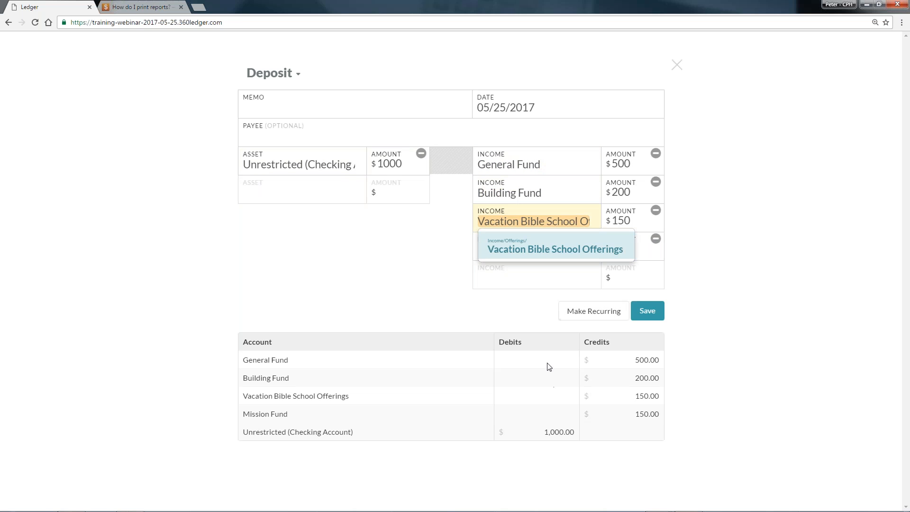
pyautogui.click(551, 278)
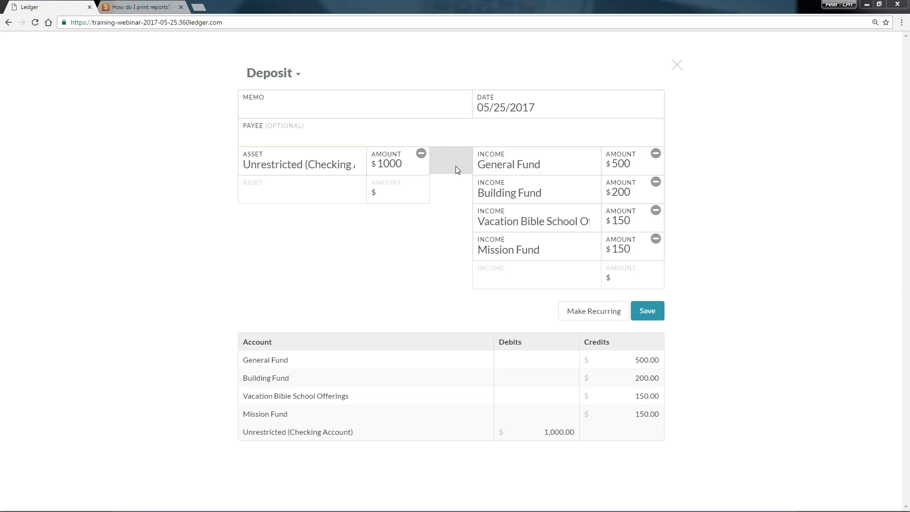
pyautogui.click(677, 67)
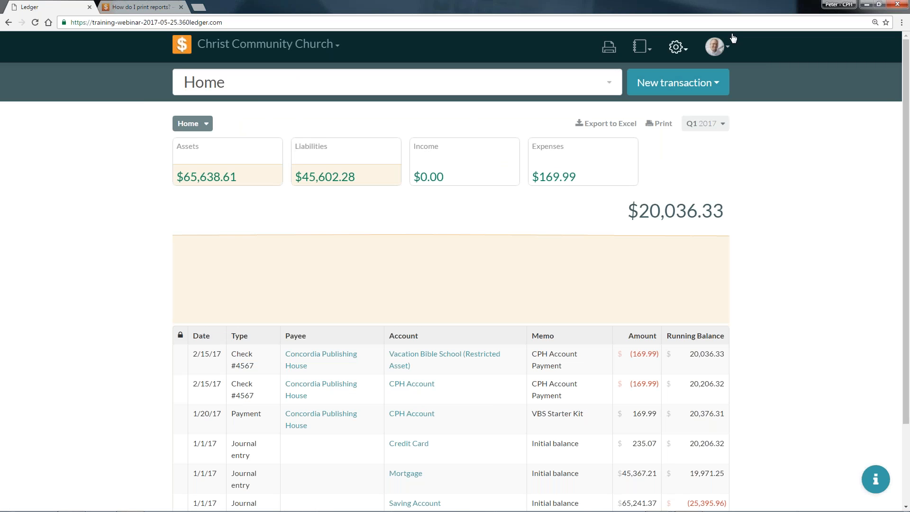
# Open the Chart of Accounts settings and review the accounts under Liabilities.
pyautogui.click(678, 48)
pyautogui.click(661, 76)
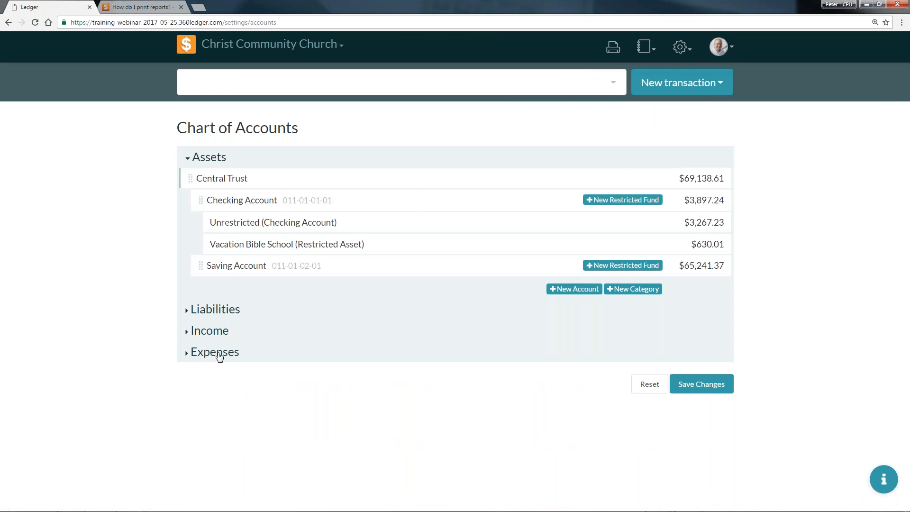
pyautogui.click(223, 310)
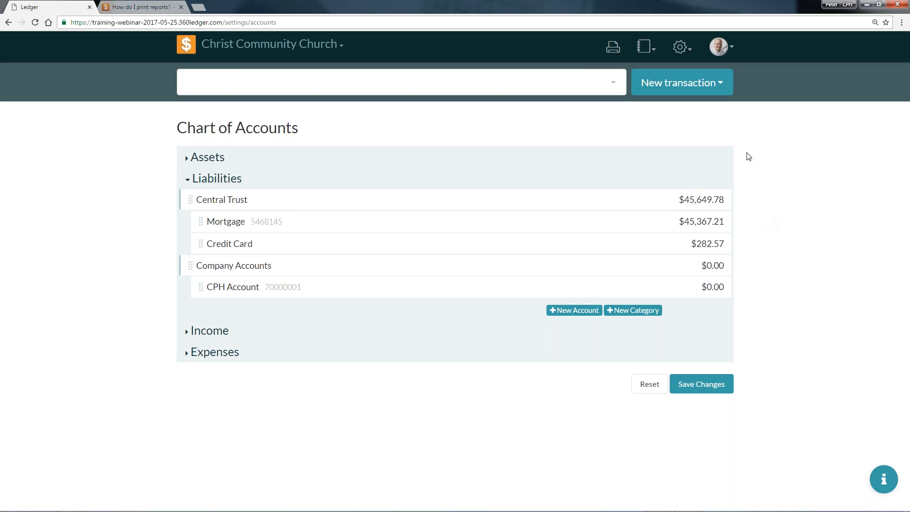
# View the fields of a blank check transaction and close the form without saving.
pyautogui.click(719, 81)
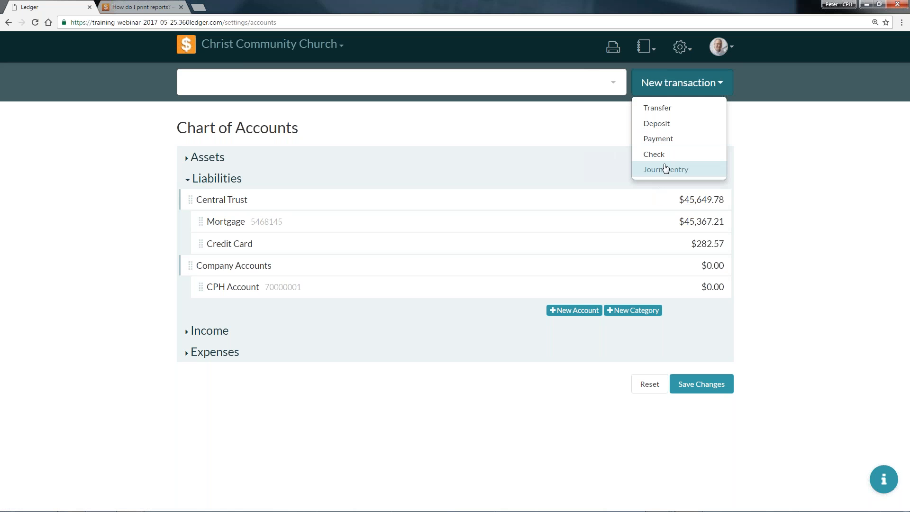
pyautogui.click(663, 155)
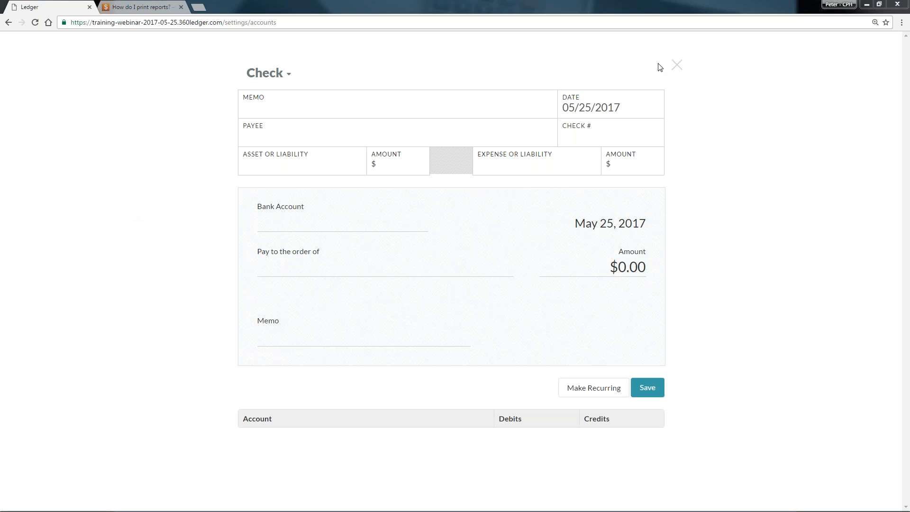
pyautogui.click(676, 65)
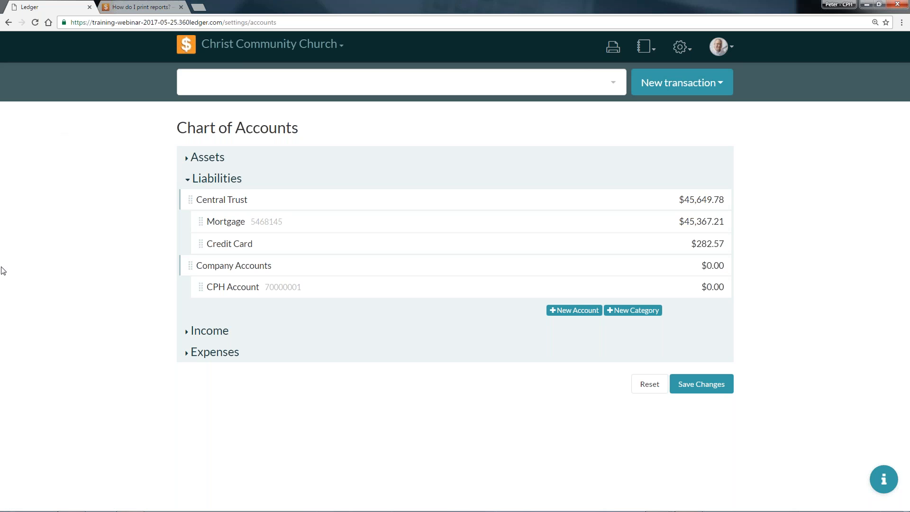
# Look up 360ledger in a new browser tab and open the pricing page of the Church360 Ledger site.
pyautogui.click(204, 6)
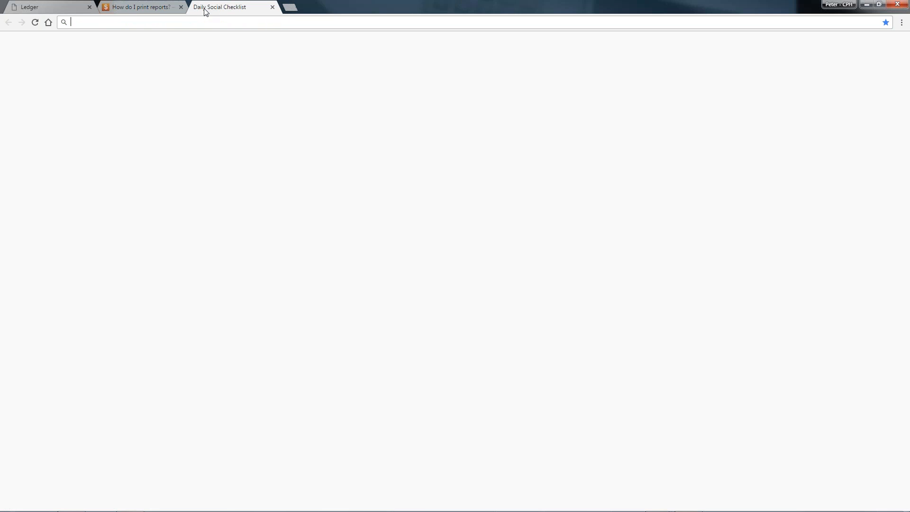
pyautogui.write('360ledger')
pyautogui.press('Return')
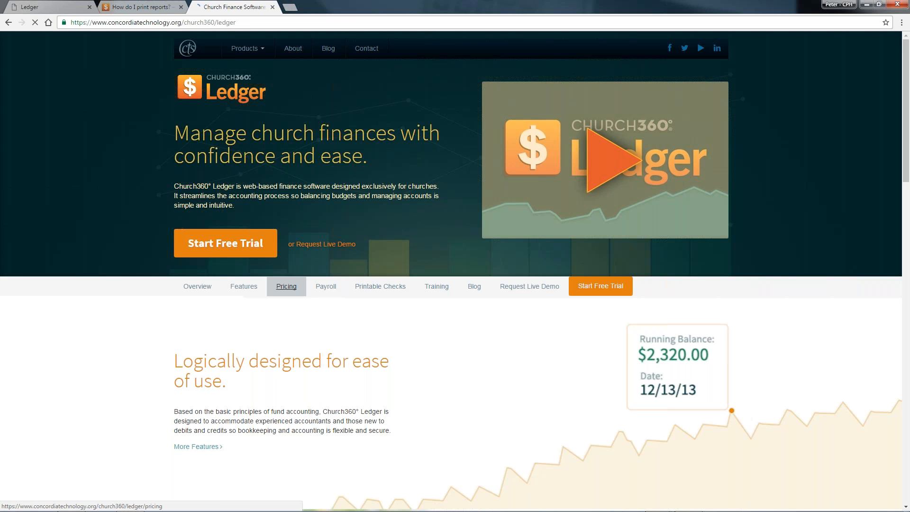
pyautogui.click(286, 286)
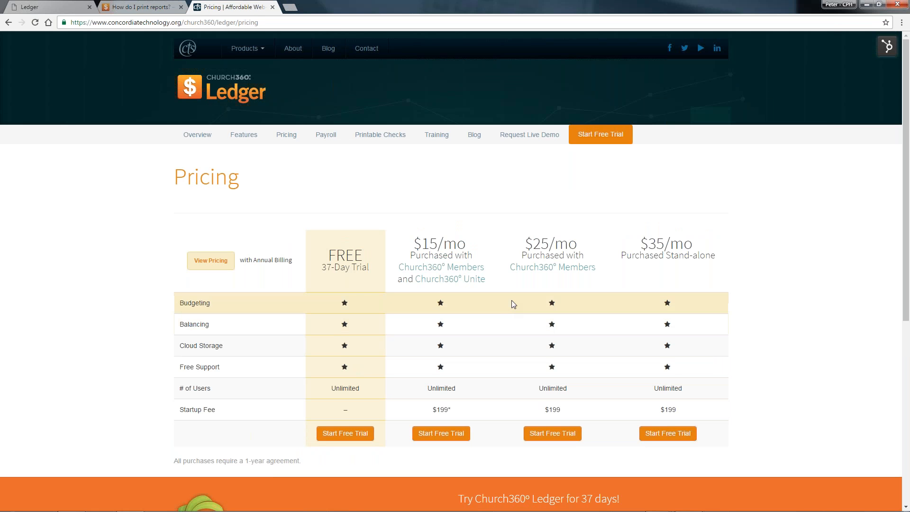
# Compare the features, monthly prices and startup fees of the Ledger plans, and show the pricing with annual billing.
pyautogui.hotkey('ctrl', '+')
pyautogui.hotkey('ctrl', '+')
pyautogui.hotkey('ctrl', '-')
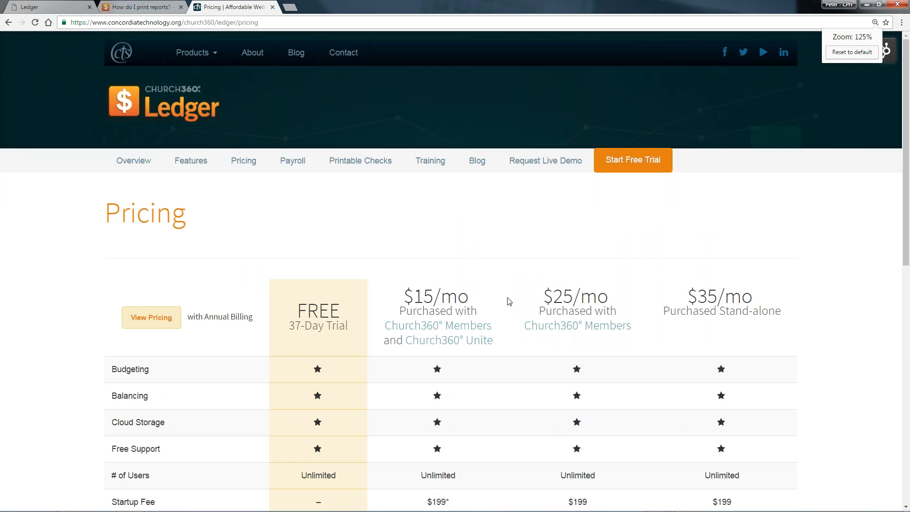
pyautogui.scroll(-1, 511, 301)
pyautogui.scroll(-3, 512, 300)
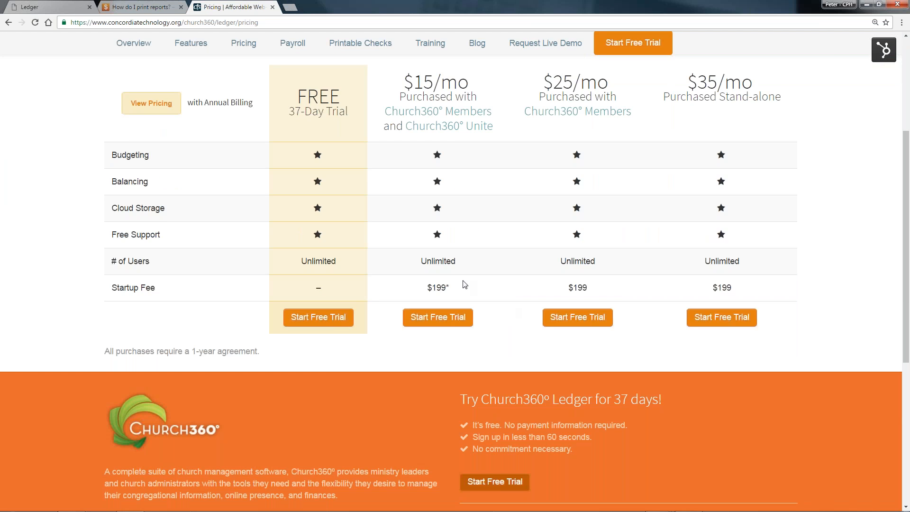
pyautogui.scroll(3, 491, 268)
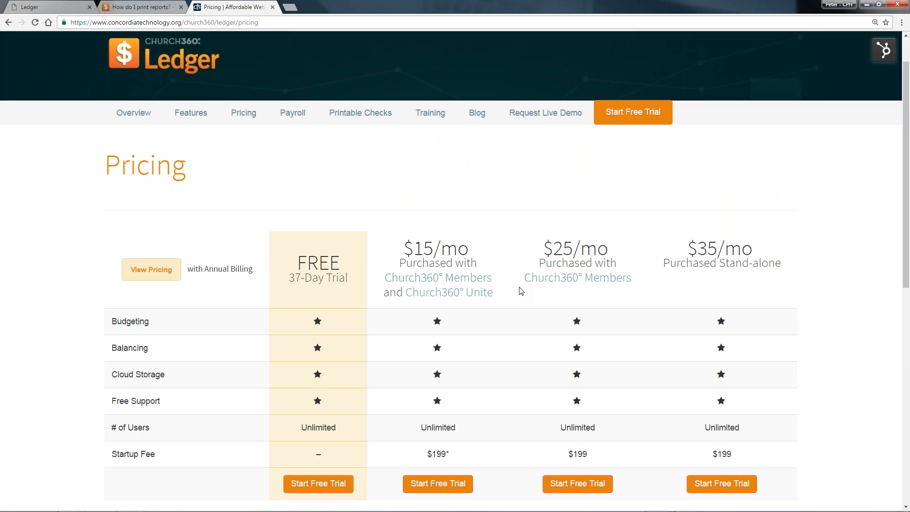
pyautogui.scroll(-1, 521, 290)
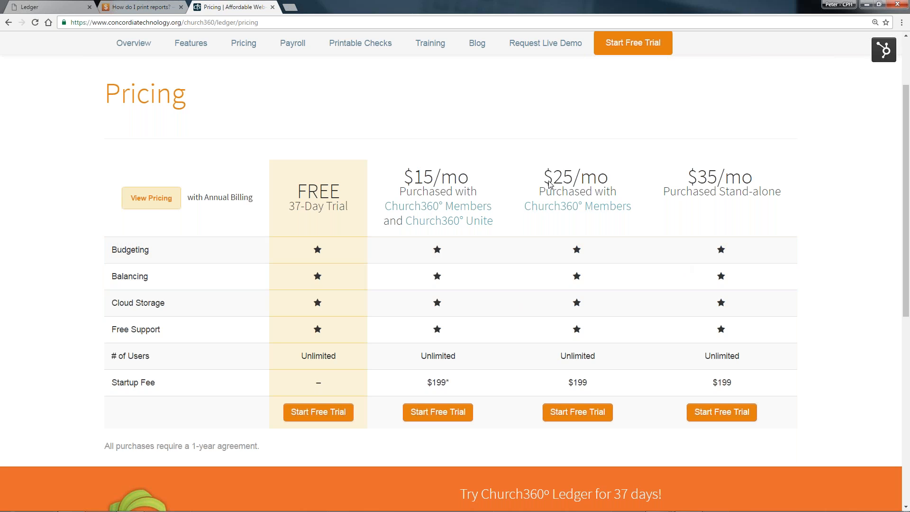
pyautogui.click(151, 201)
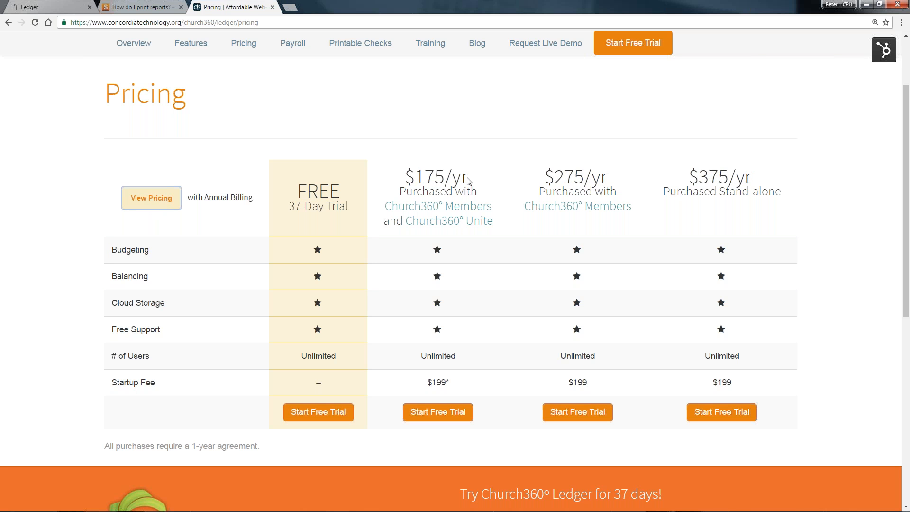